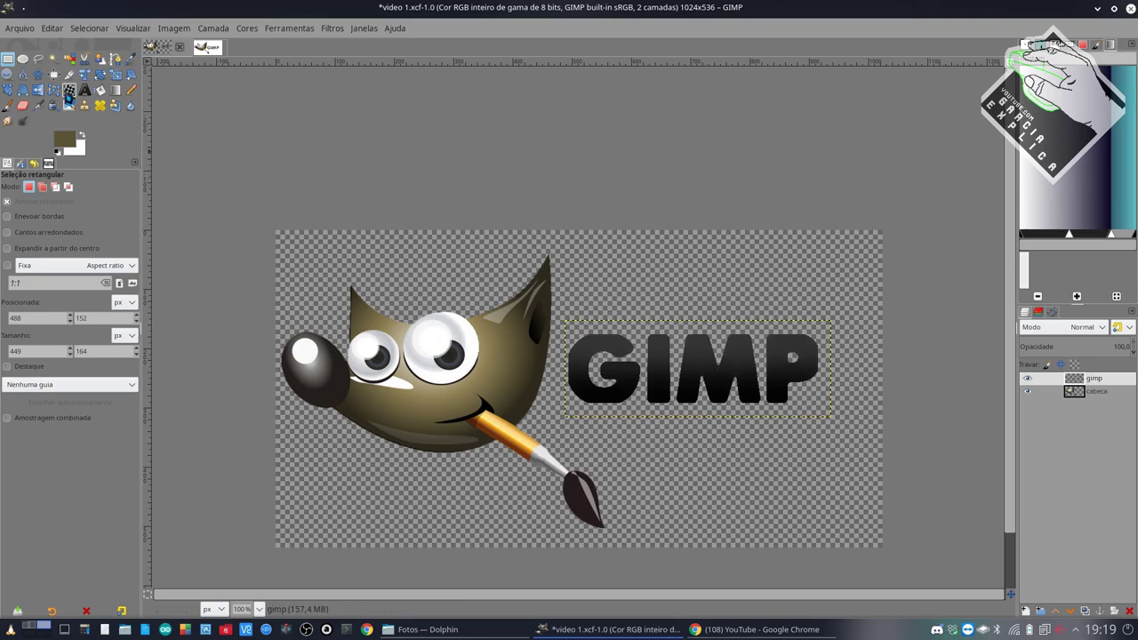
Step: Nudge the gimp text layer slightly right and down with the Move tool
click(38, 74)
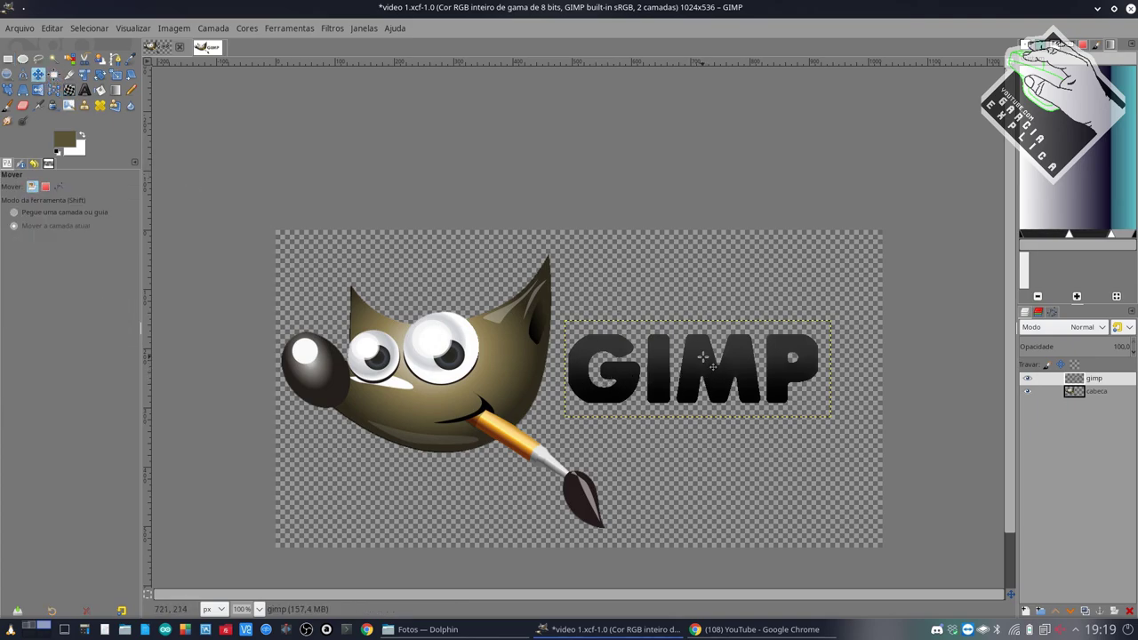
drag(702, 356, 728, 369)
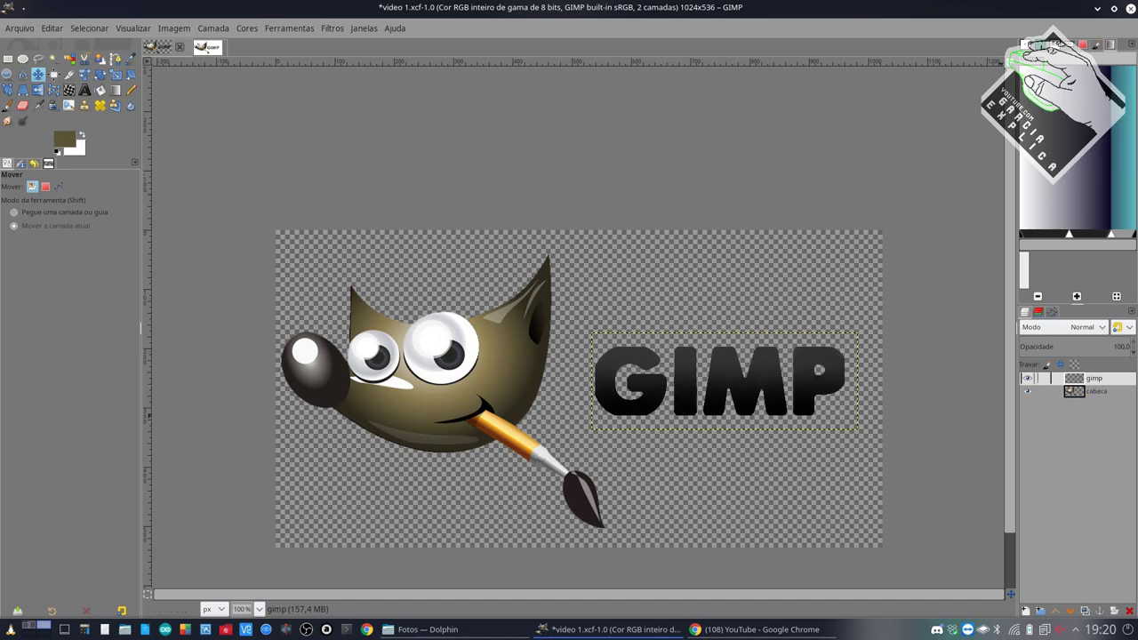
Step: Turn the gimp layer's alpha into a selection and apply Select > Border around the letters
right_click(1096, 387)
click(1060, 432)
click(82, 29)
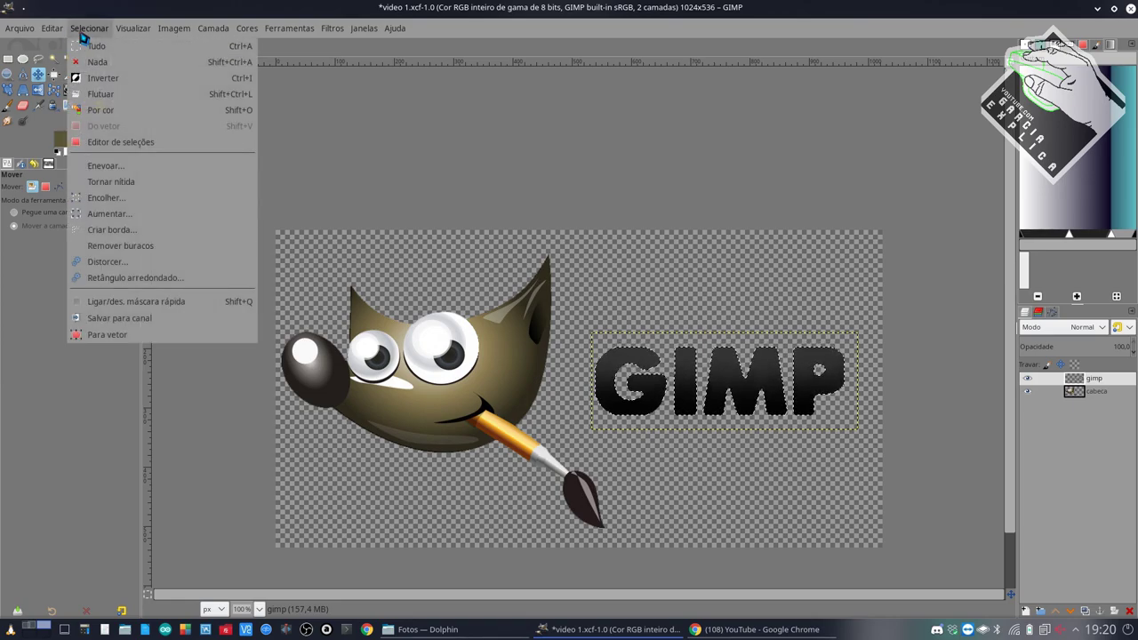
click(134, 230)
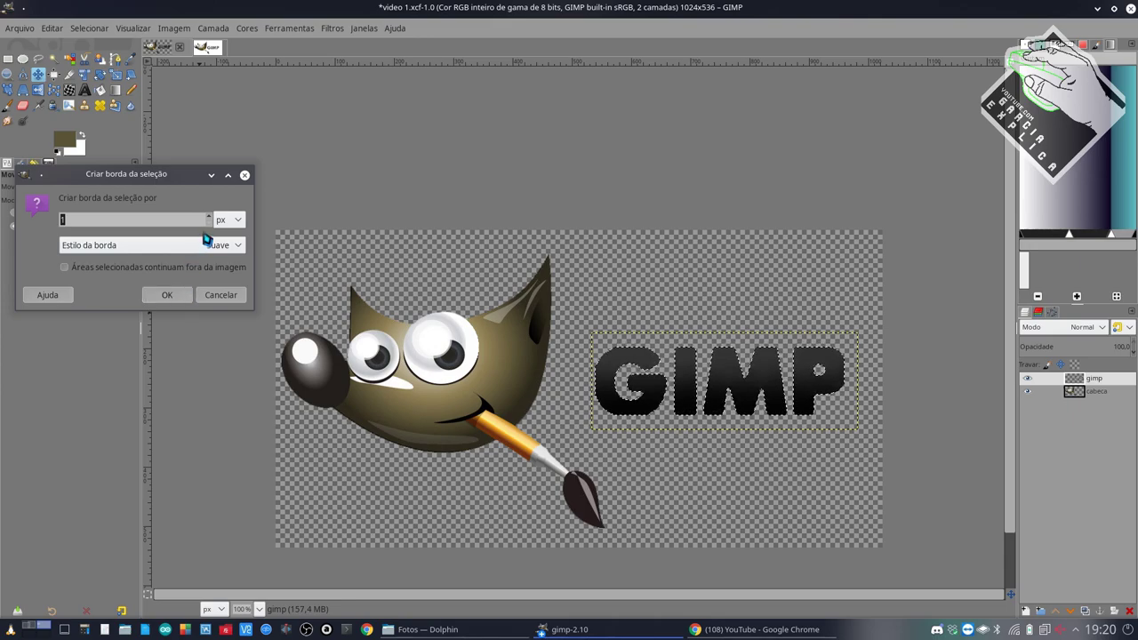
key(Return)
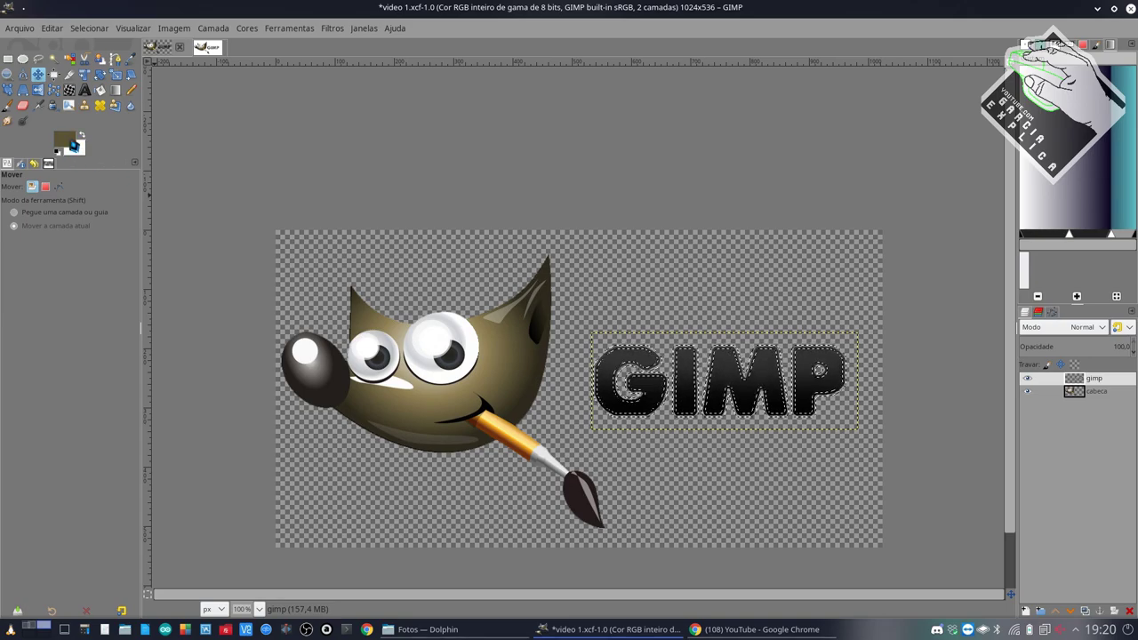
Step: Set the foreground colour to red
click(71, 142)
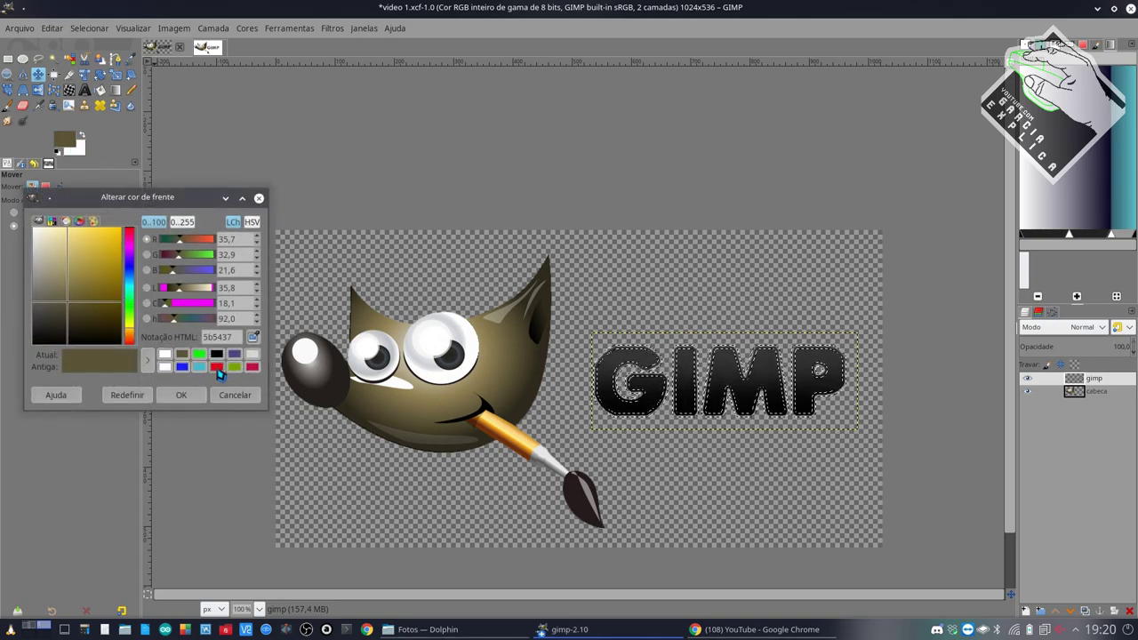
click(216, 368)
click(181, 395)
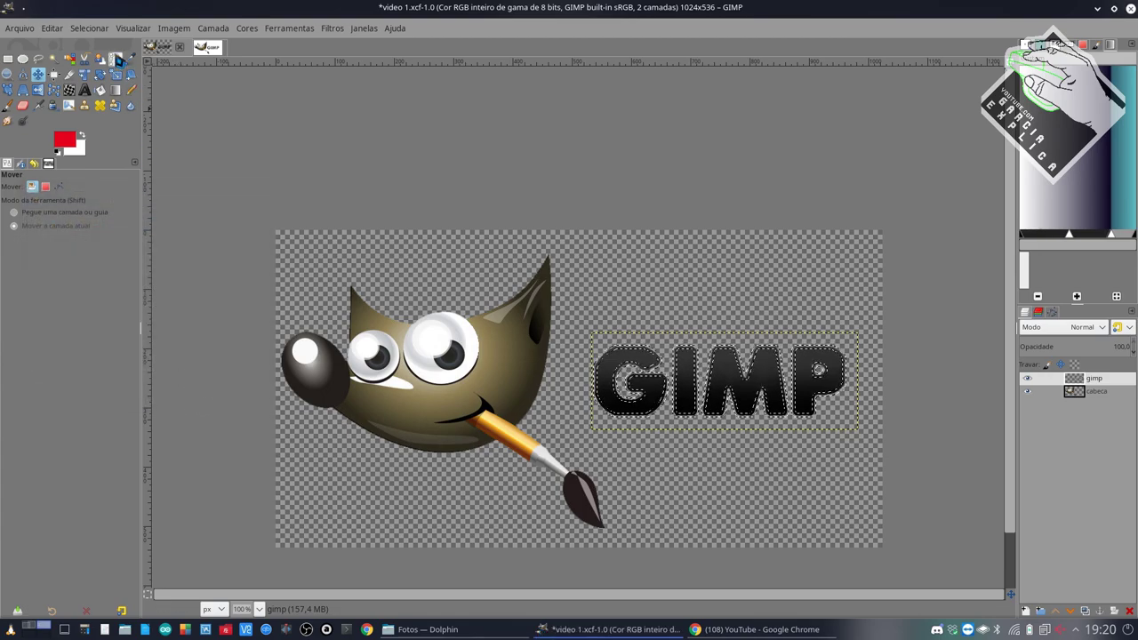
Step: Test-fill the letter border band with red and zoom in to inspect it
click(90, 29)
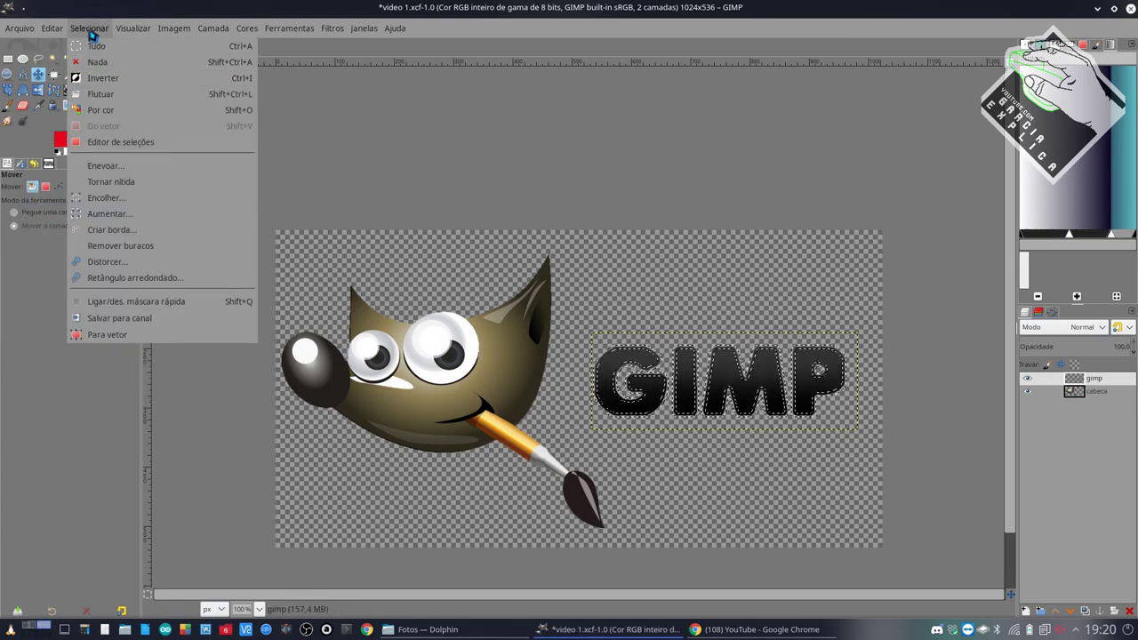
mouse_move(51, 28)
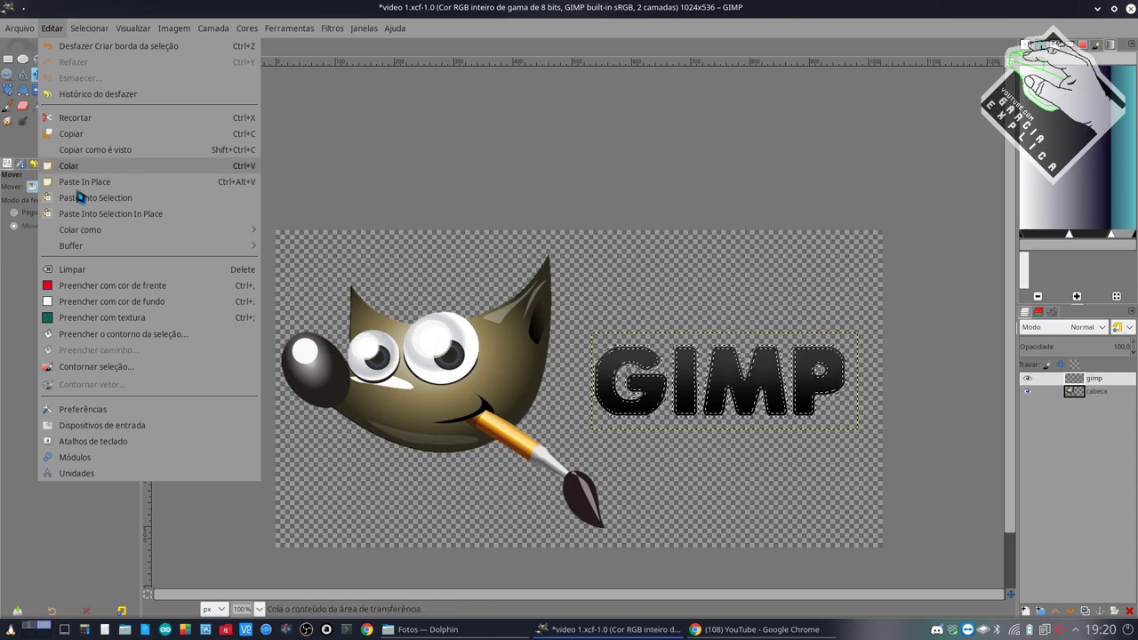
click(90, 289)
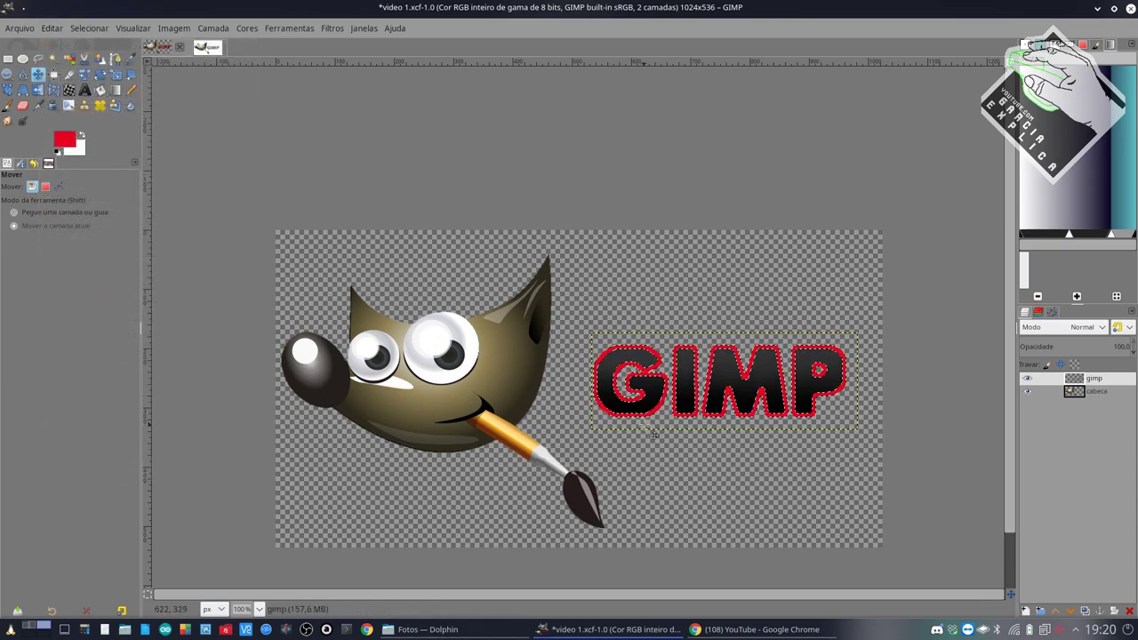
scroll(669, 415, up, 1)
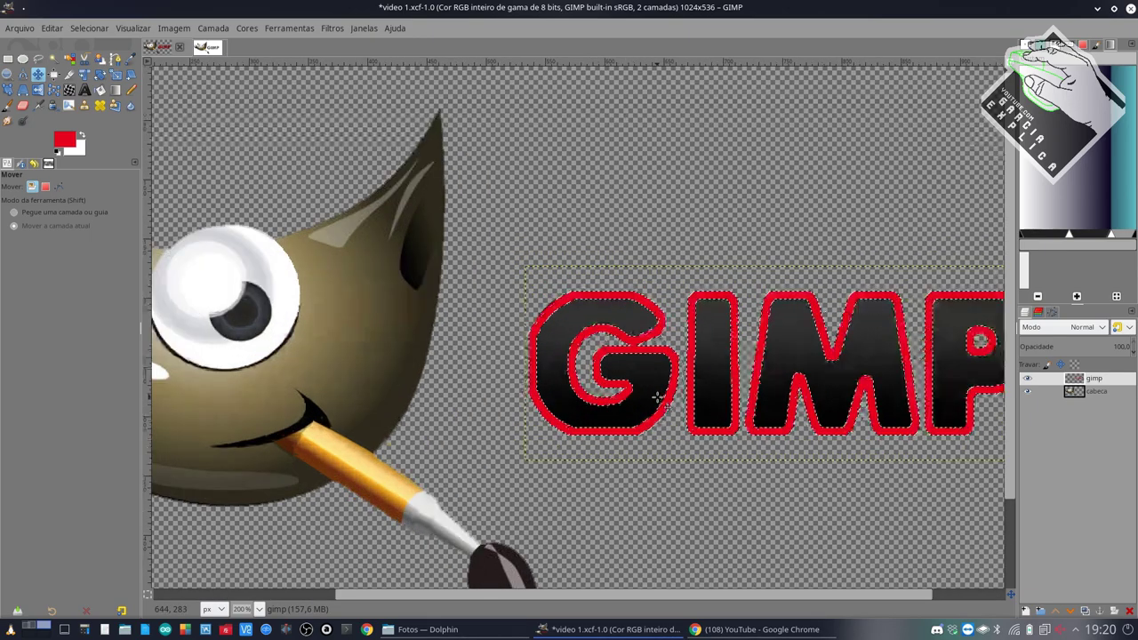
scroll(667, 406, up, 1)
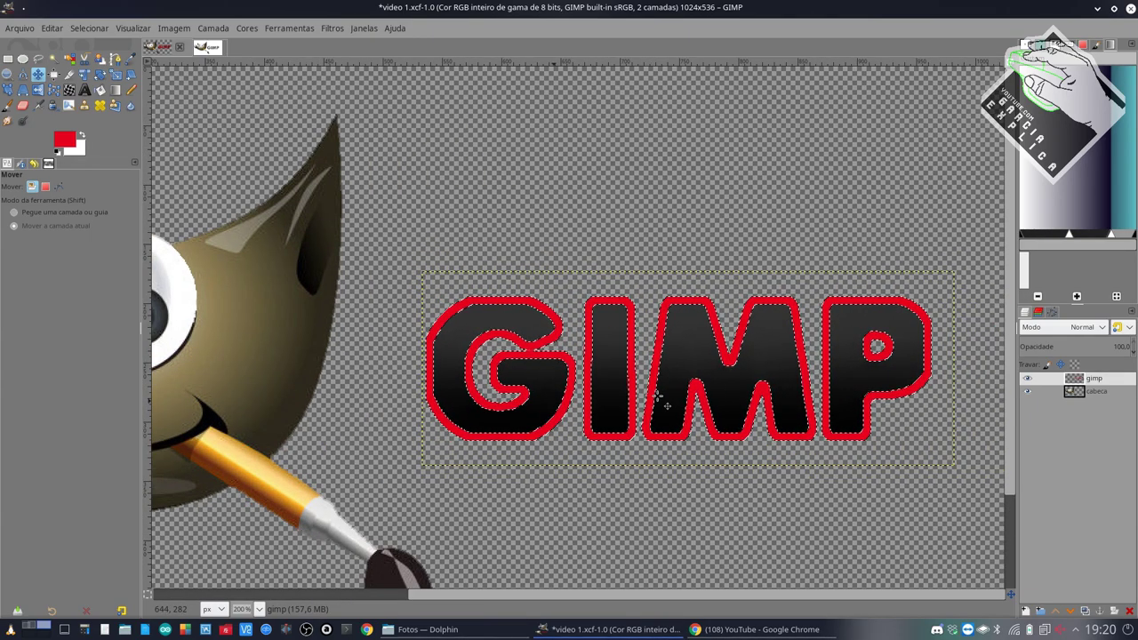
scroll(665, 406, up, 1)
scroll(666, 406, down, 1)
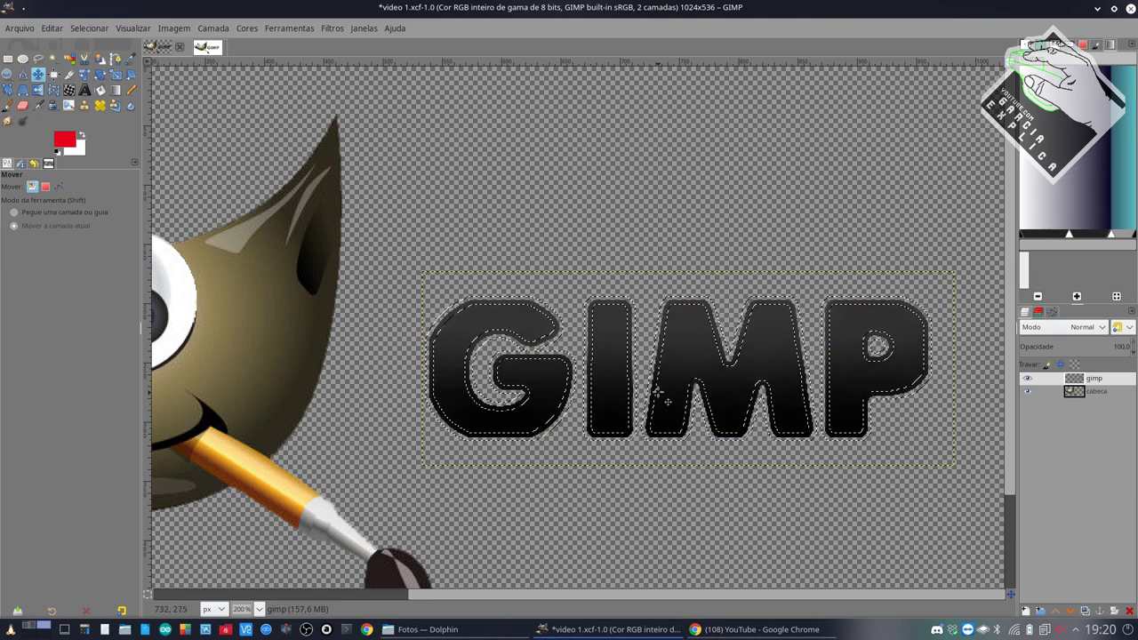
Step: Add a new transparent layer and fill the letter border band on it with red
click(1025, 610)
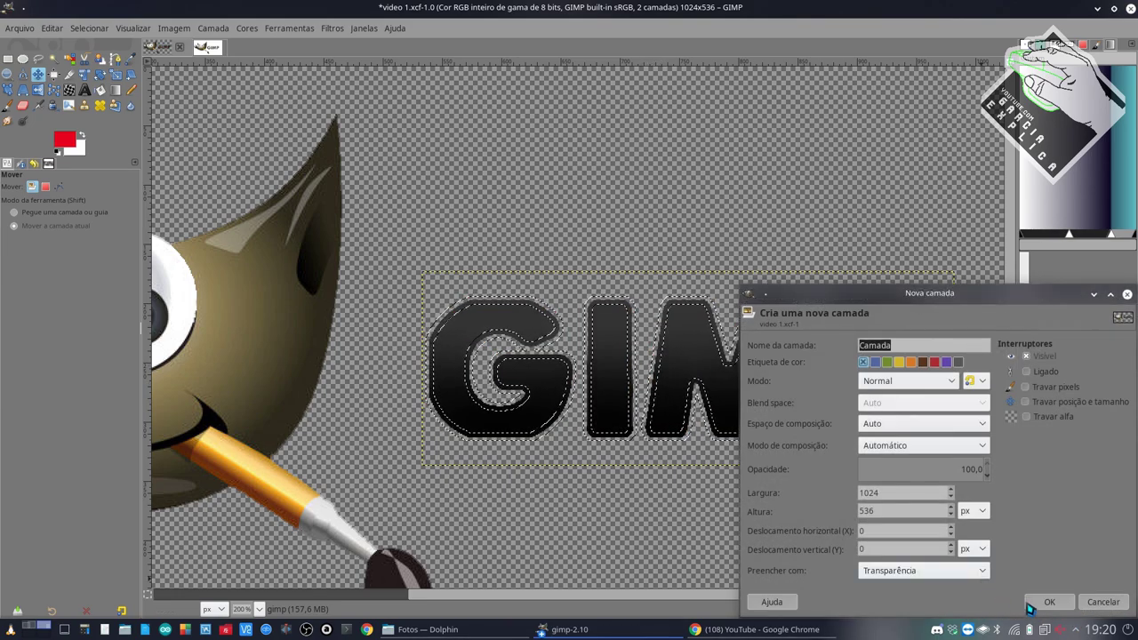
click(1046, 602)
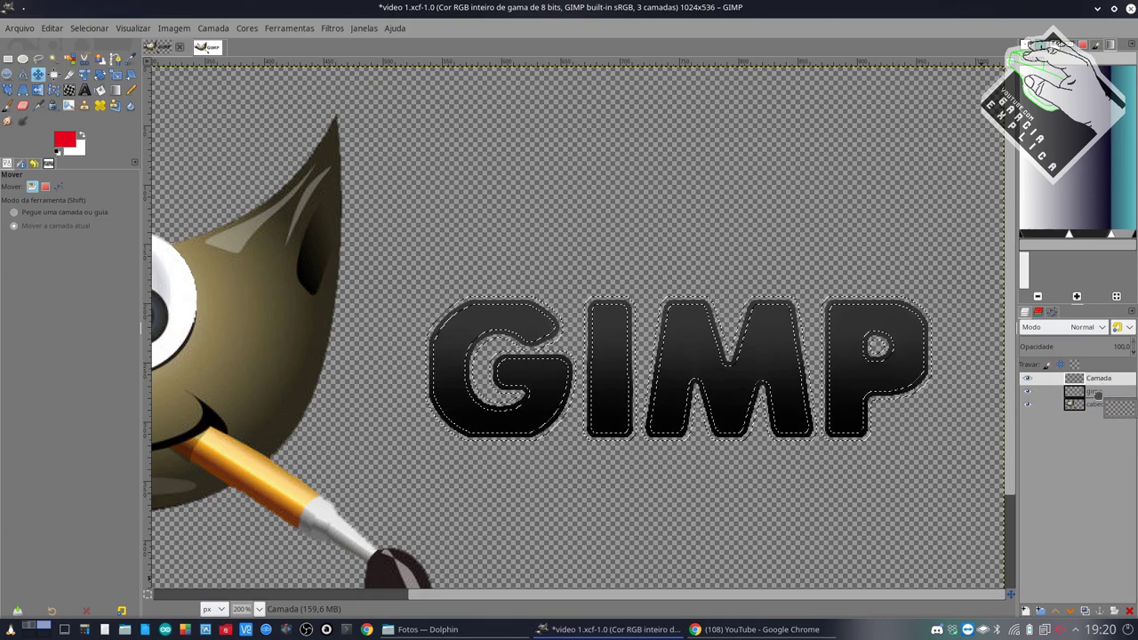
drag(1098, 391, 1086, 419)
click(89, 27)
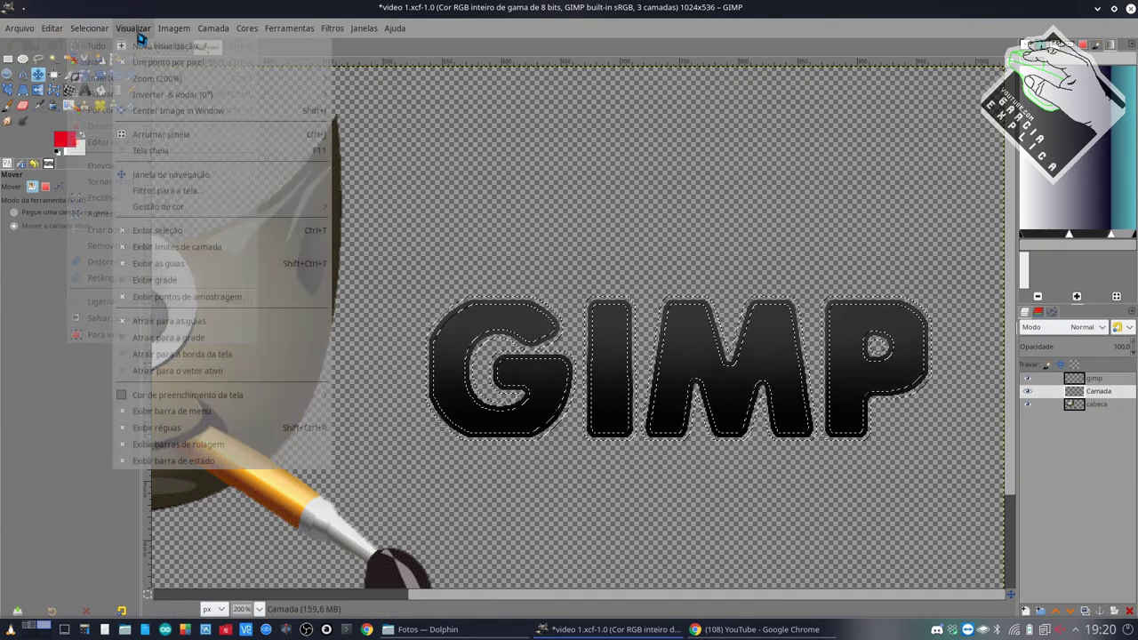
click(52, 27)
click(89, 285)
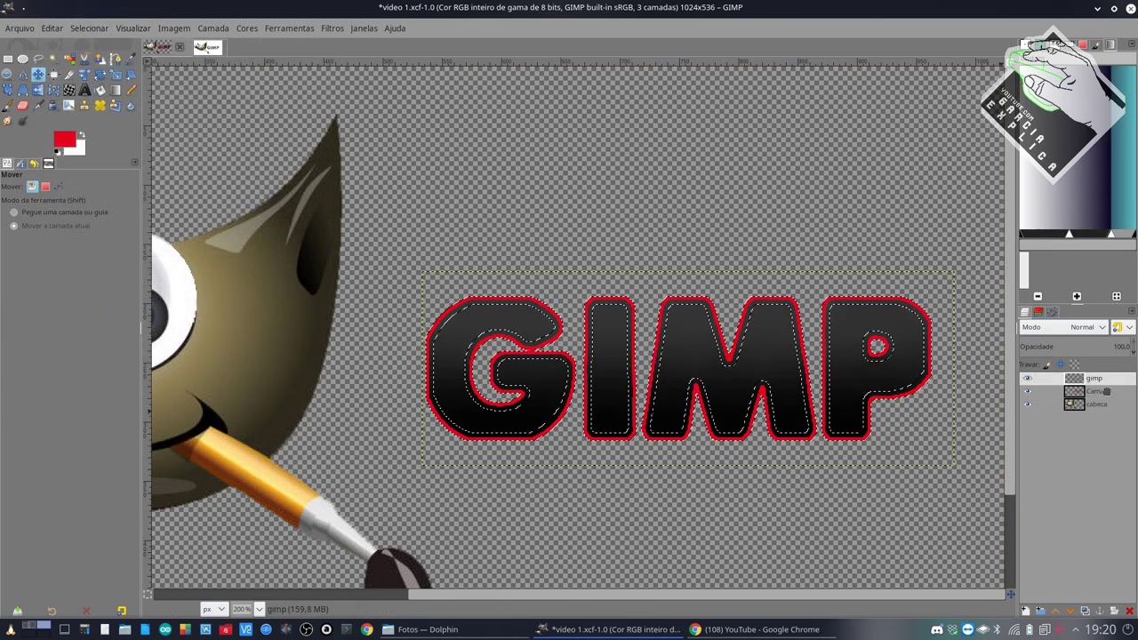
drag(1107, 379, 1100, 400)
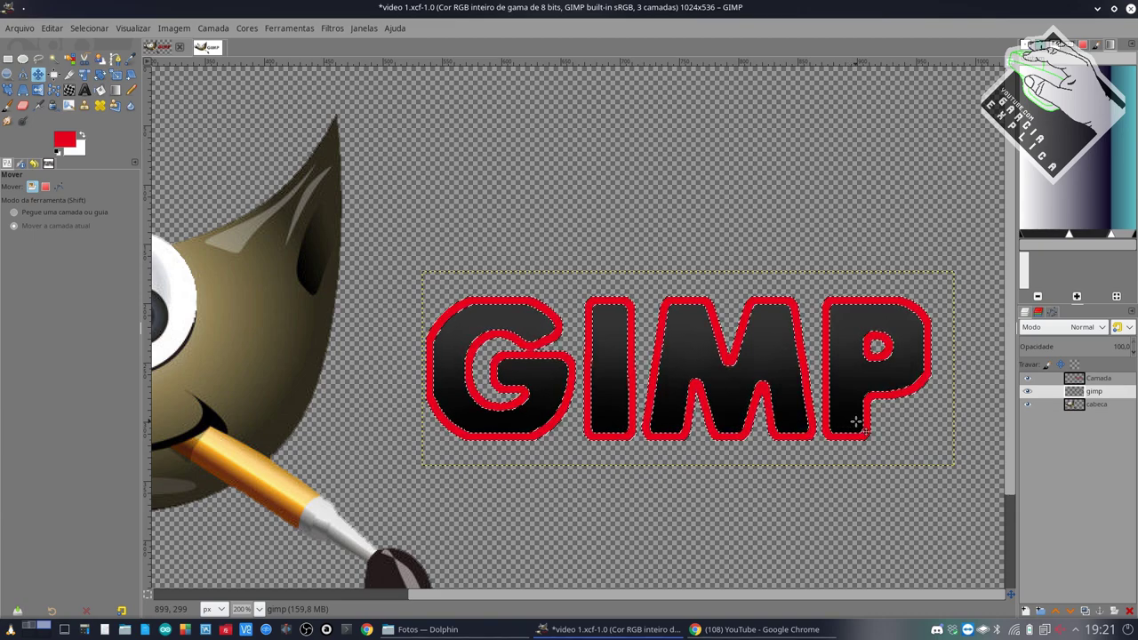
Step: Check the red outline, place it beneath gimp, rename it 'contorno 1' and deselect
click(1027, 391)
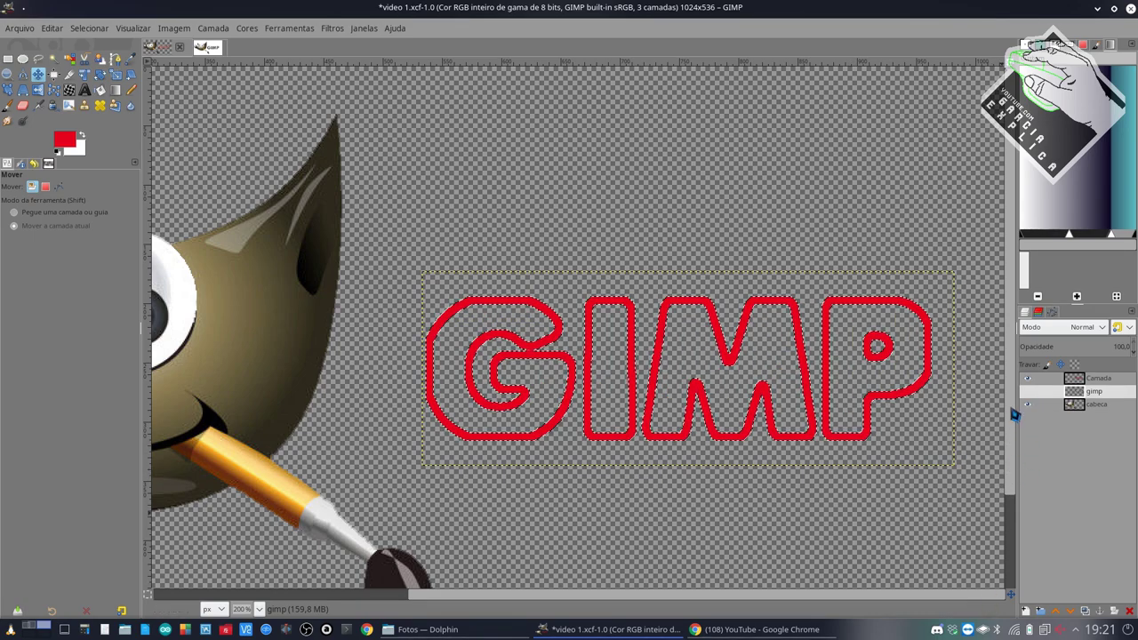
click(1027, 391)
click(1027, 378)
click(1105, 381)
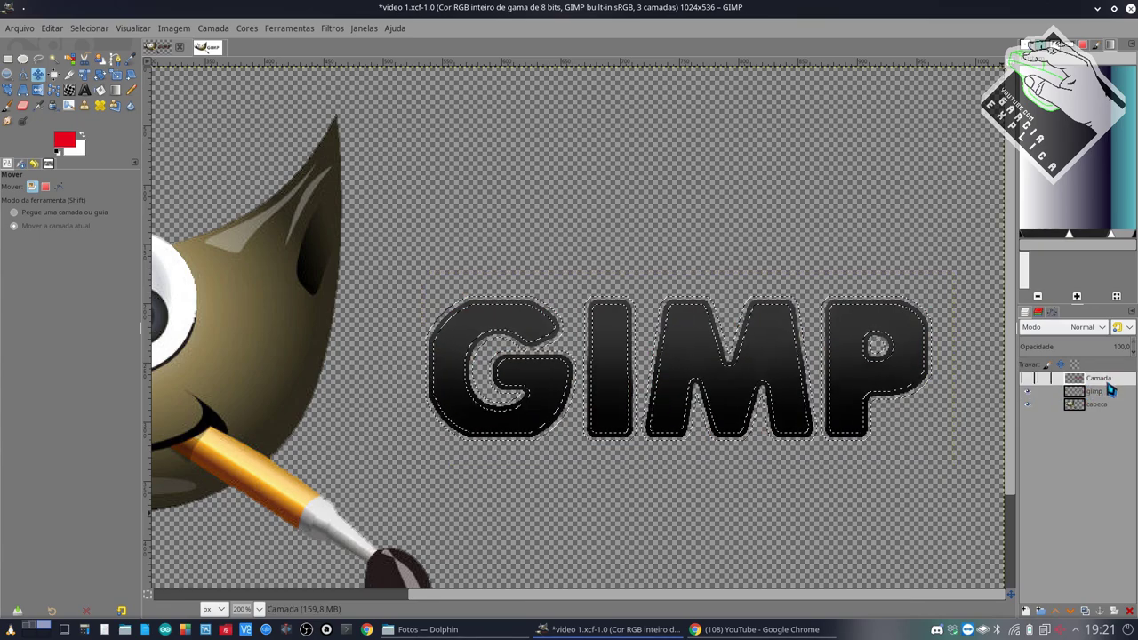
drag(1111, 391, 1111, 398)
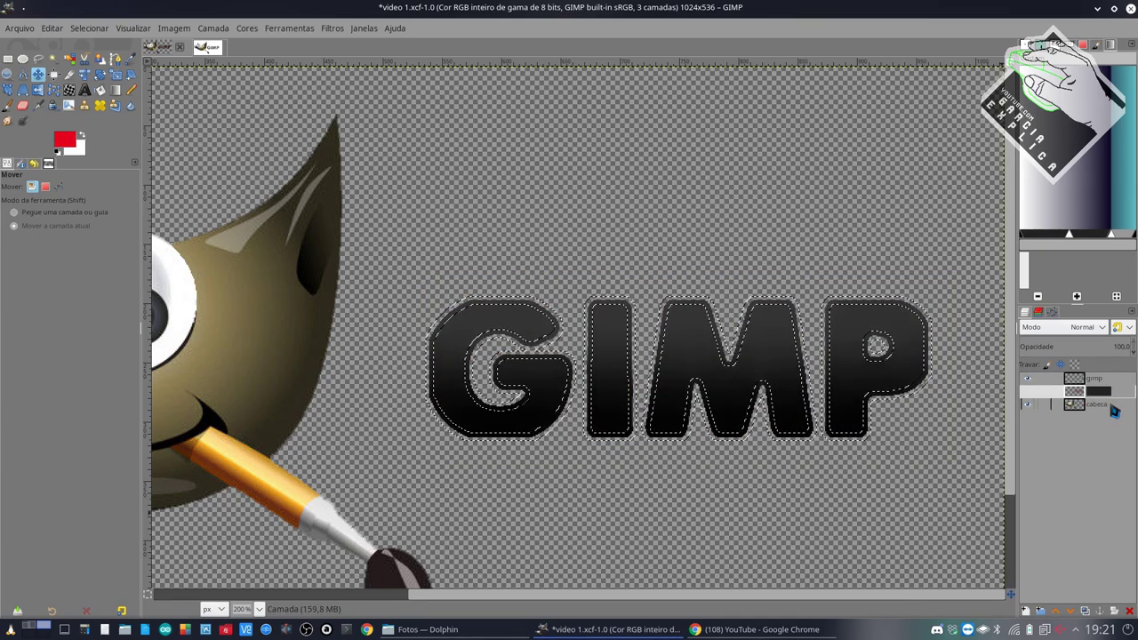
text(contorno 1)
key(Return)
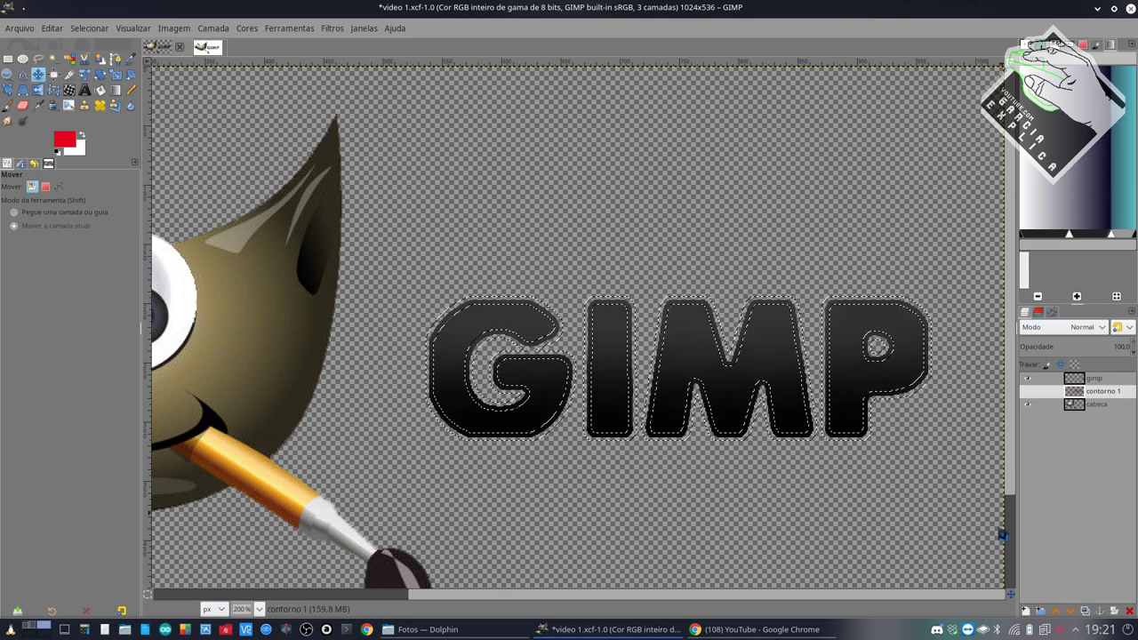
key(ctrl+shift+a)
Step: Select the GIMP letters' shape from the gimp layer and grow it outward
right_click(1086, 379)
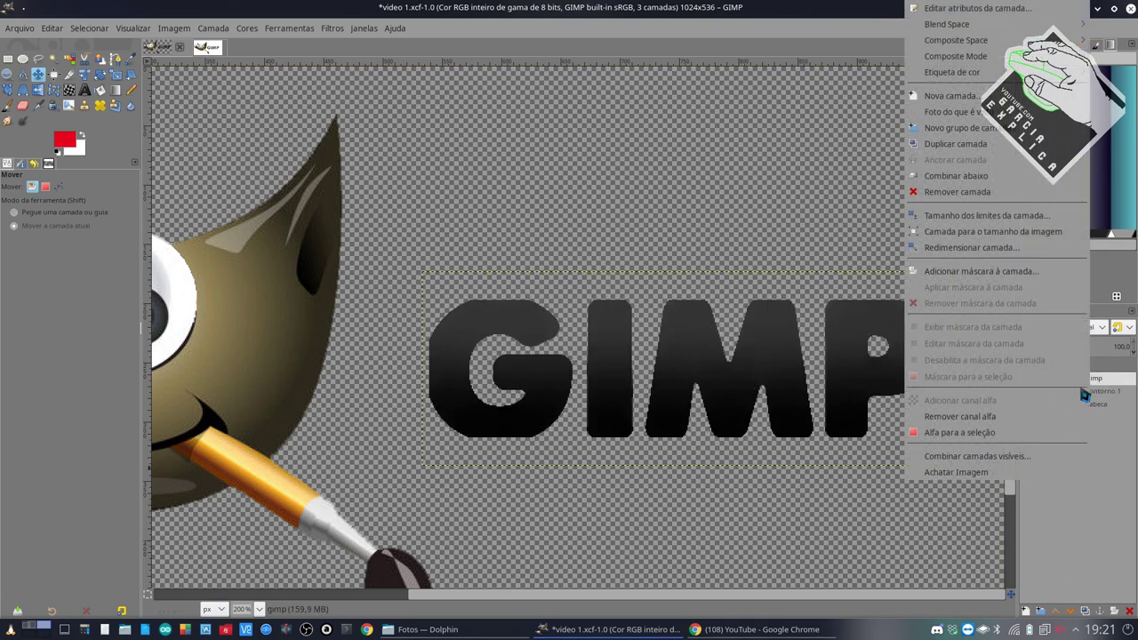
click(1010, 436)
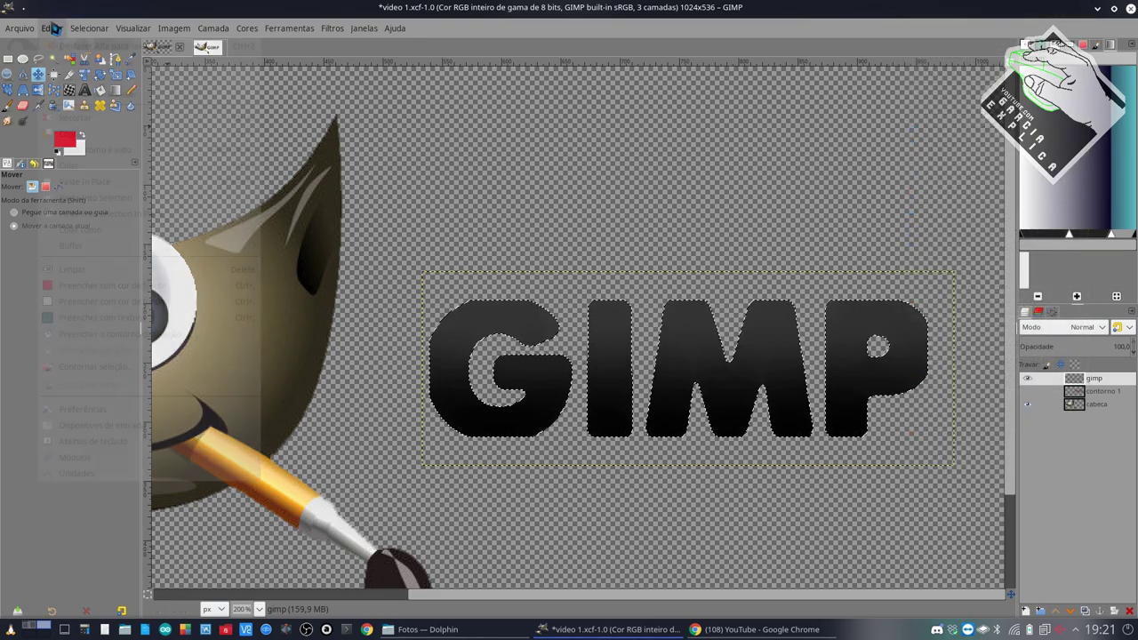
click(52, 26)
mouse_move(89, 27)
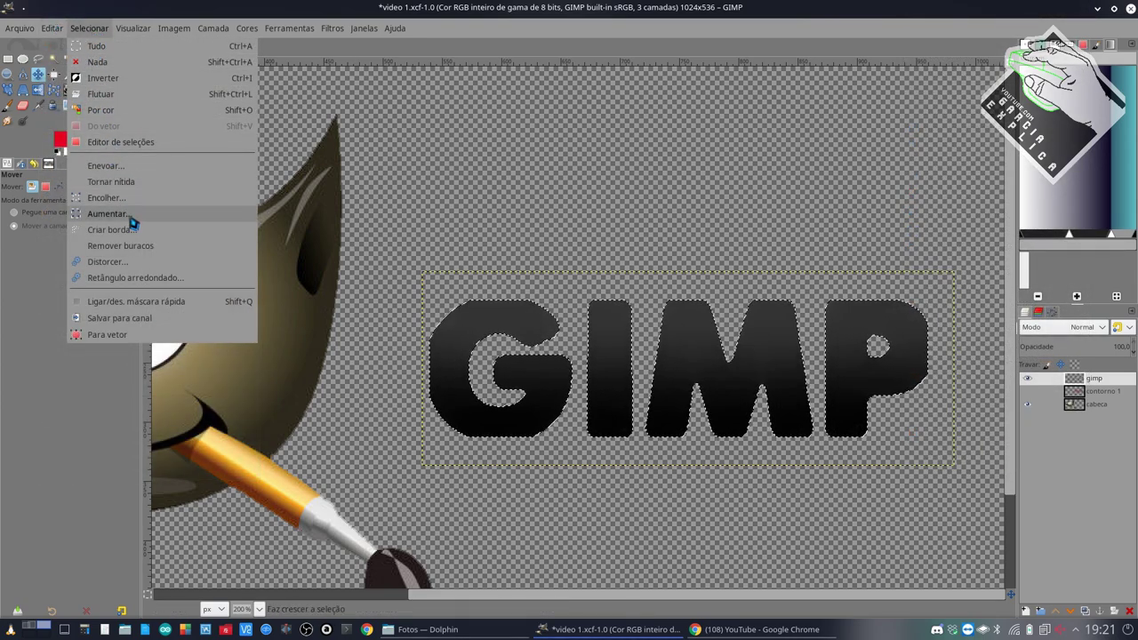
click(136, 217)
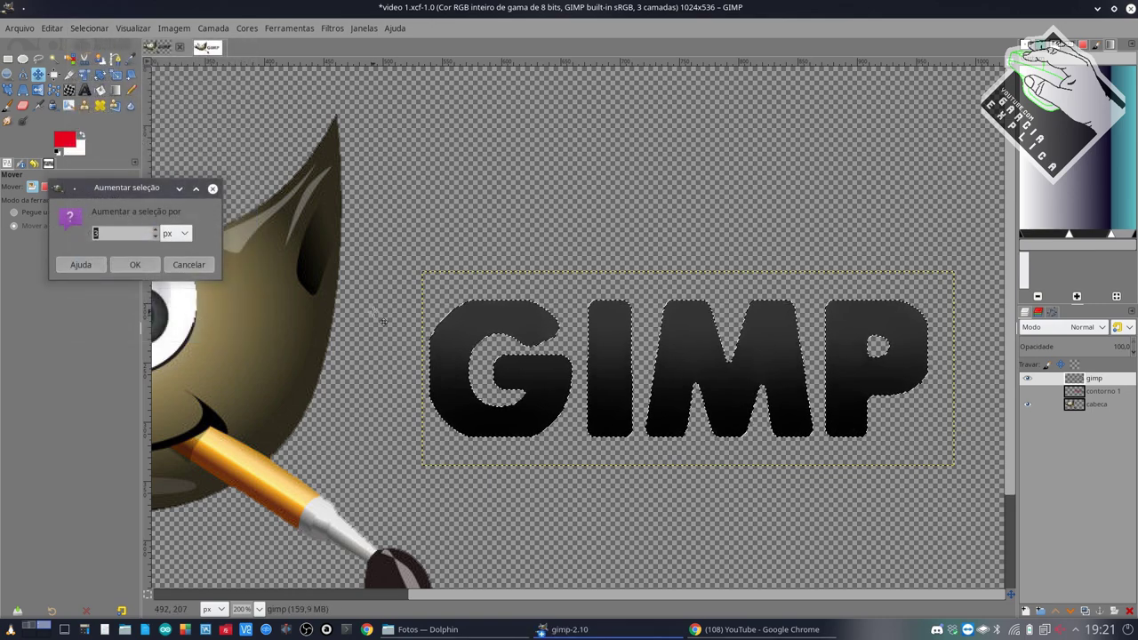
key(Return)
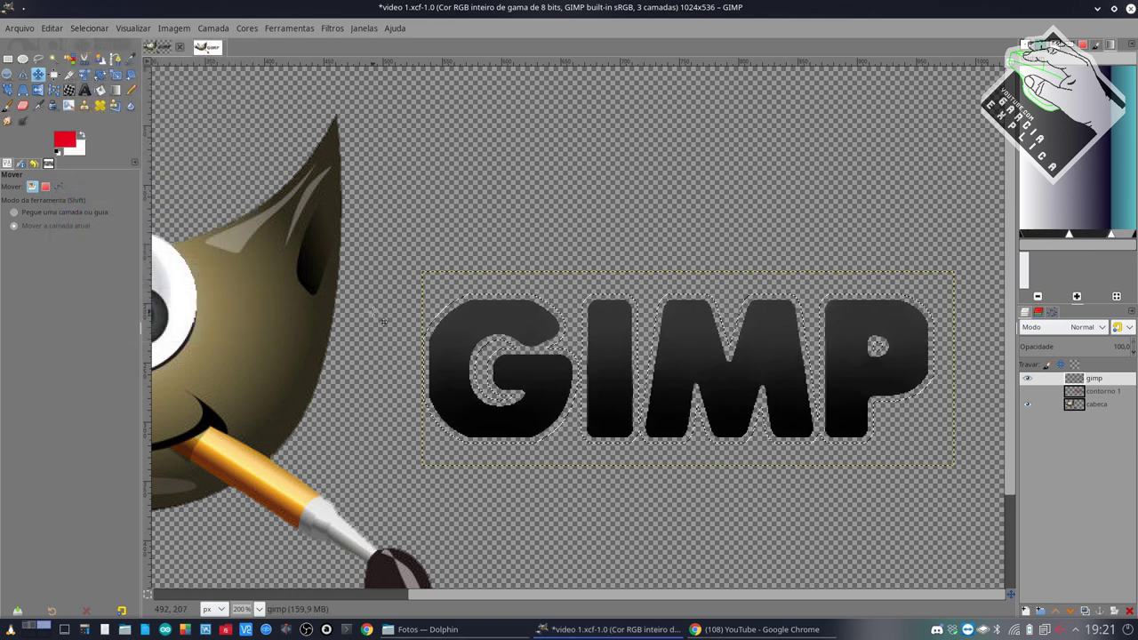
Step: Grow the letter selection outward once more and add a new empty layer
click(83, 32)
click(119, 216)
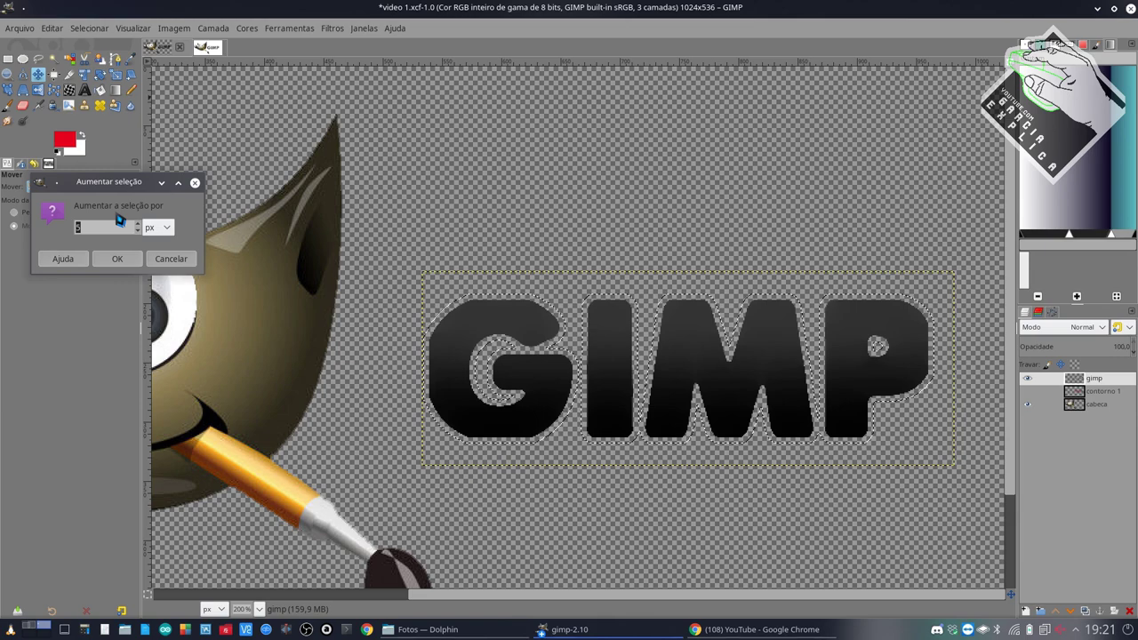
key(Return)
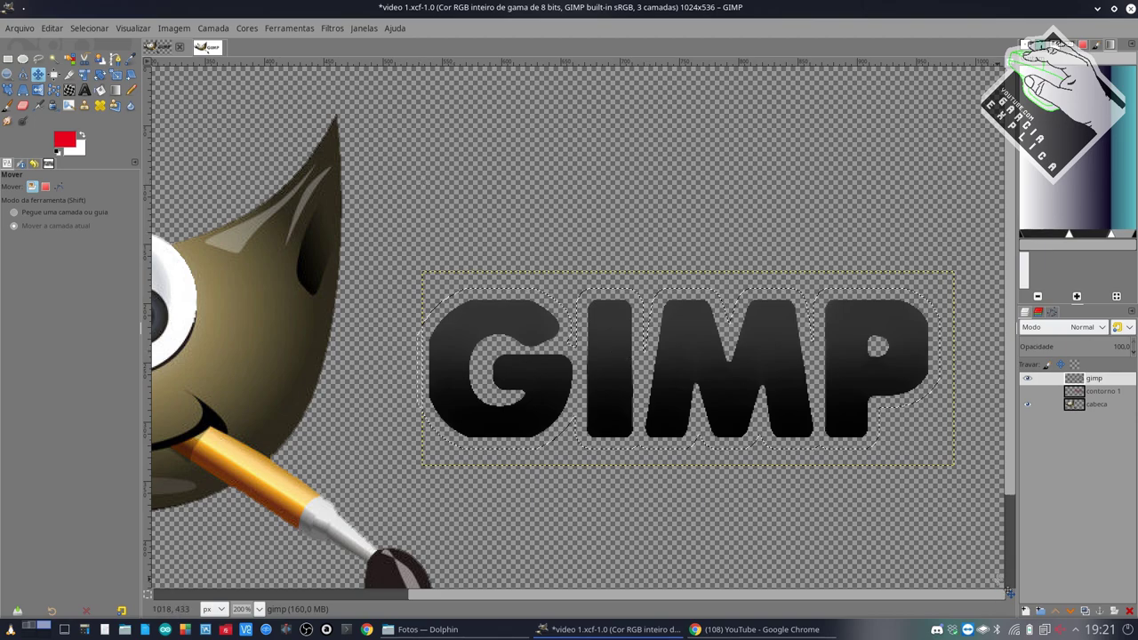
click(1025, 610)
Step: Add a new layer named 'contorno 2' just below the gimp text layer
click(1049, 604)
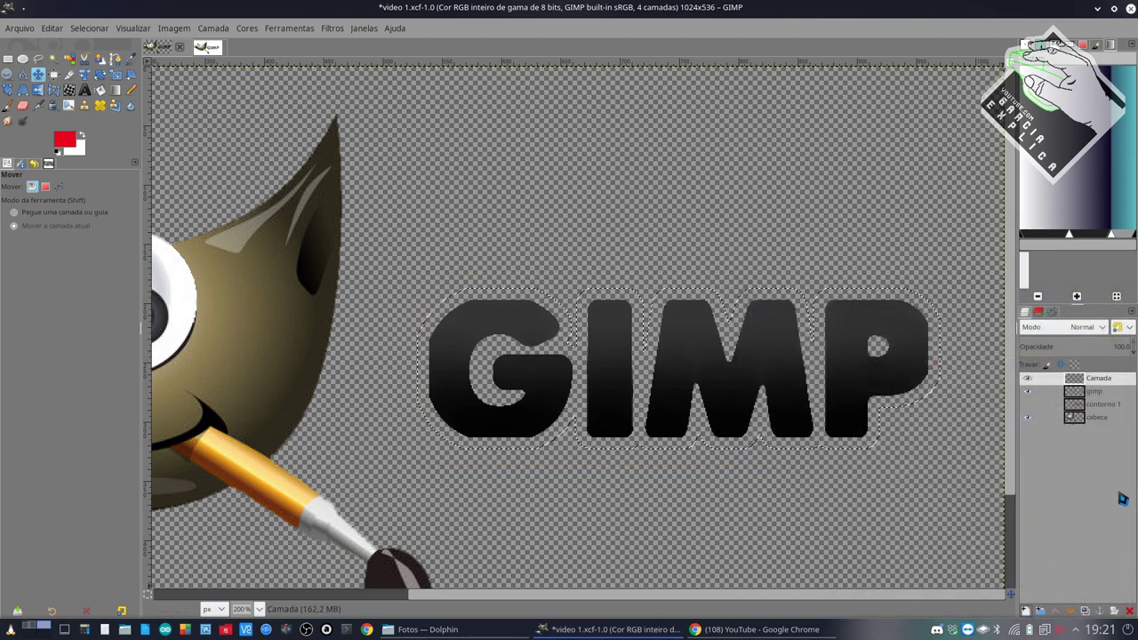
drag(1093, 380, 1102, 392)
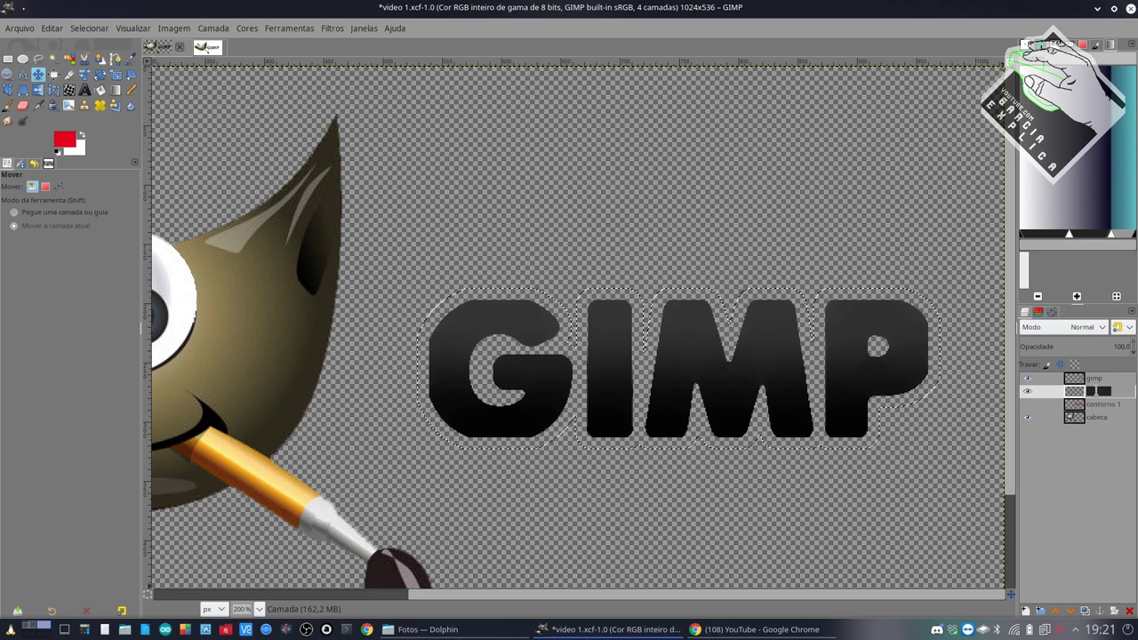
text(cont)
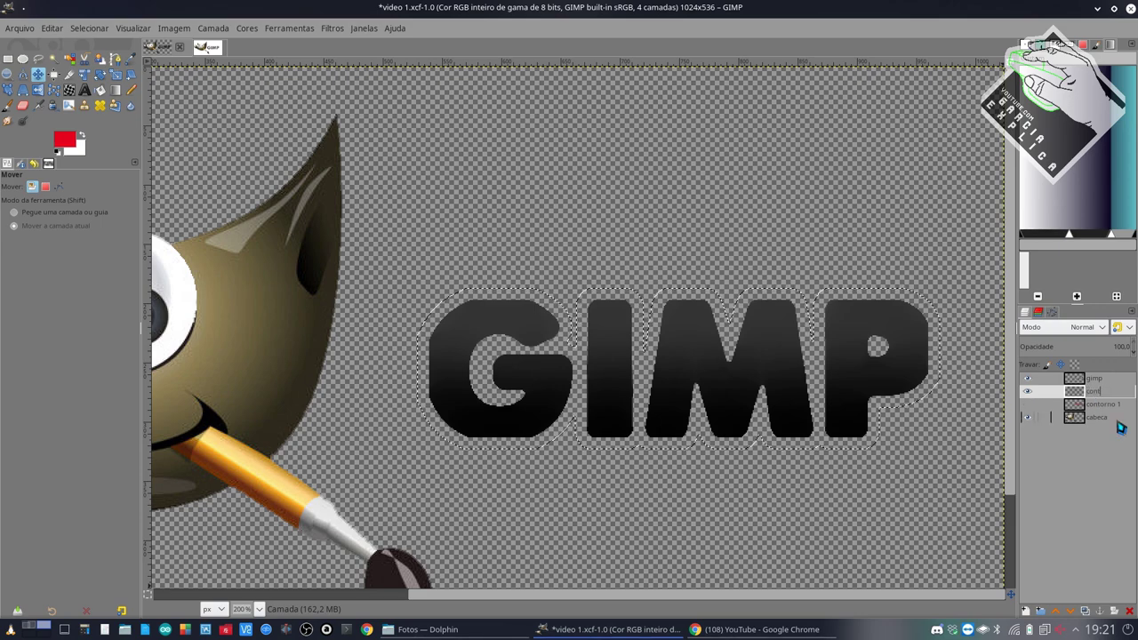
text(orno 2)
key(Return)
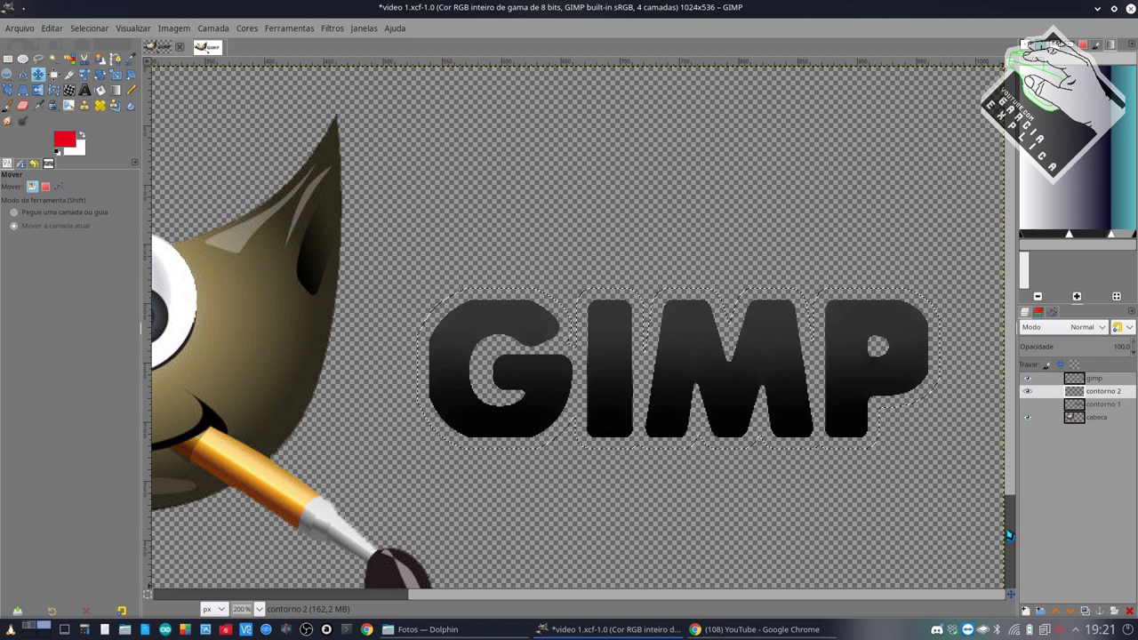
Step: Set the foreground colour to pure green 00ff00
click(91, 32)
mouse_move(52, 27)
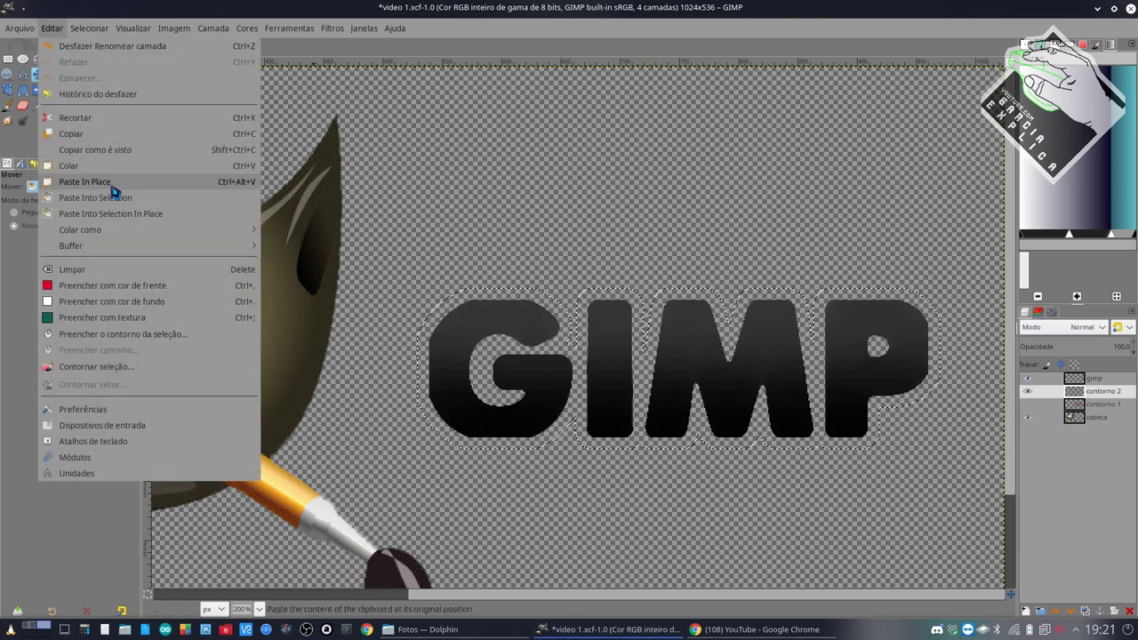
click(56, 30)
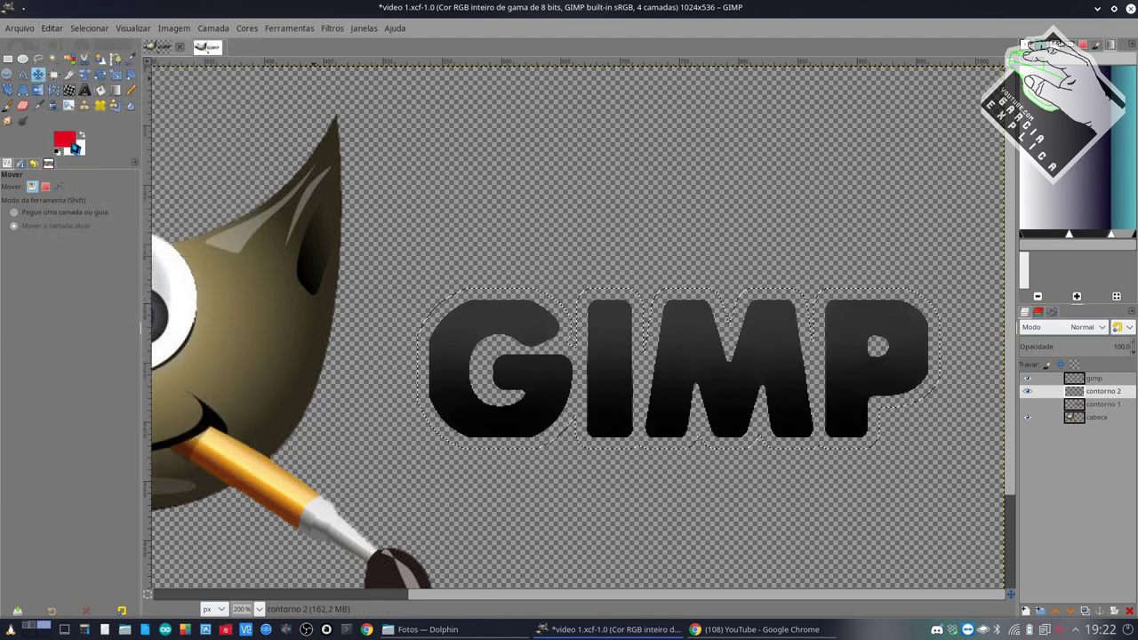
click(73, 145)
click(216, 354)
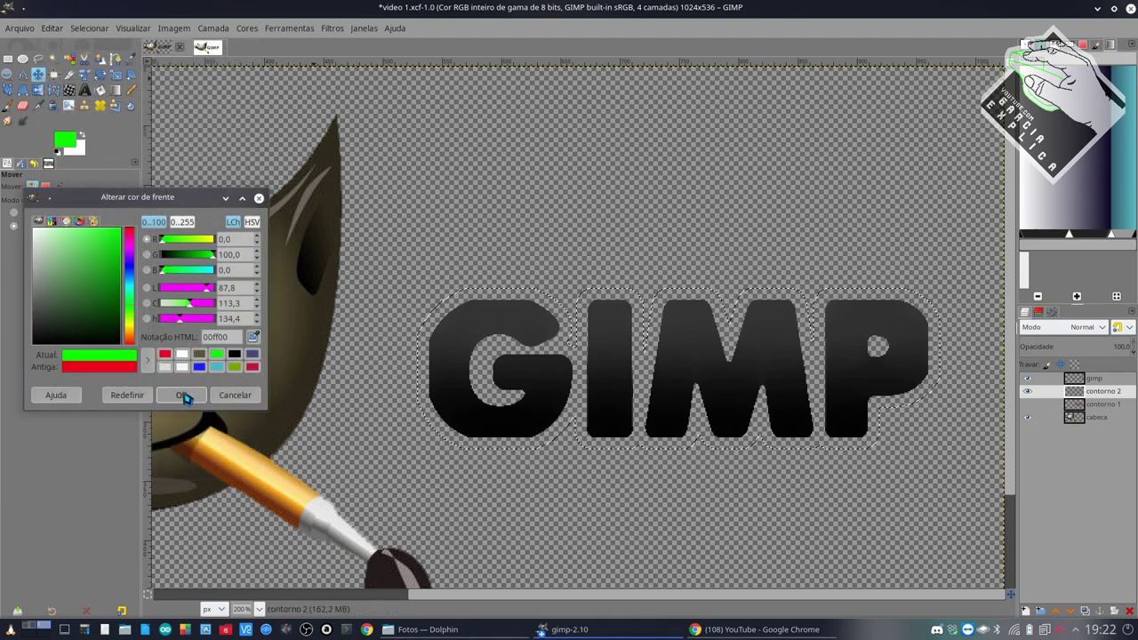
click(183, 396)
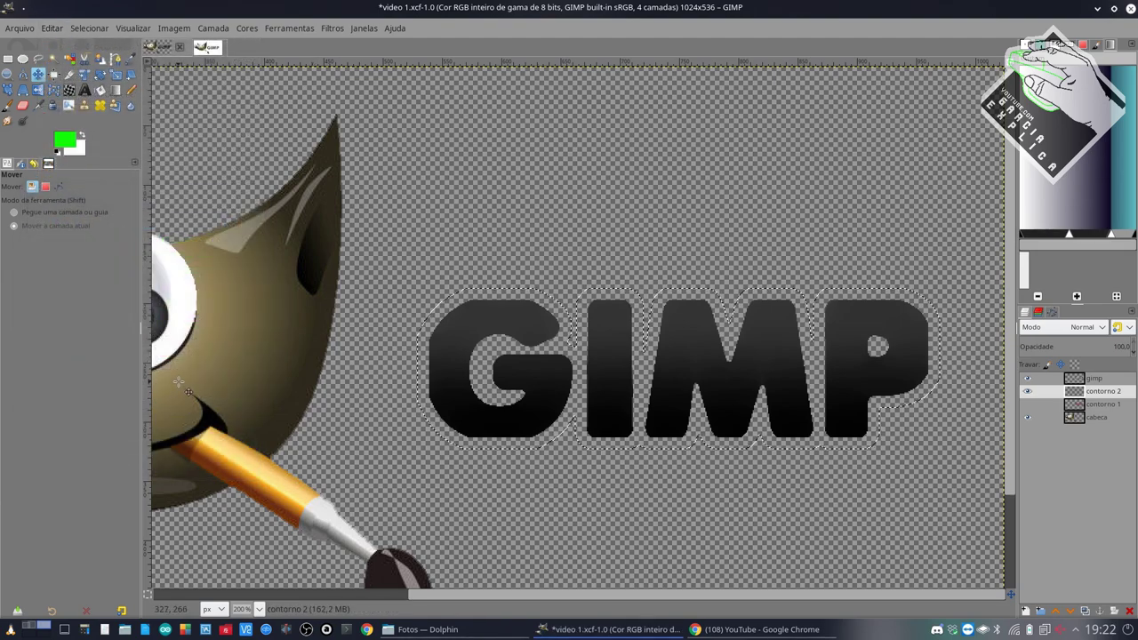
click(89, 31)
Step: Fill the grown letter selection with green on contorno 2, keeping it below gimp
click(94, 285)
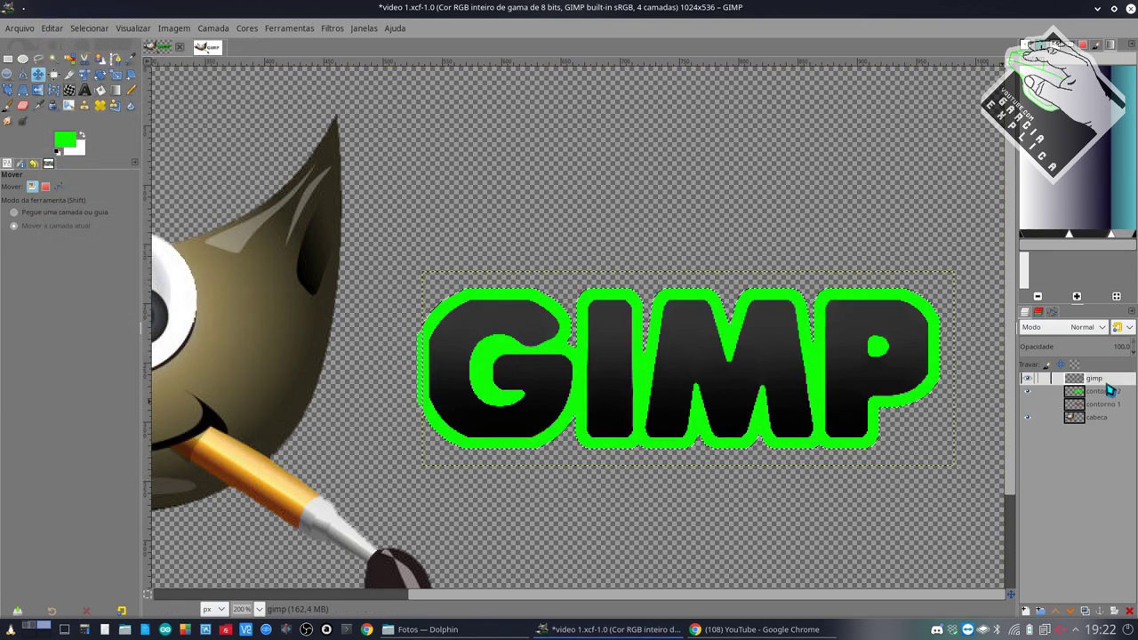
drag(1102, 391, 1102, 377)
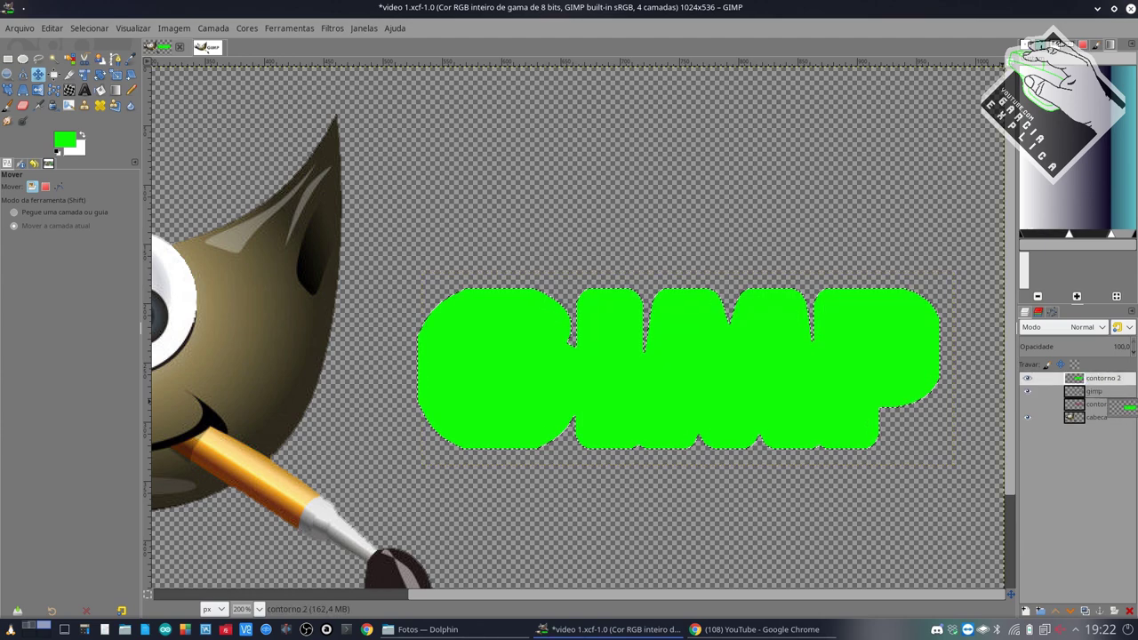
click(1094, 391)
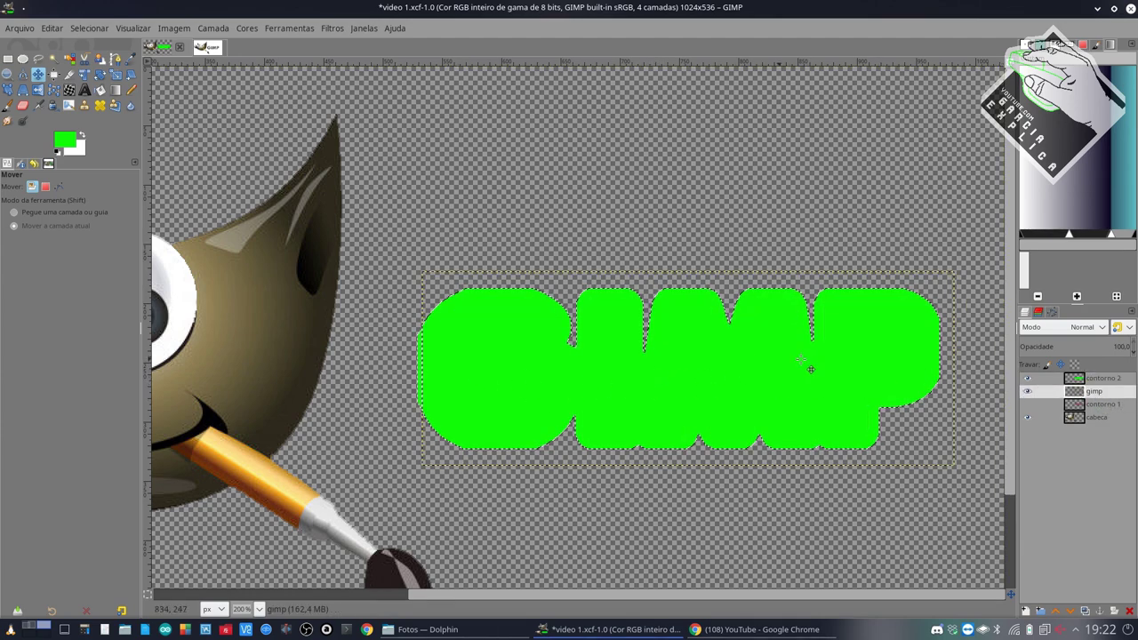
drag(1107, 378, 1107, 396)
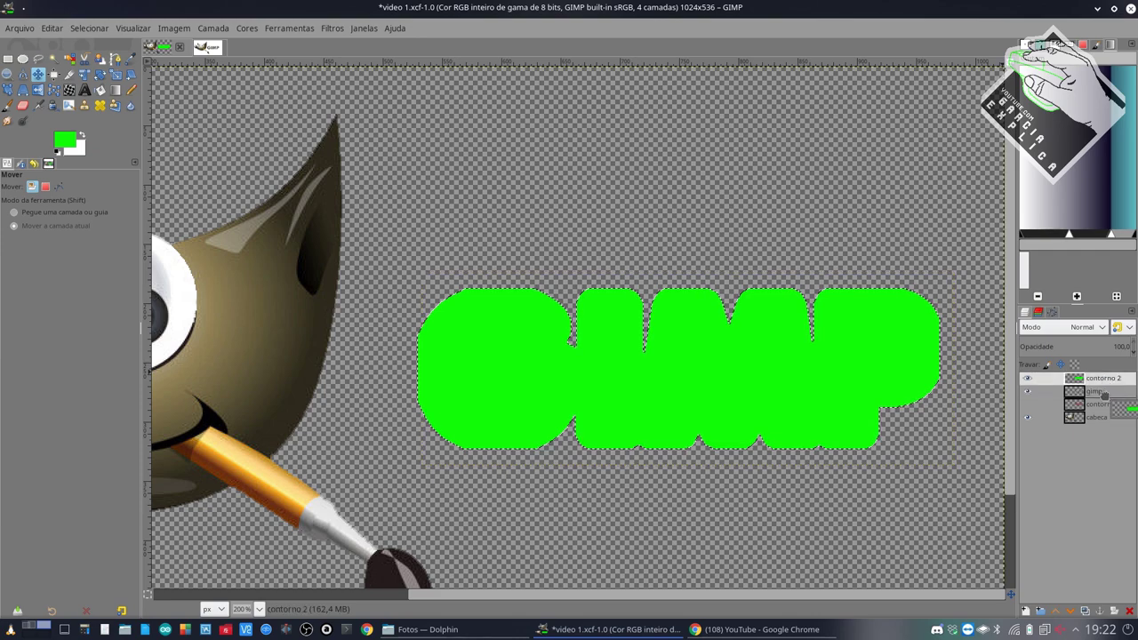
Step: Compare the green and red outline layers, leaving green shown and red hidden
click(1027, 391)
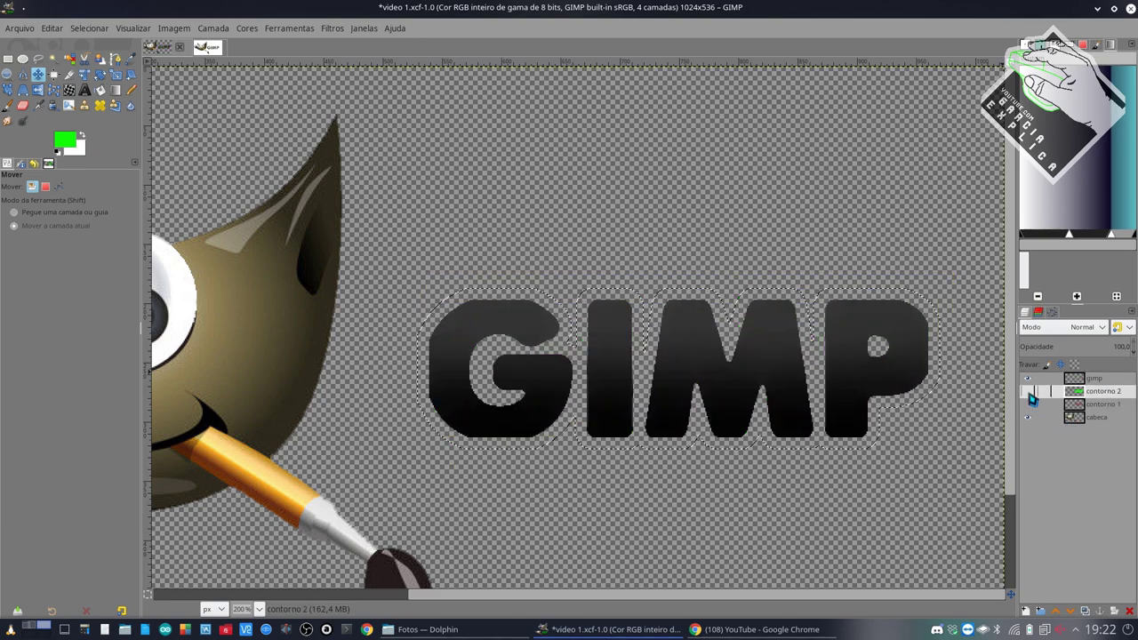
click(1027, 405)
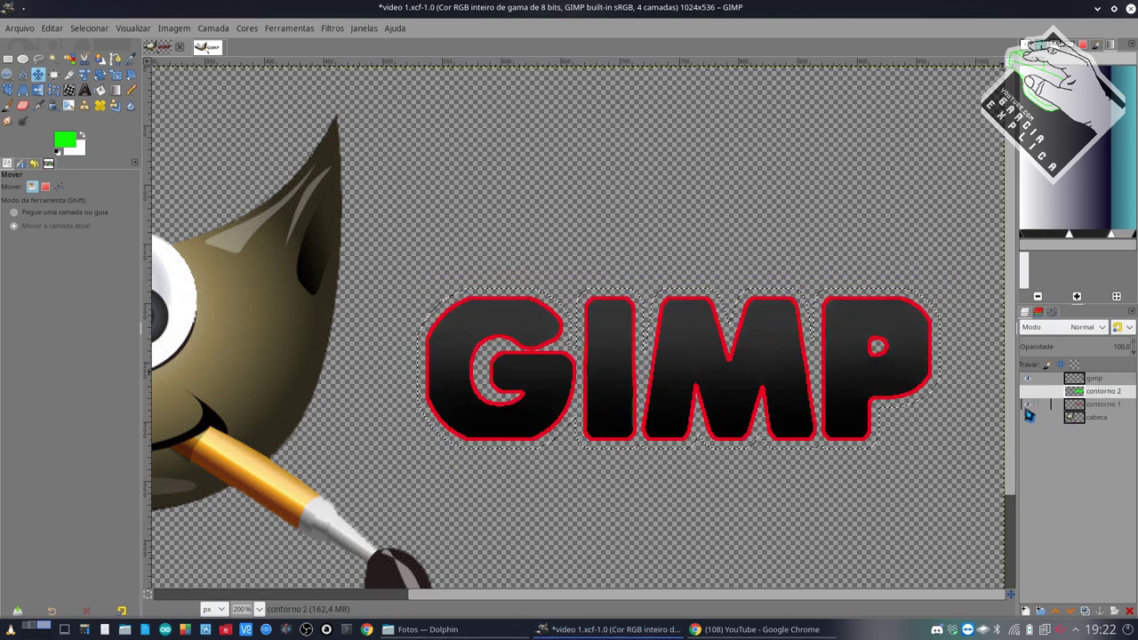
click(1027, 404)
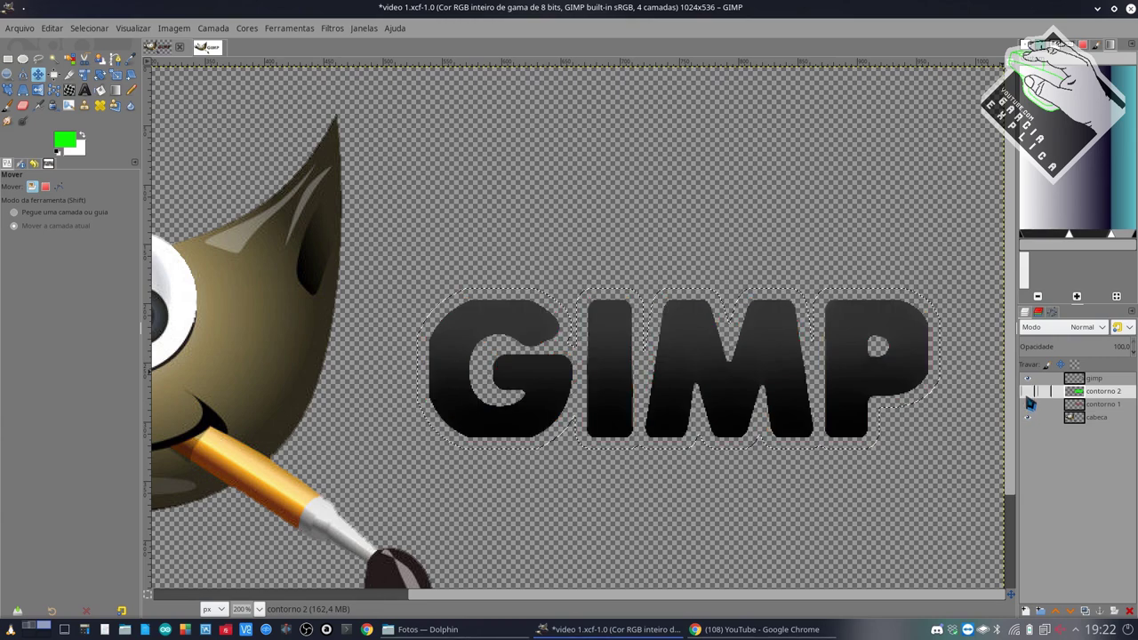
click(1027, 391)
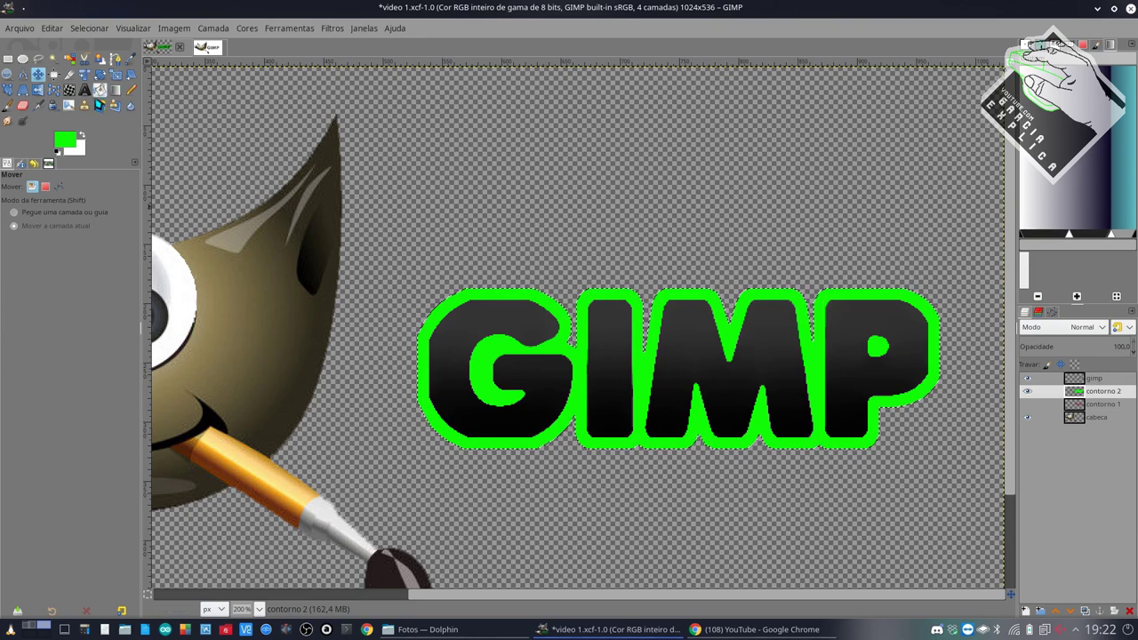
click(9, 106)
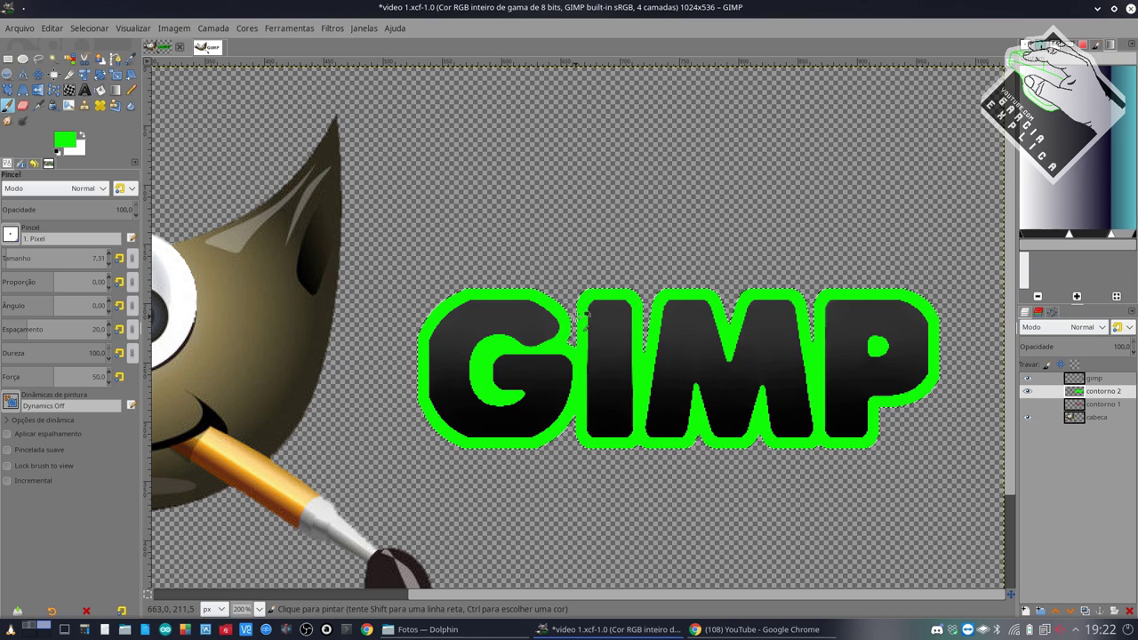
Step: Paint green into the gaps between G and I, after the I, between M and P, and the M's humps
click(573, 318)
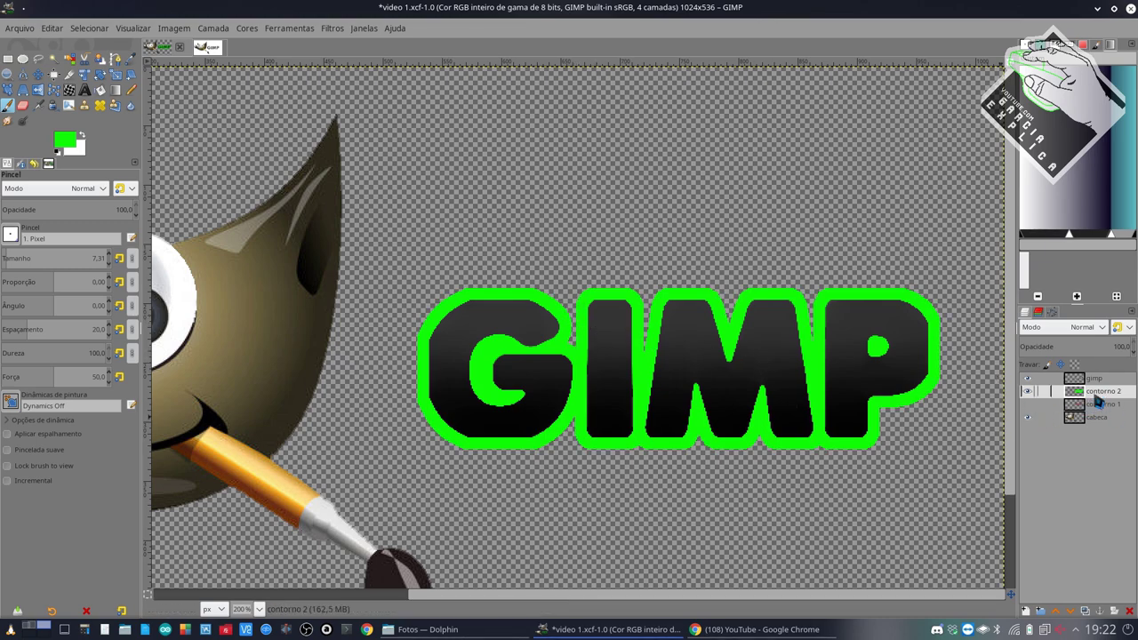
scroll(546, 302, up, 3)
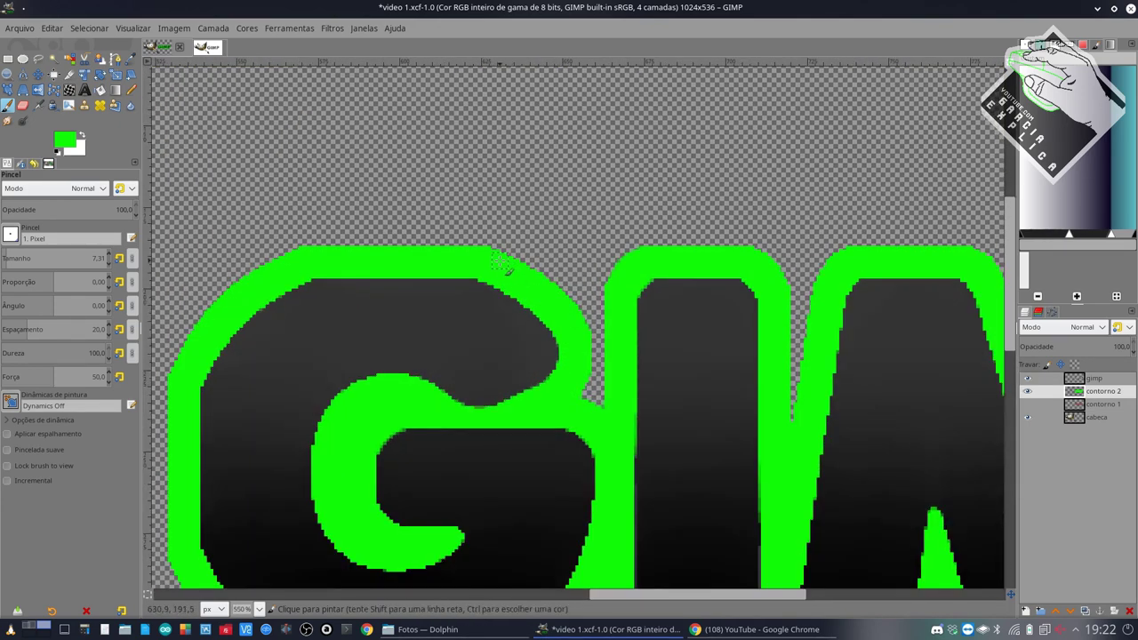
drag(502, 260, 594, 400)
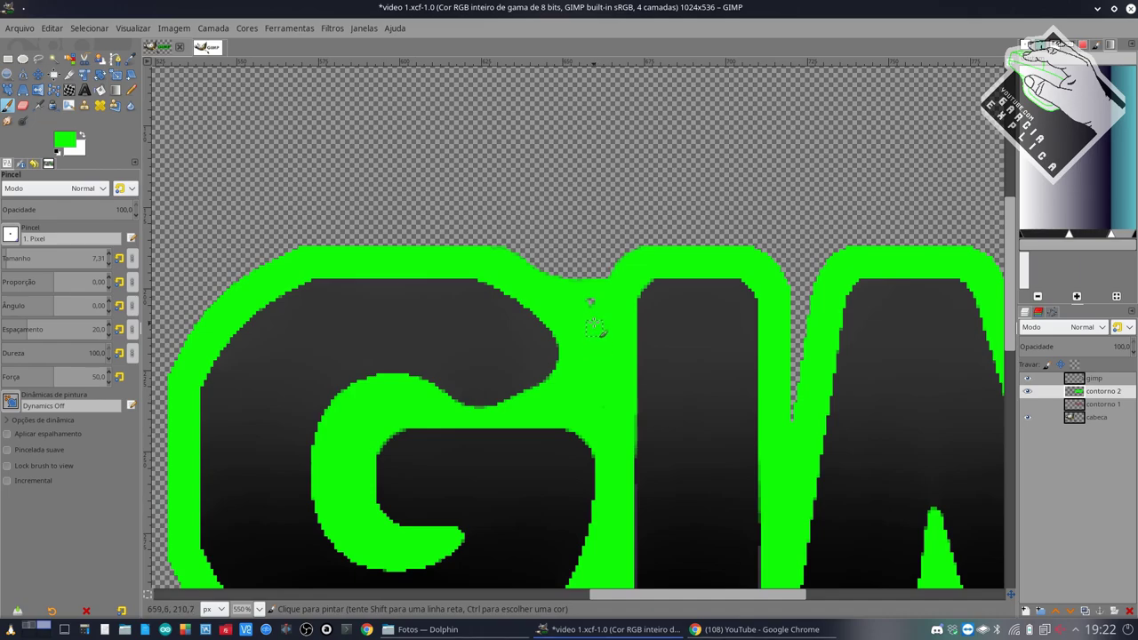
drag(798, 418, 804, 320)
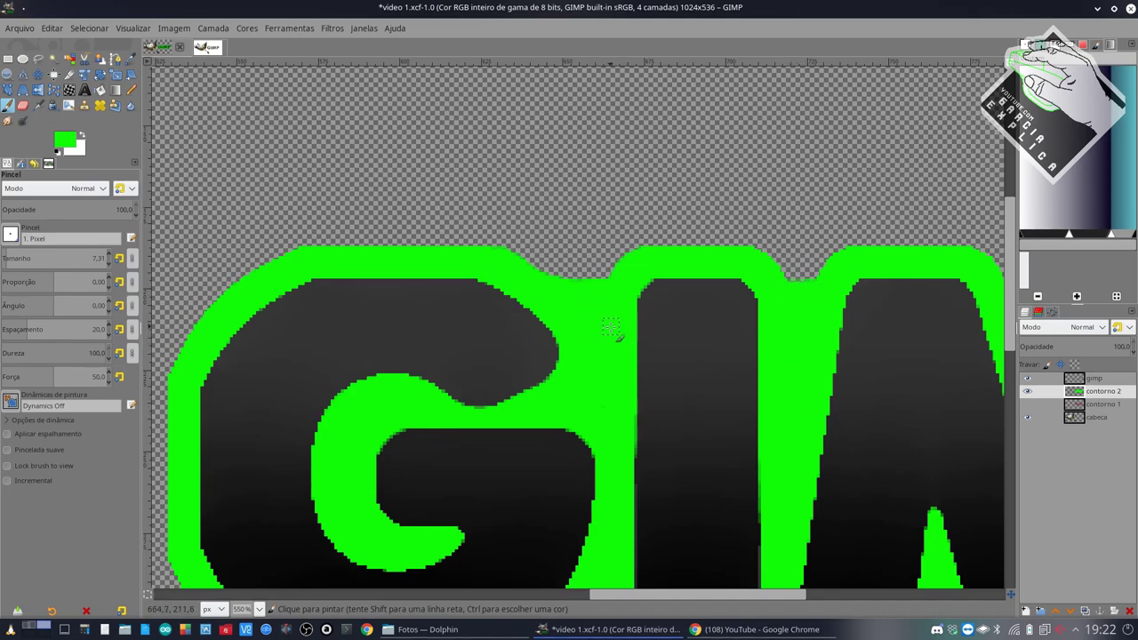
scroll(597, 425, right, 5)
mouse_move(613, 395)
mouse_down()
mouse_move(614, 320)
mouse_move(598, 286)
mouse_move(620, 306)
mouse_up()
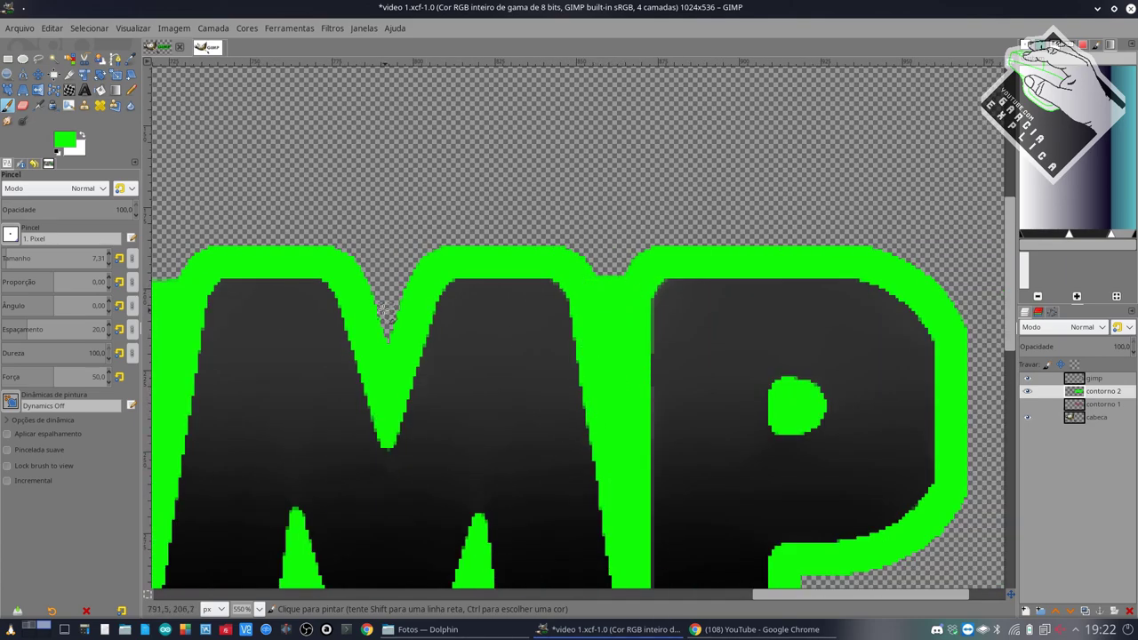
mouse_move(384, 310)
mouse_down()
mouse_move(364, 287)
mouse_move(389, 313)
mouse_up()
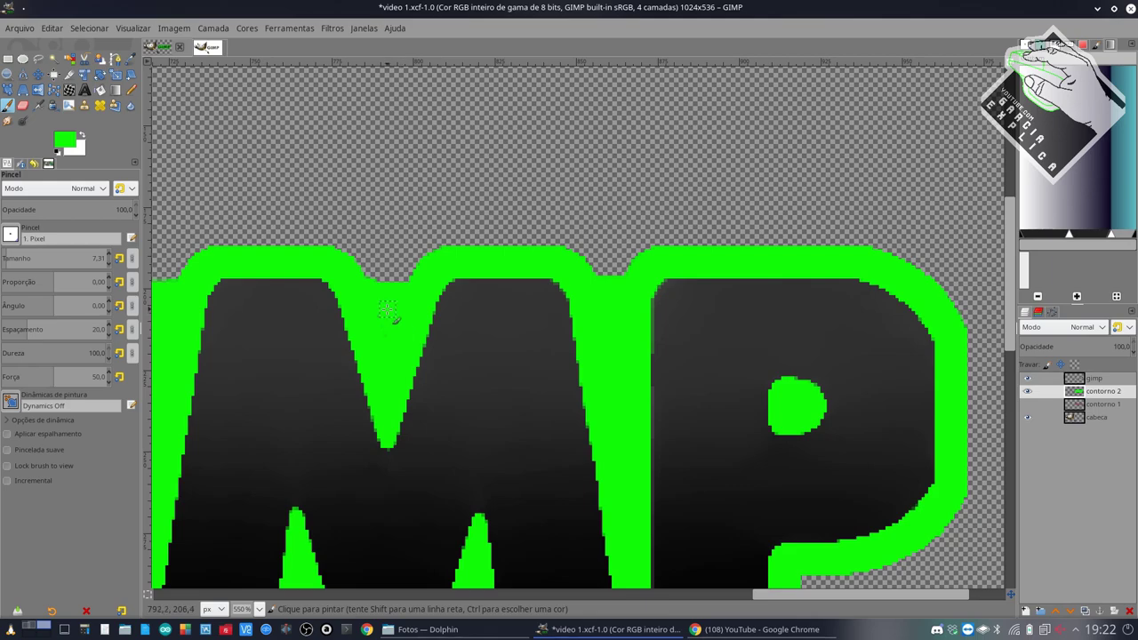
Step: Paint green over the remaining notches along the bottom of the outline
scroll(477, 382, down, 1)
scroll(477, 381, down, 1)
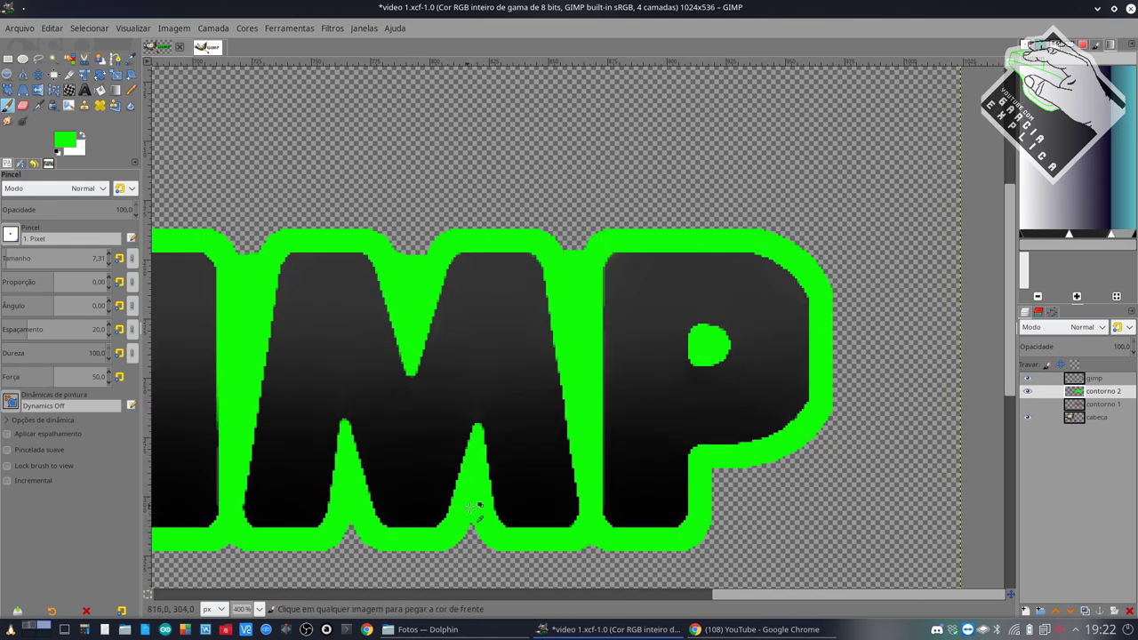
scroll(469, 507, up, 1)
scroll(469, 511, up, 1)
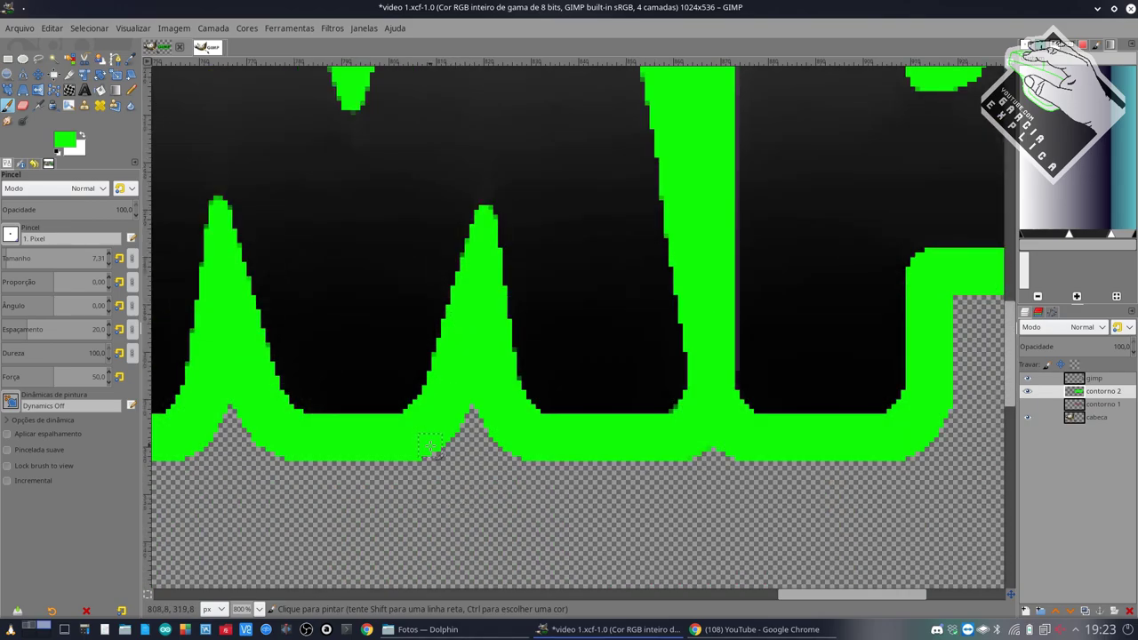
mouse_move(431, 444)
mouse_down()
mouse_move(497, 448)
mouse_move(469, 424)
mouse_move(435, 449)
mouse_up()
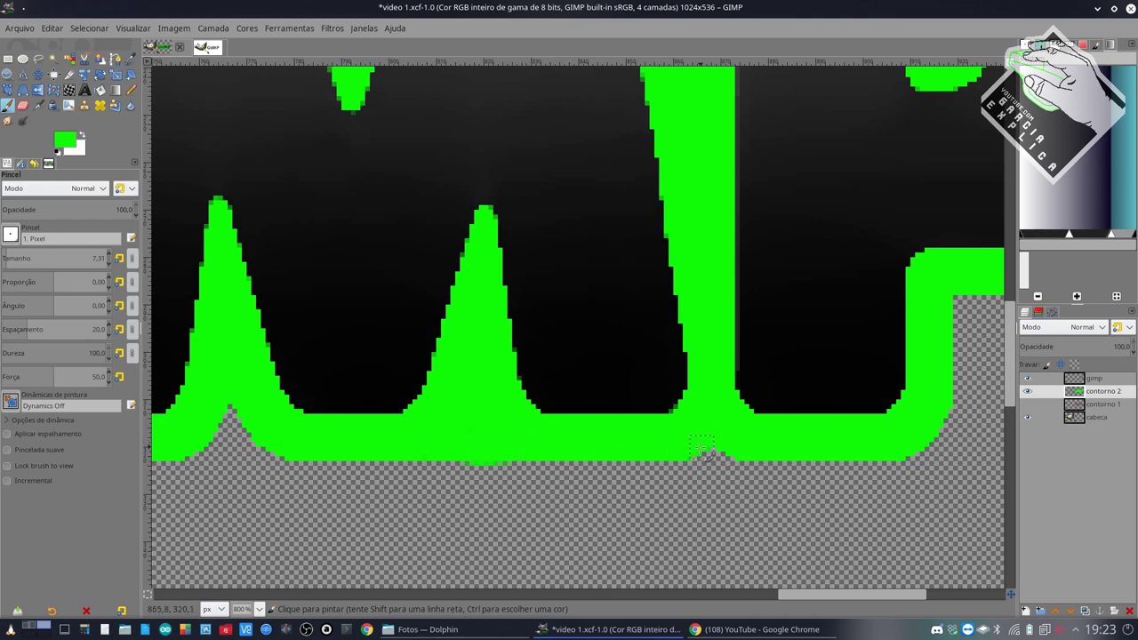
drag(702, 447, 730, 447)
scroll(387, 426, left, 5)
scroll(387, 427, right, 8)
scroll(382, 422, left, 6)
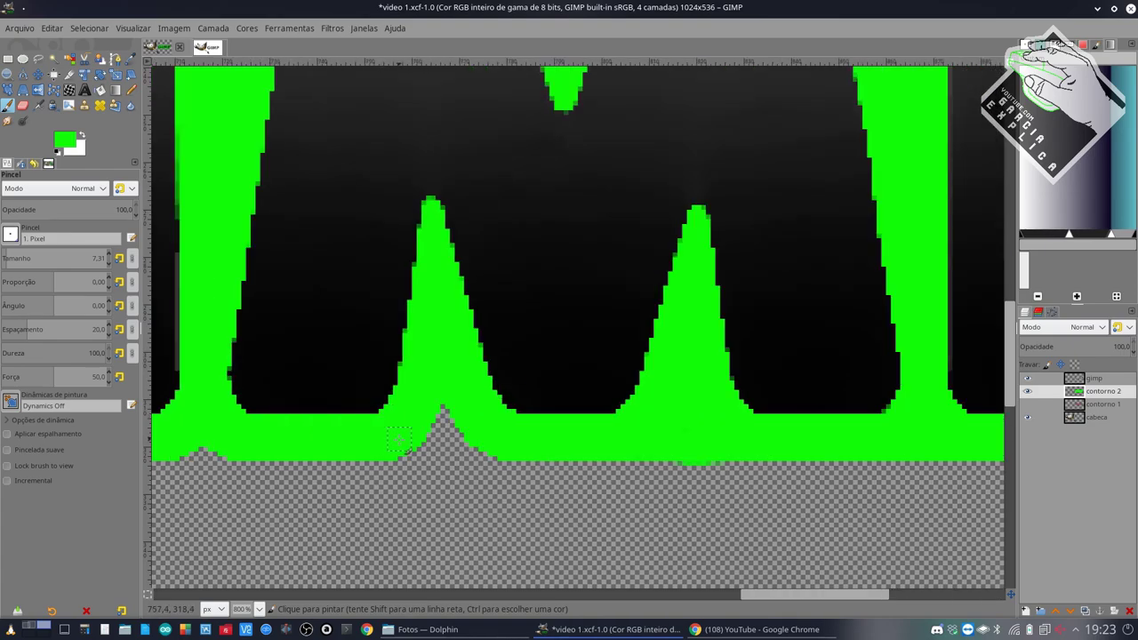
drag(189, 447, 206, 449)
mouse_move(474, 435)
mouse_down()
mouse_move(425, 438)
mouse_move(444, 419)
mouse_up()
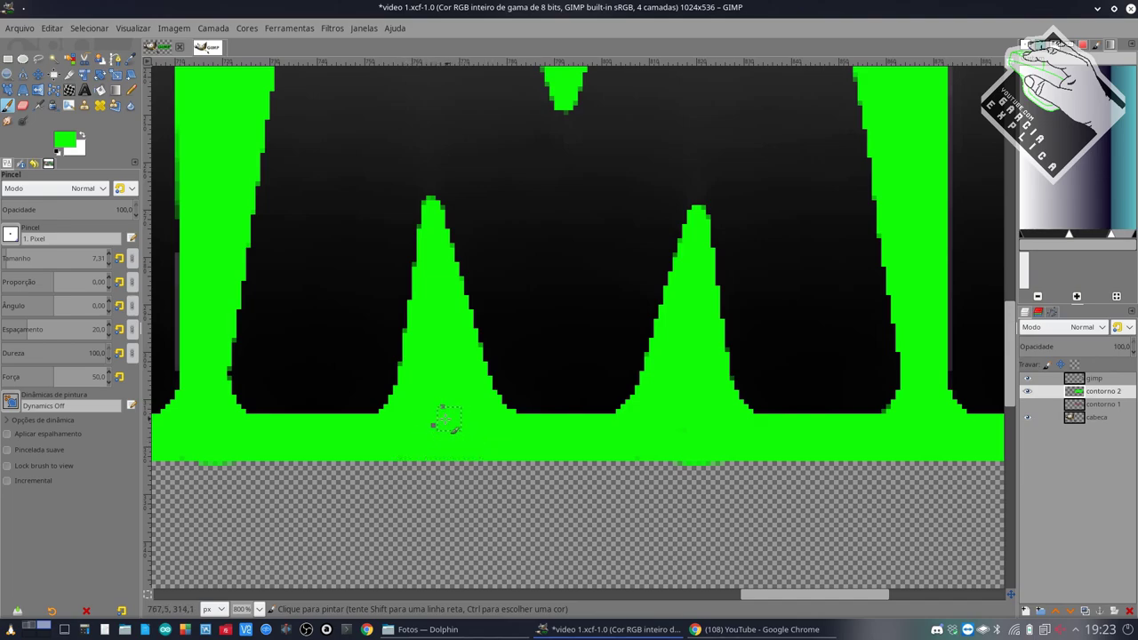
Step: Compare the outlines, leaving green contorno 2 visible and red contorno 1 hidden
click(1027, 391)
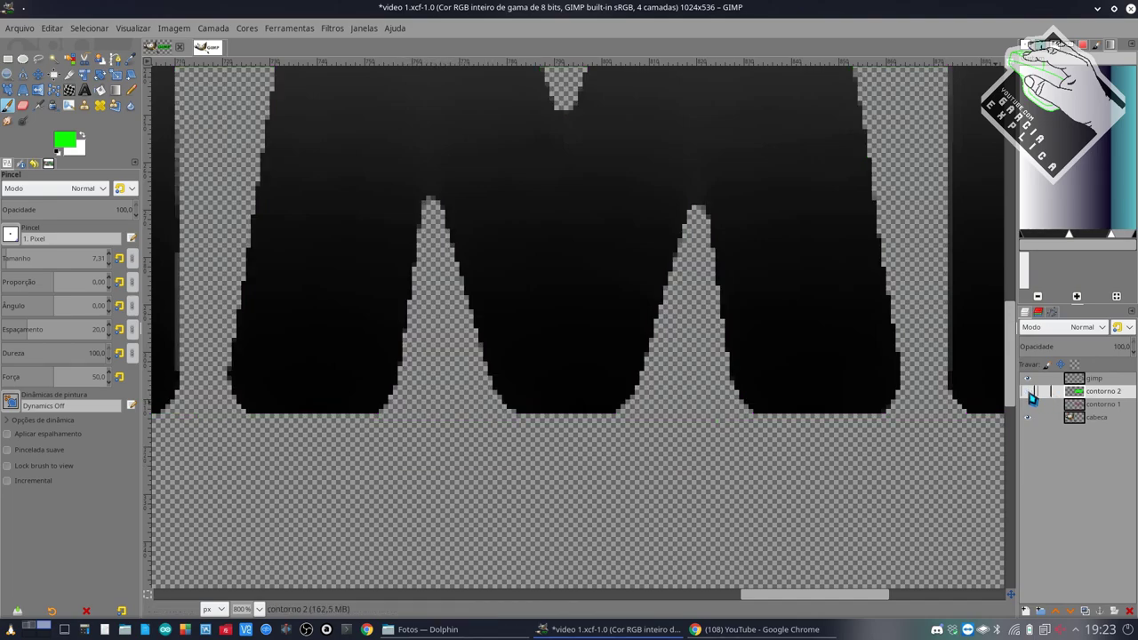
click(1028, 404)
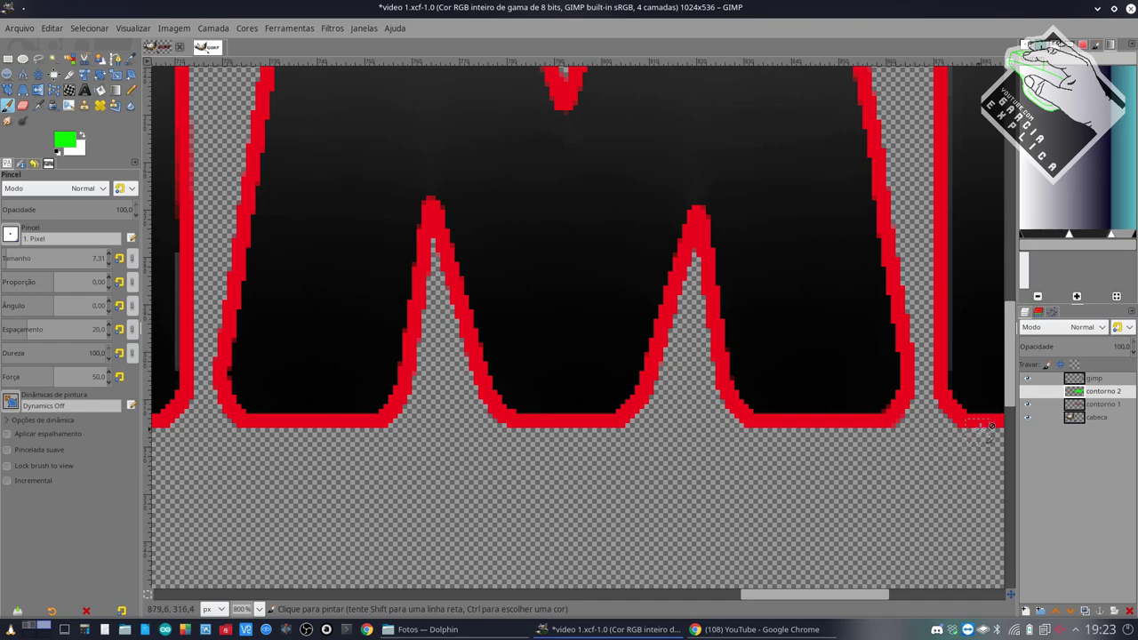
click(1027, 405)
click(1028, 391)
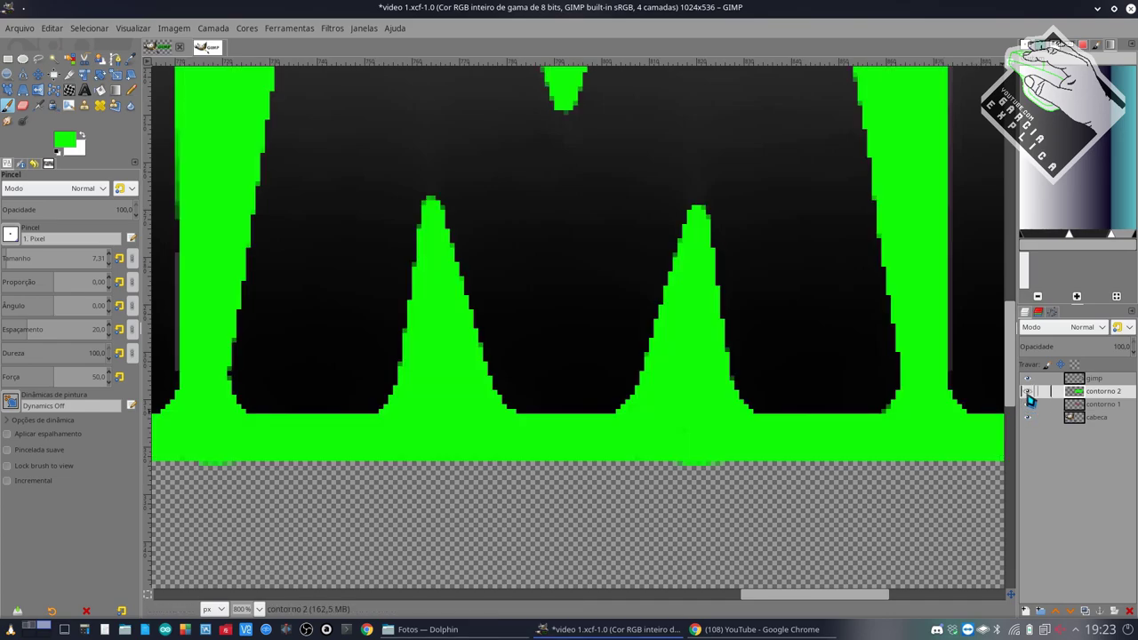
Step: Move contorno 1 above contorno 2 and zoom out to view the whole logo
drag(1092, 405, 1092, 391)
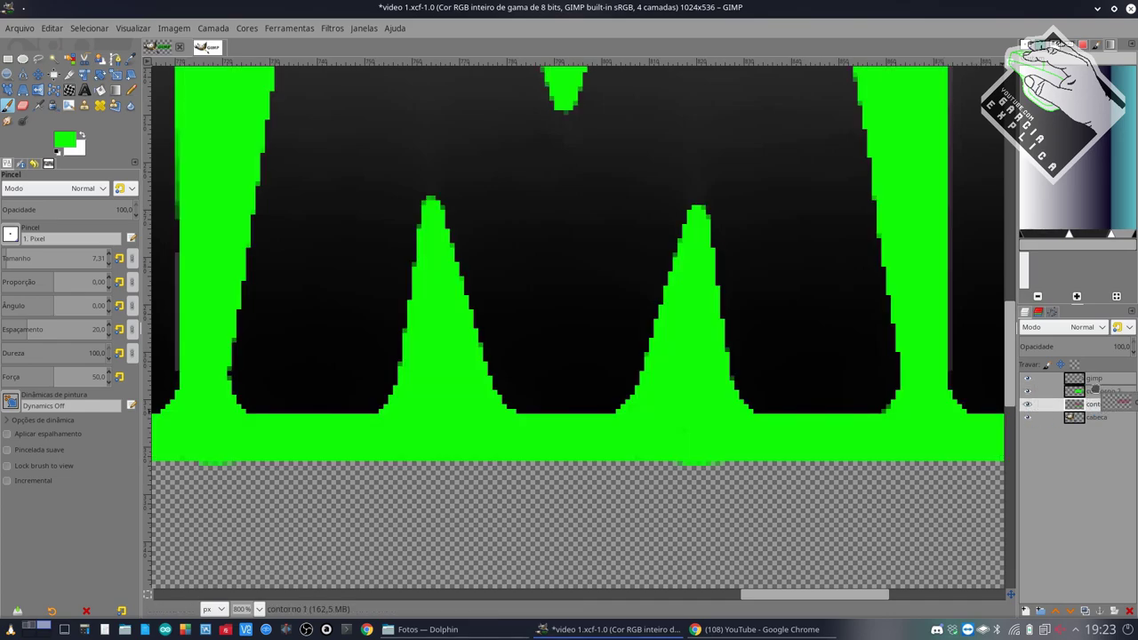
scroll(834, 427, down, 2)
scroll(836, 408, down, 1)
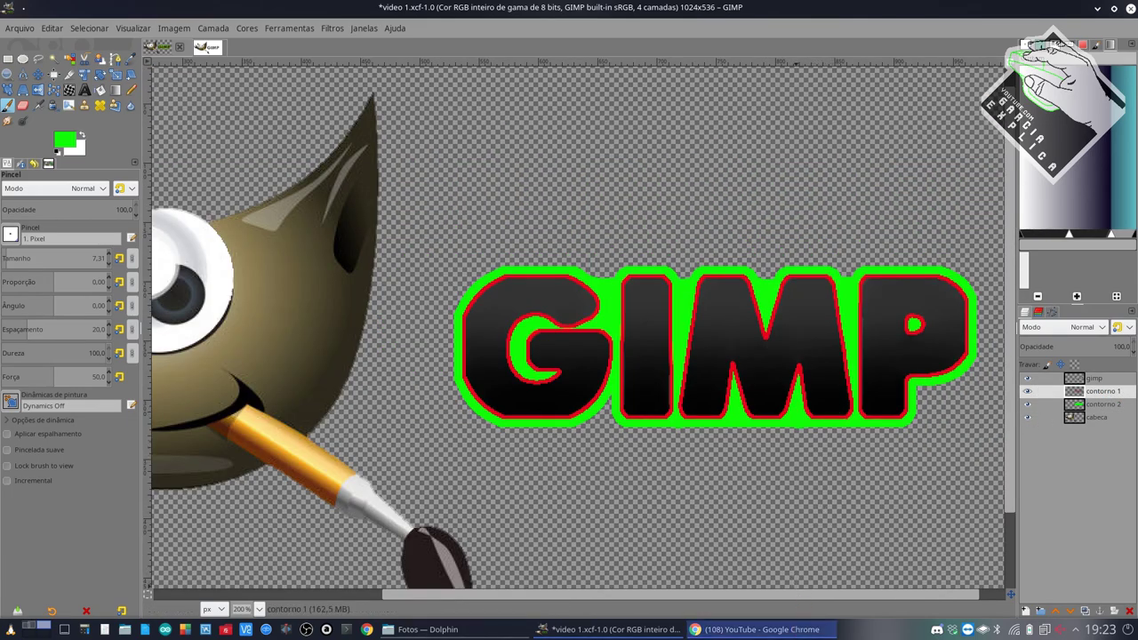
scroll(787, 449, left, 3)
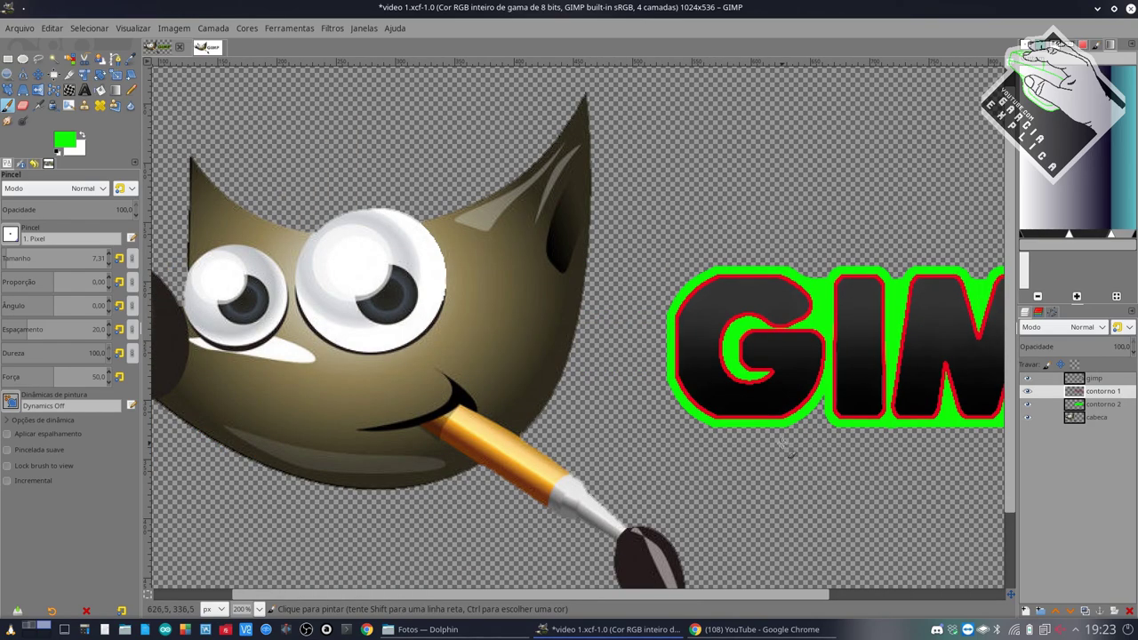
scroll(787, 448, right, 3)
scroll(827, 434, right, 2)
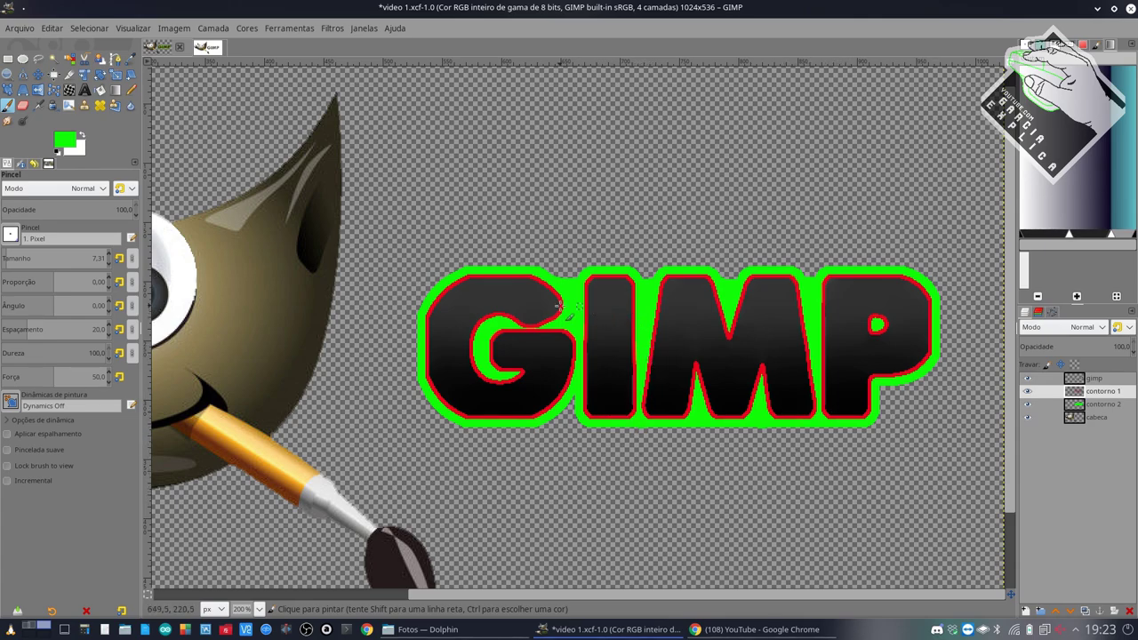
scroll(563, 295, up, 2)
scroll(564, 294, up, 1)
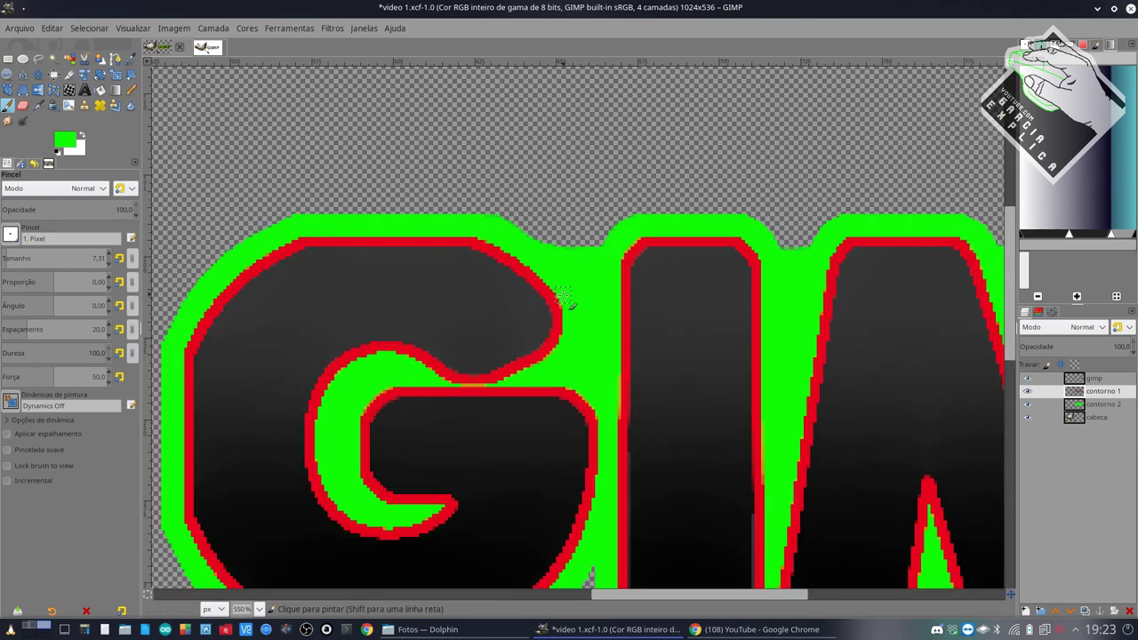
scroll(565, 294, down, 1)
scroll(568, 294, down, 3)
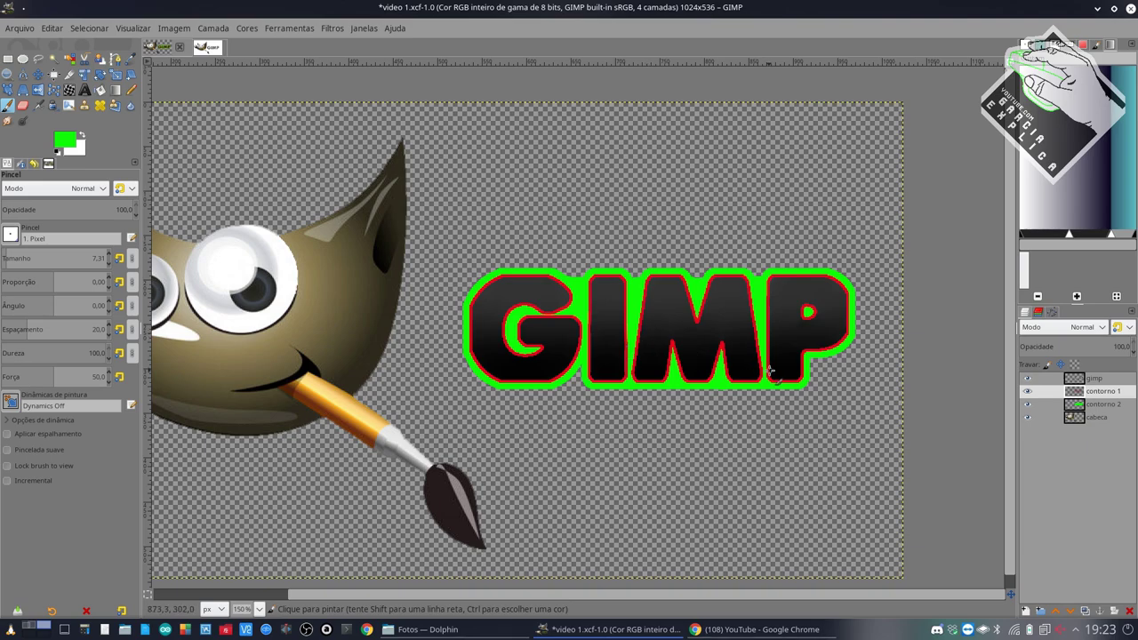
scroll(769, 369, down, 3)
scroll(769, 370, up, 1)
scroll(766, 369, down, 1)
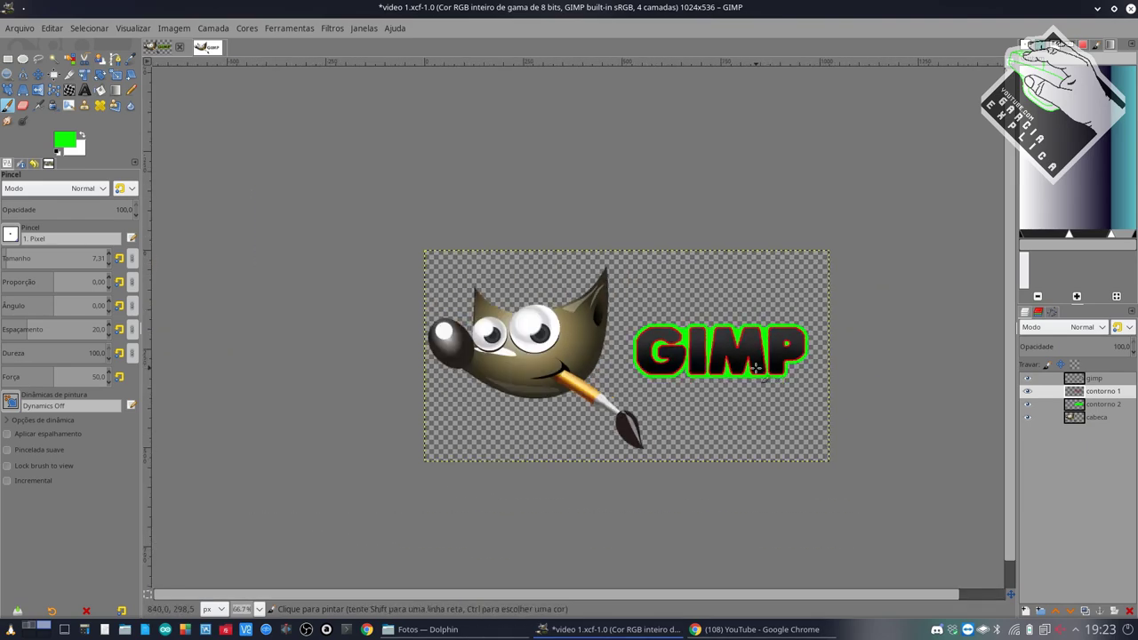
scroll(730, 367, up, 1)
scroll(730, 366, up, 1)
scroll(727, 362, down, 2)
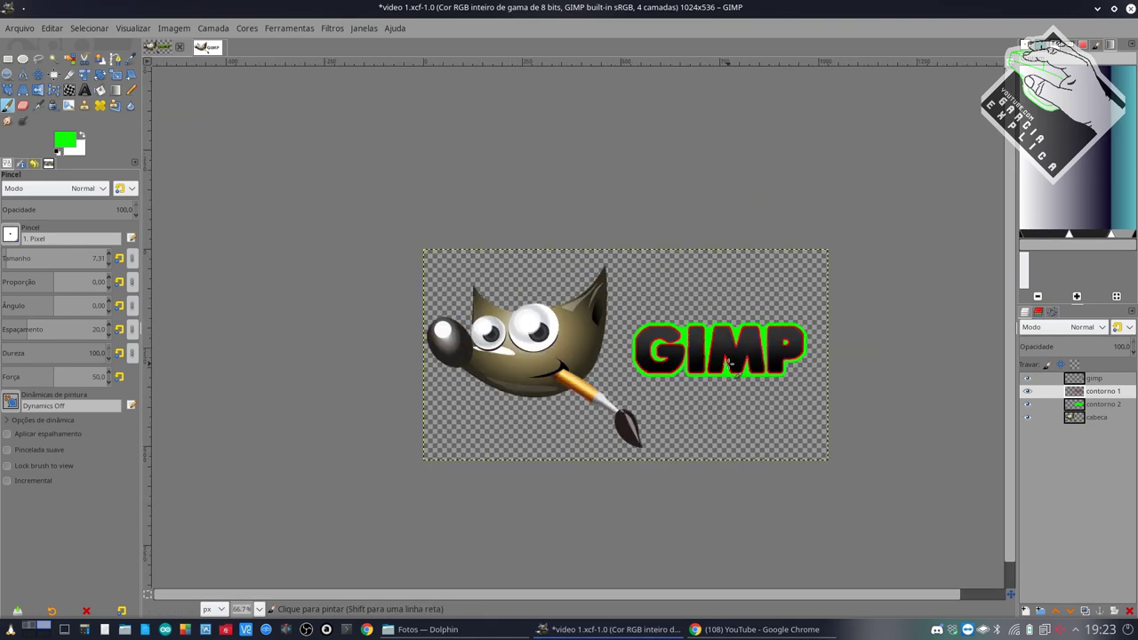
scroll(727, 362, up, 1)
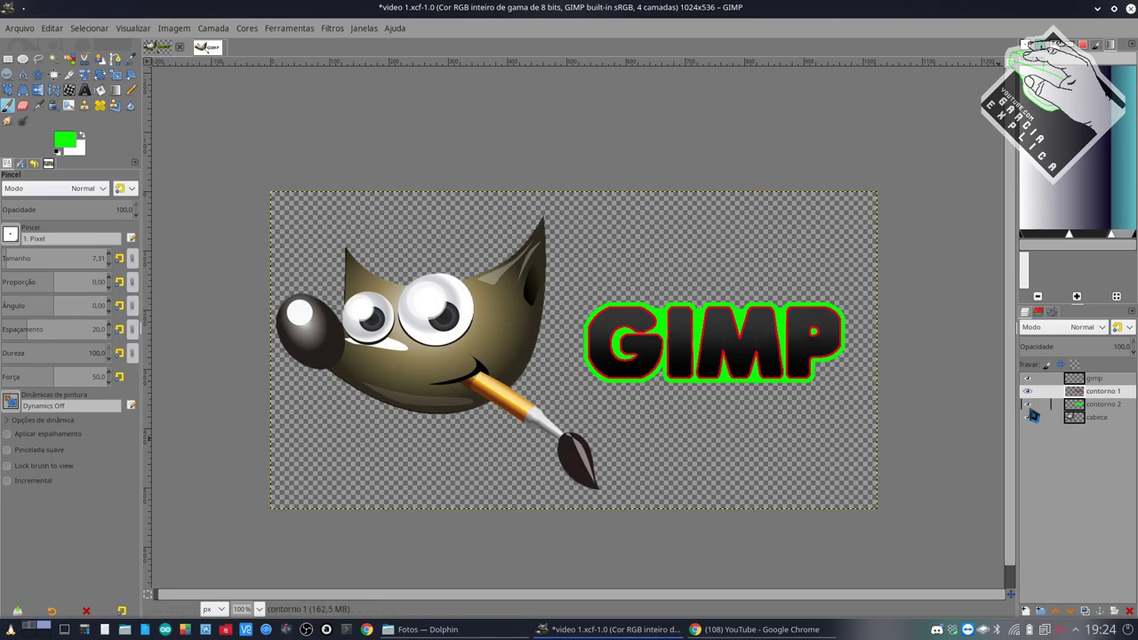
Step: Toggle the red and green outline layers to compare, leaving both shown
click(1028, 391)
click(1028, 405)
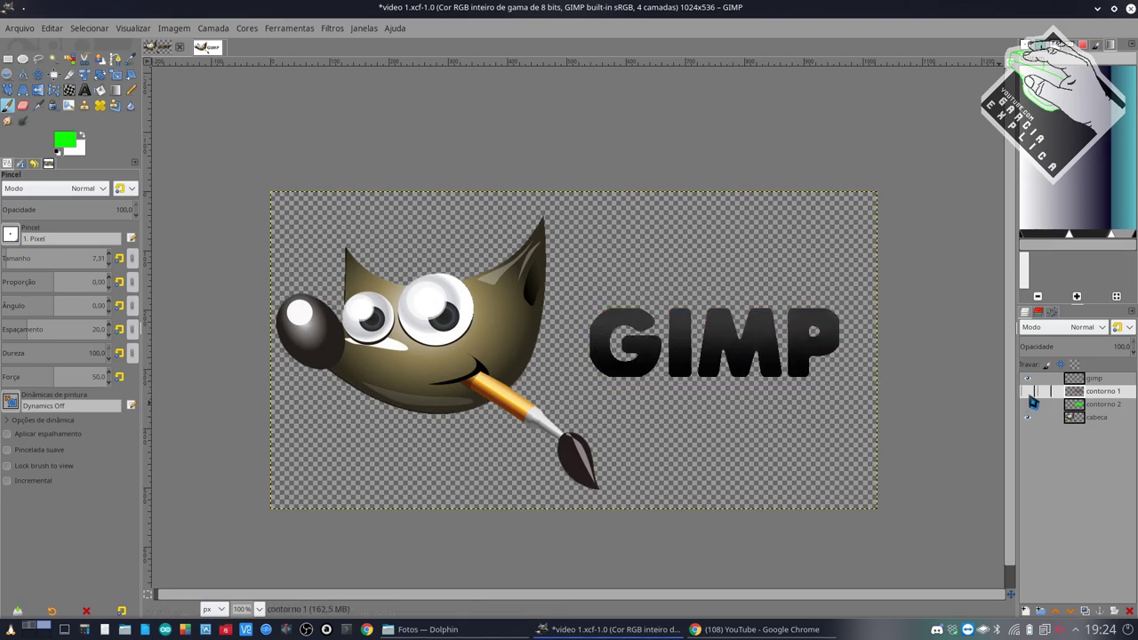
drag(1028, 391, 1031, 405)
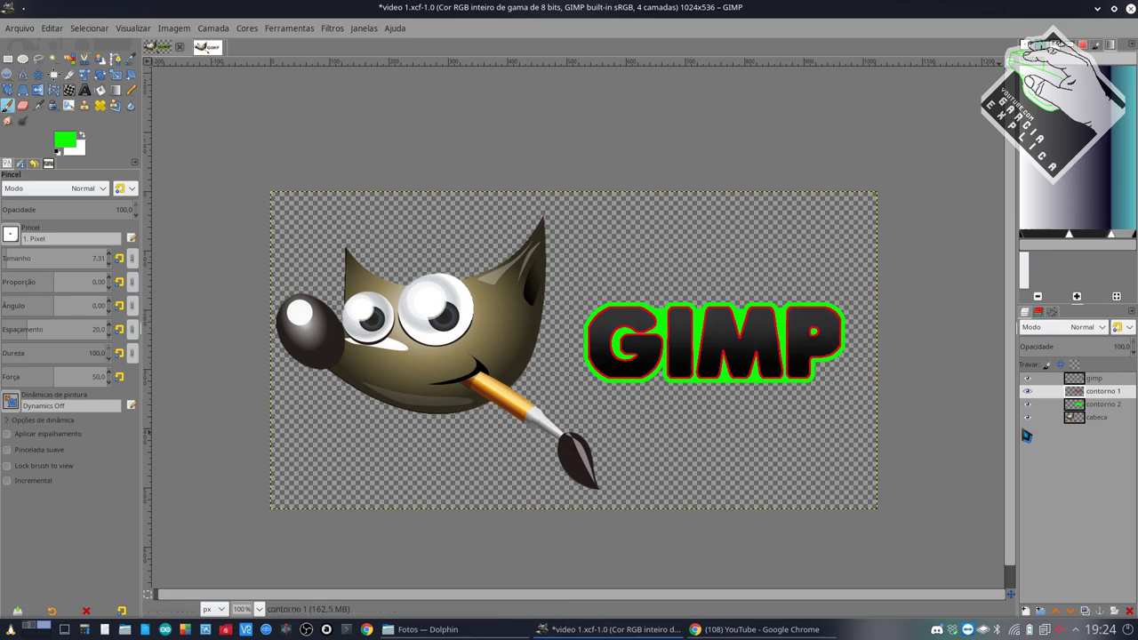
click(1031, 404)
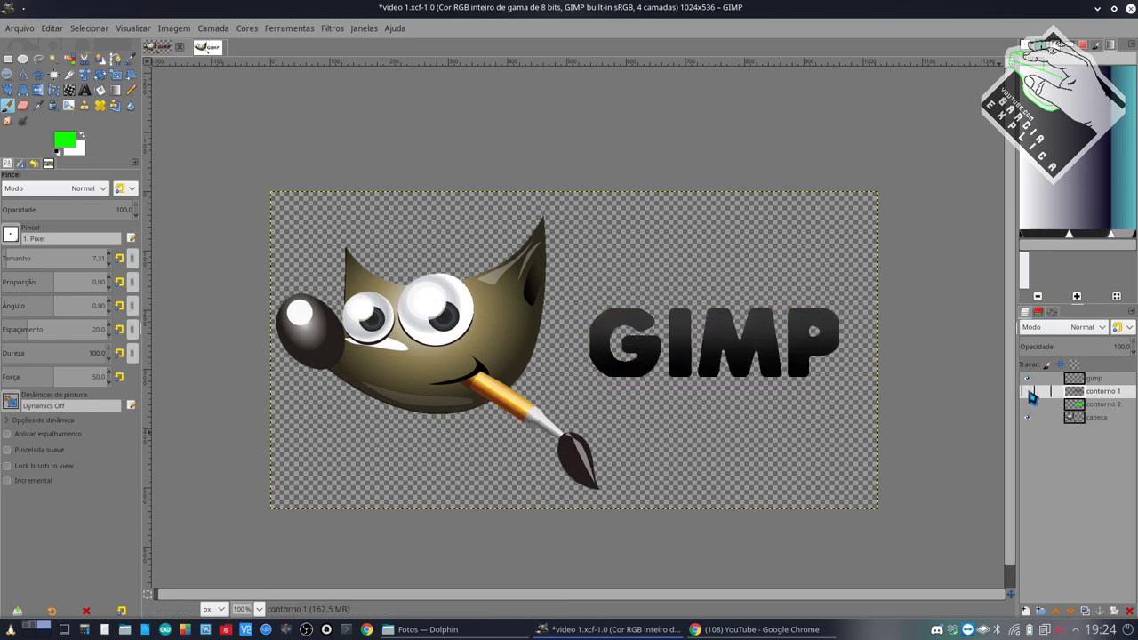
click(1029, 404)
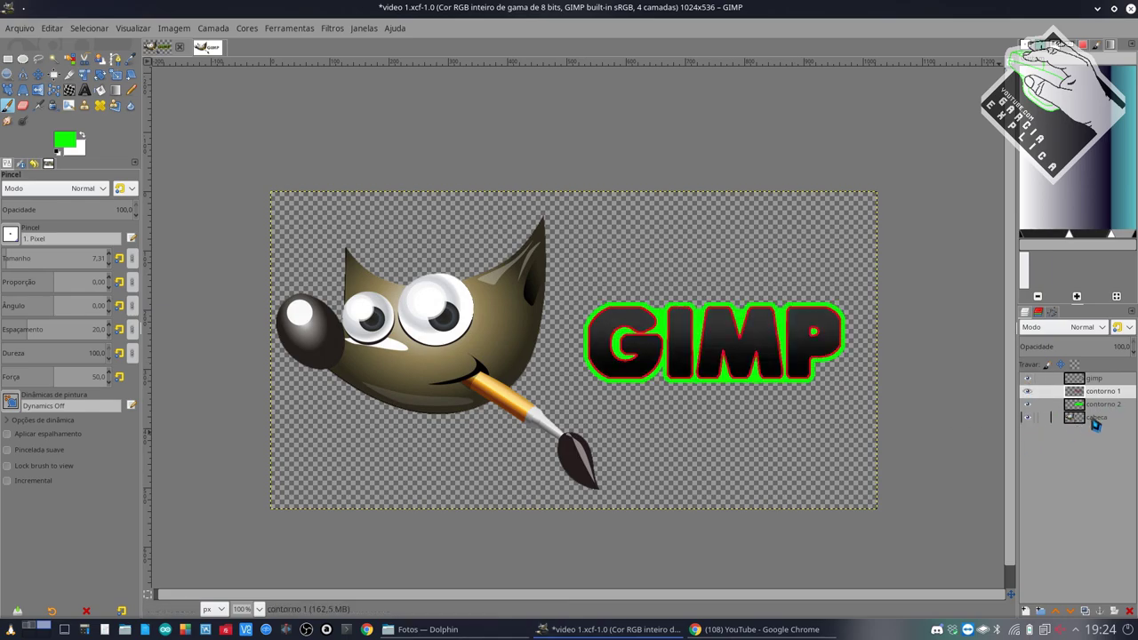
Step: Turn the cabeca layer's alpha into a selection of Wilber's head
right_click(1095, 417)
click(1028, 434)
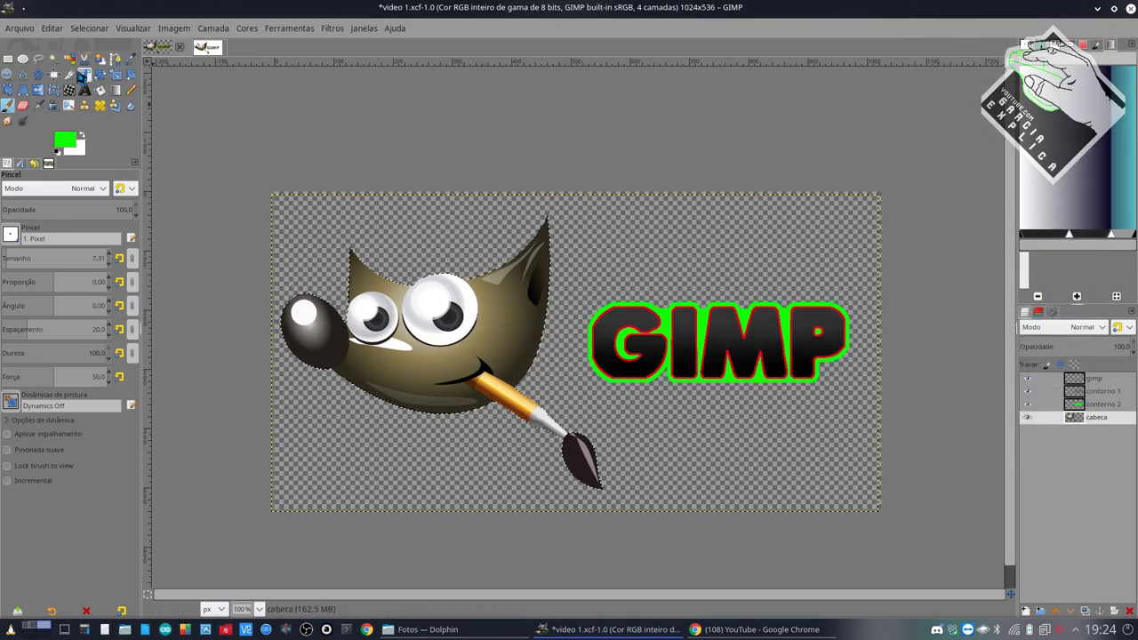
click(51, 27)
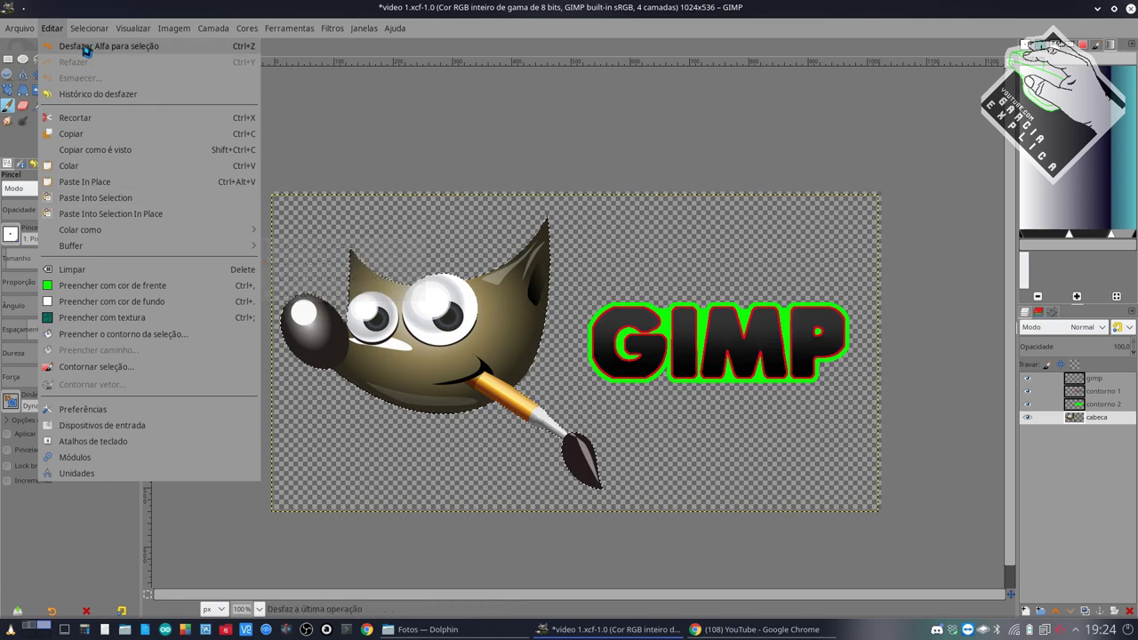
Step: Grow Wilber's head selection slightly, try a green fill on cabeca, then undo it
click(133, 214)
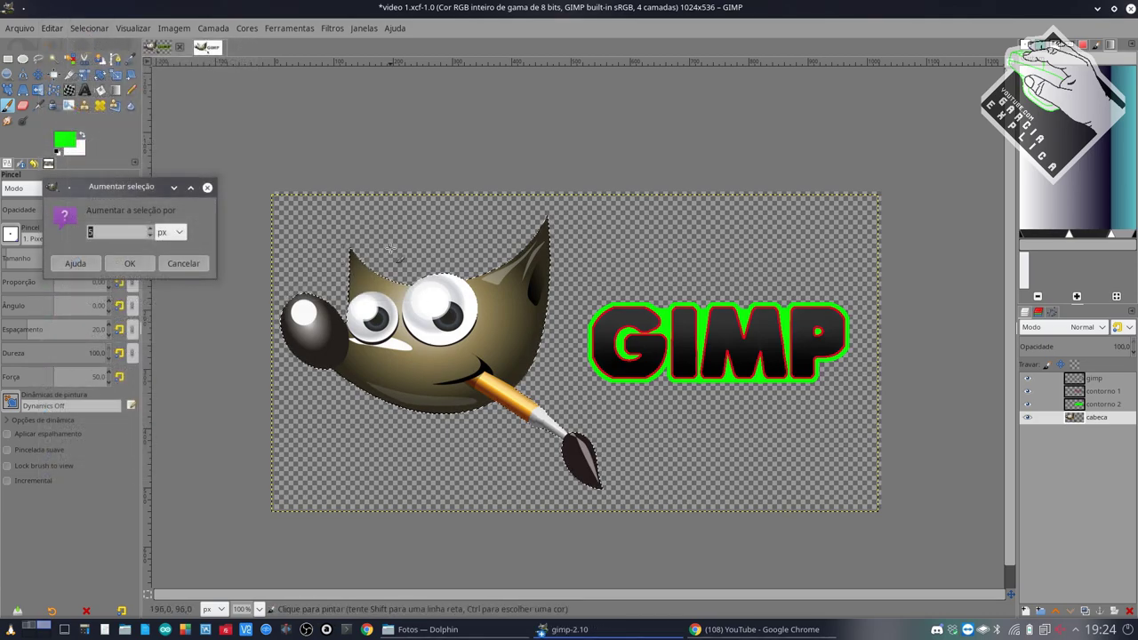
key(Return)
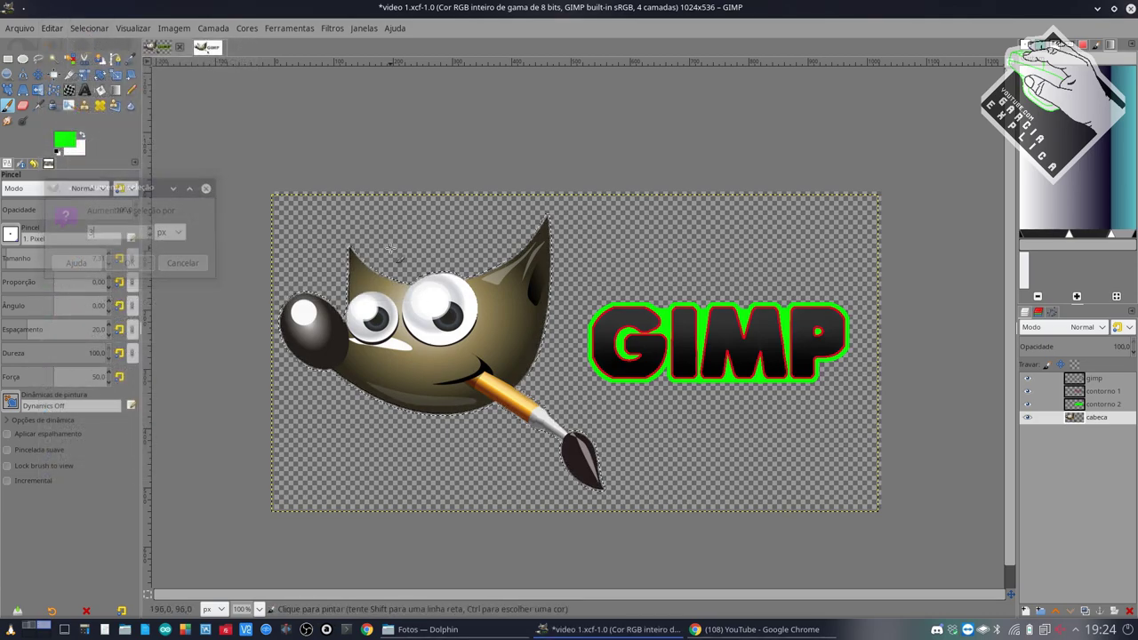
scroll(350, 257, up, 3)
scroll(349, 257, up, 2)
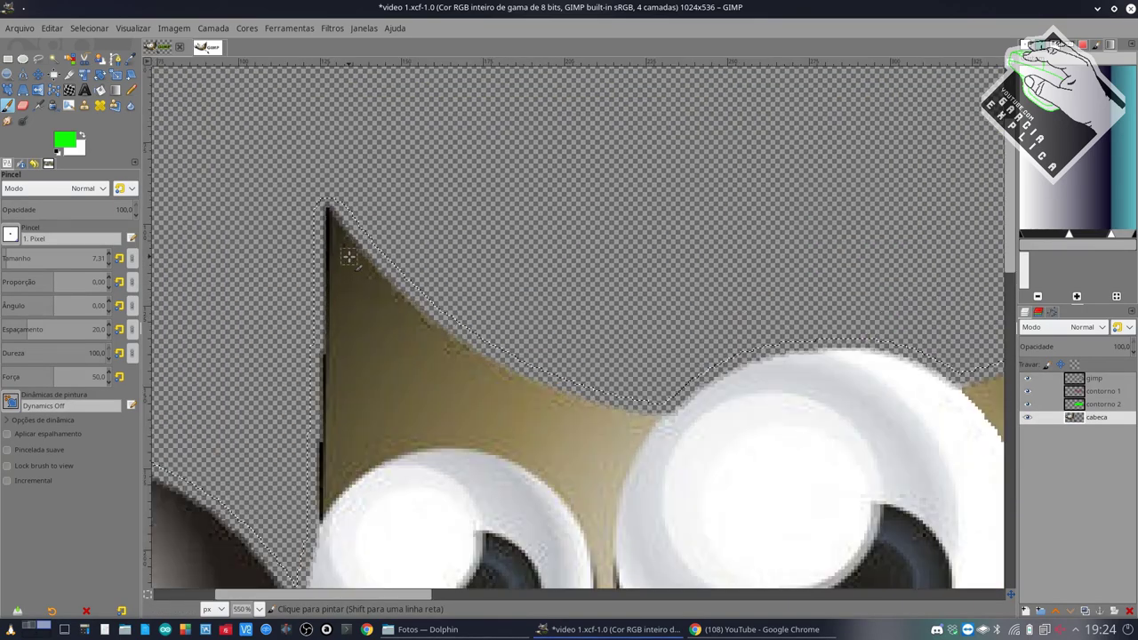
scroll(343, 255, down, 1)
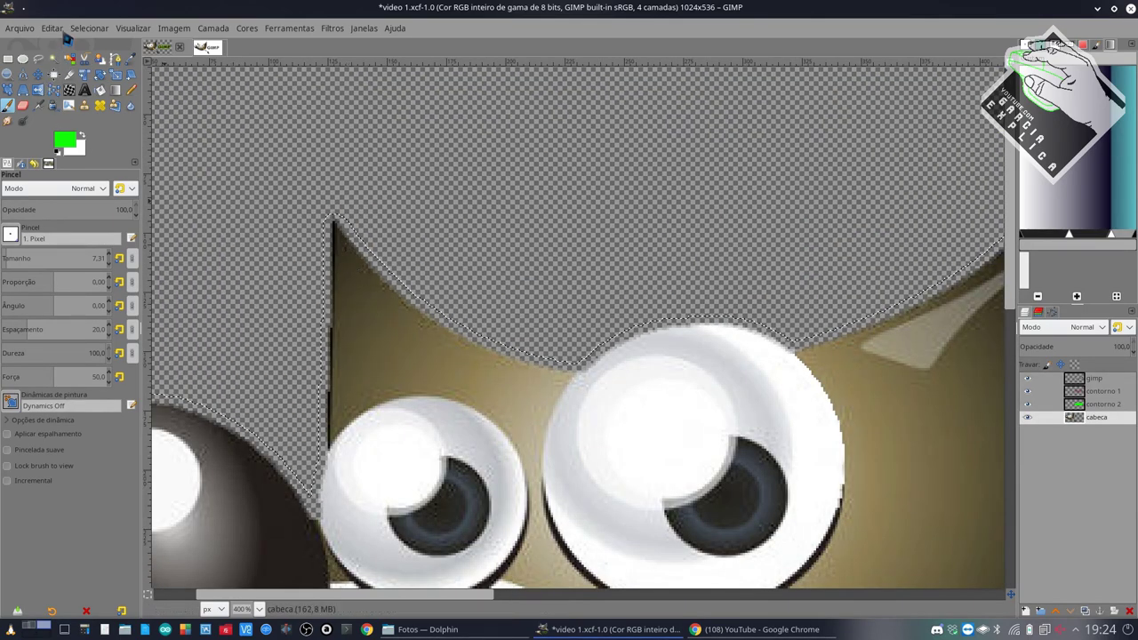
click(51, 28)
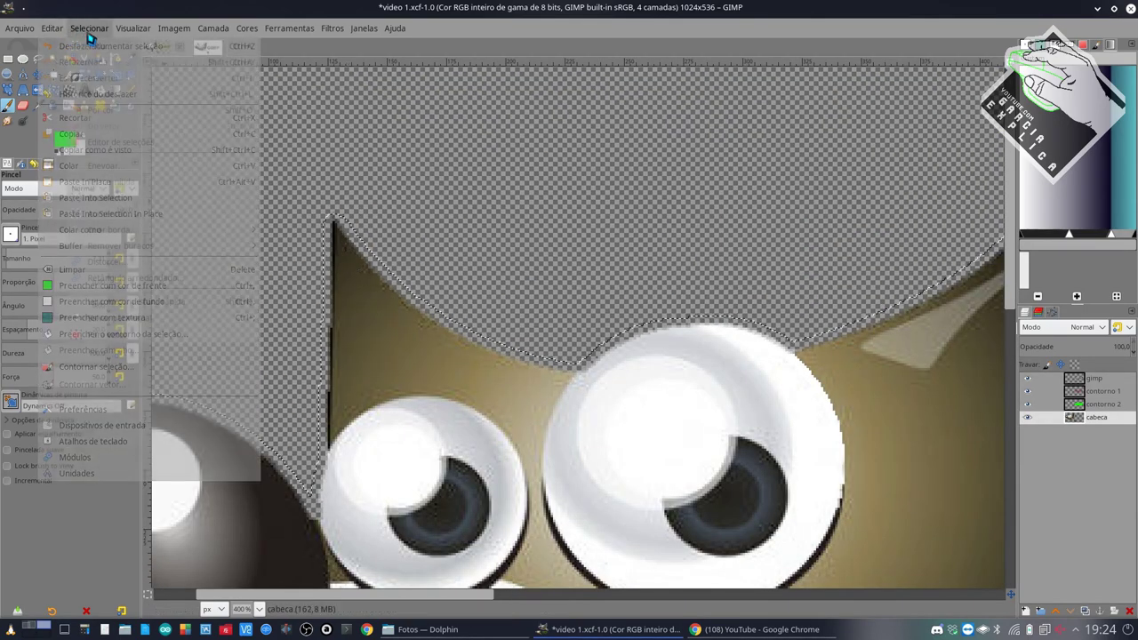
click(84, 285)
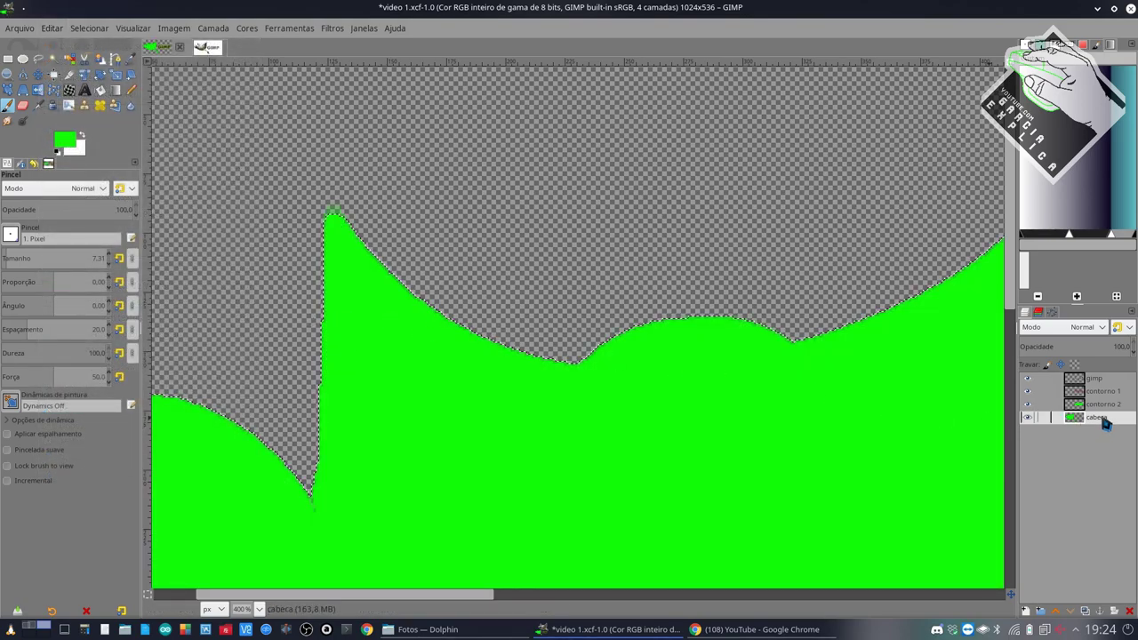
key(ctrl+z)
Step: Fill the grown selection green on a new Camada layer placed beneath cabeca
click(1040, 612)
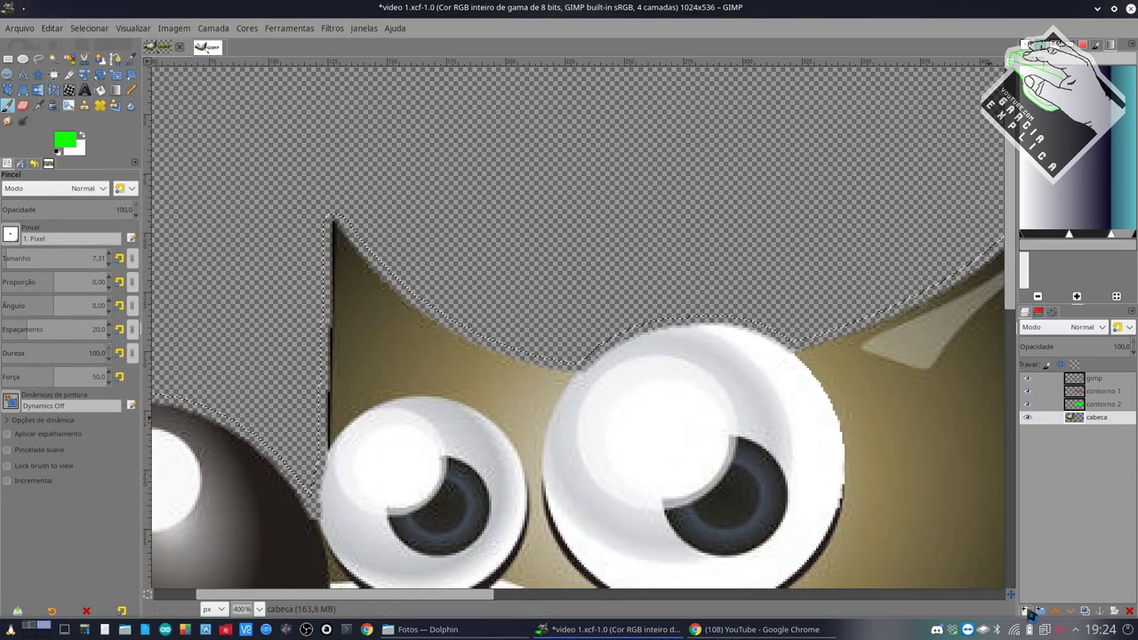
key(Return)
click(51, 27)
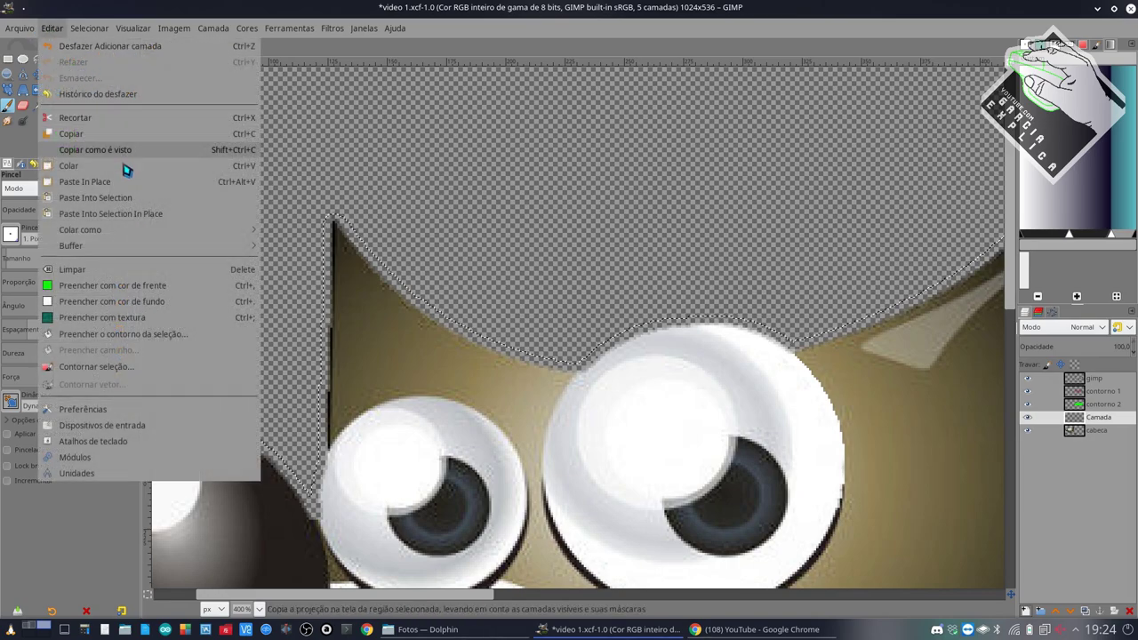
click(84, 285)
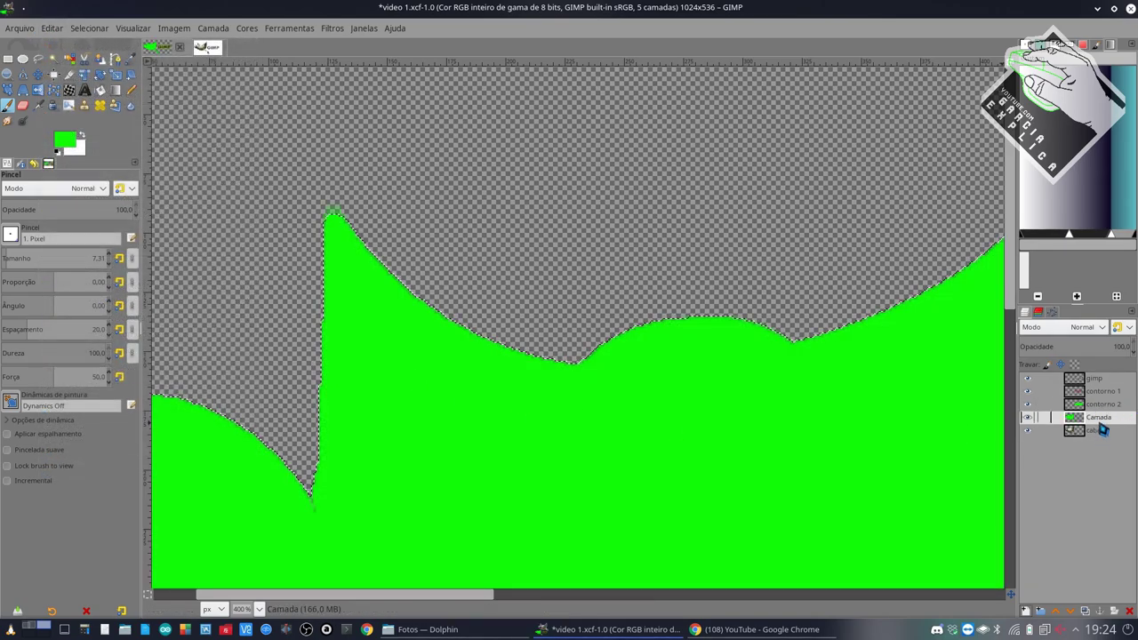
drag(1099, 417, 1098, 437)
key(2)
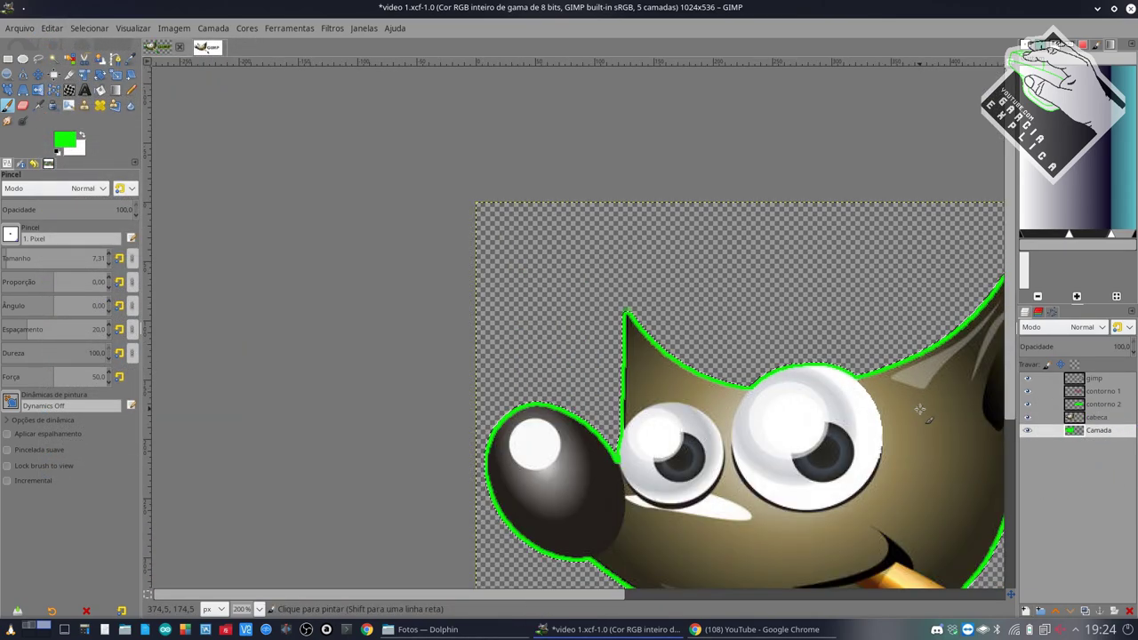
scroll(916, 407, right, 3)
Step: Pan the canvas to show Wilber and bring up the Filters > Blur menu
scroll(905, 396, down, 2)
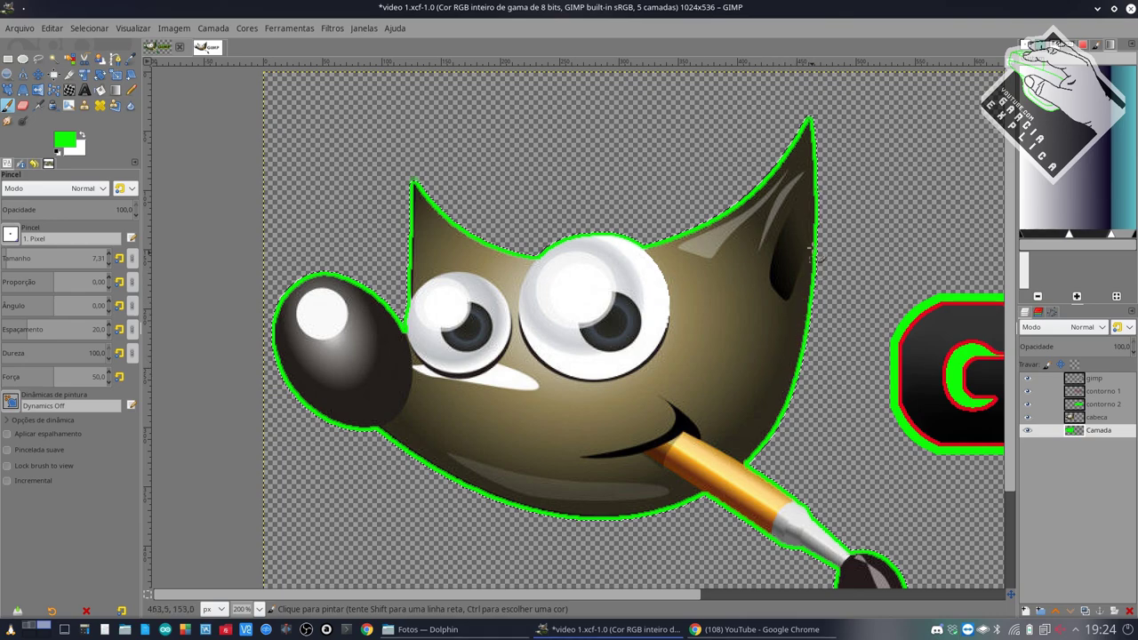
click(332, 28)
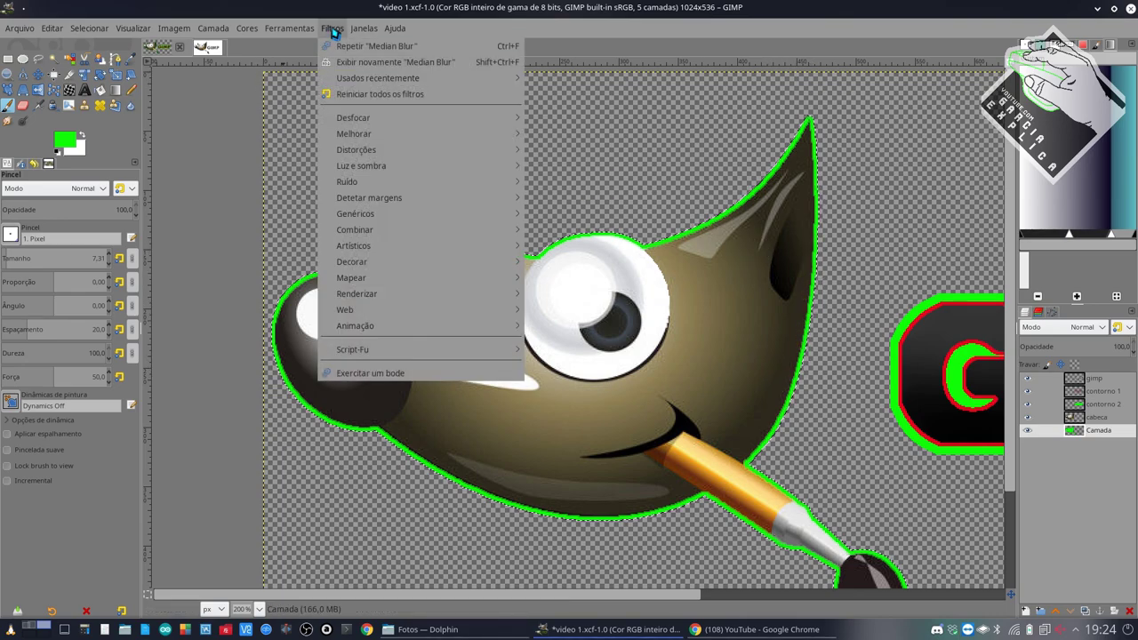
mouse_move(373, 117)
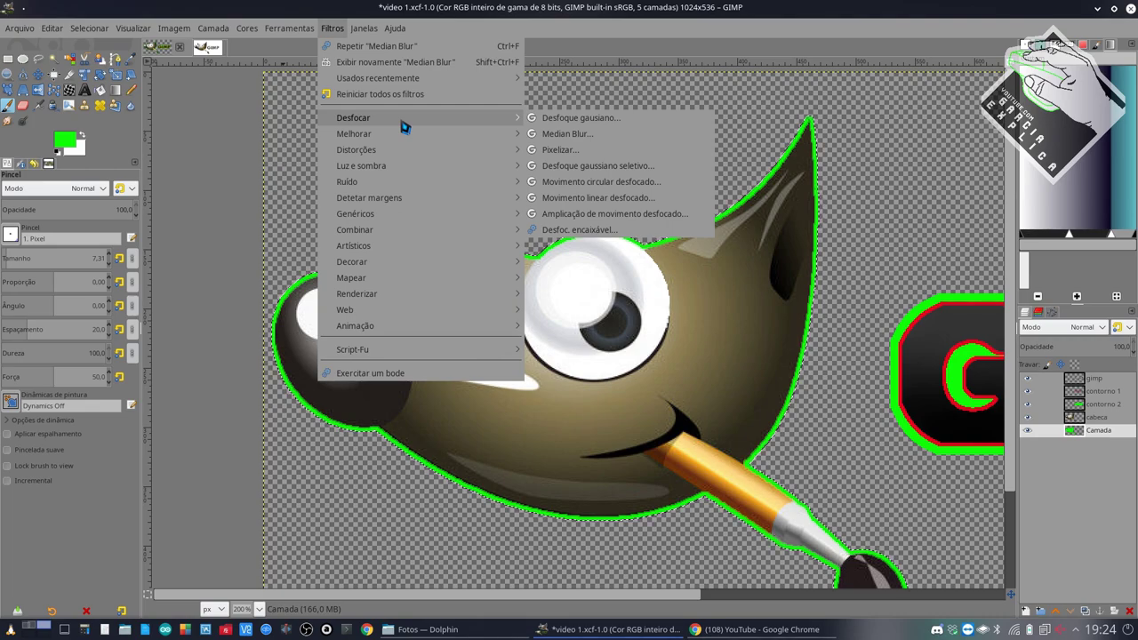
Step: Open Gaussian Blur on the Camada outline layer and raise its size to about 26.35
click(582, 121)
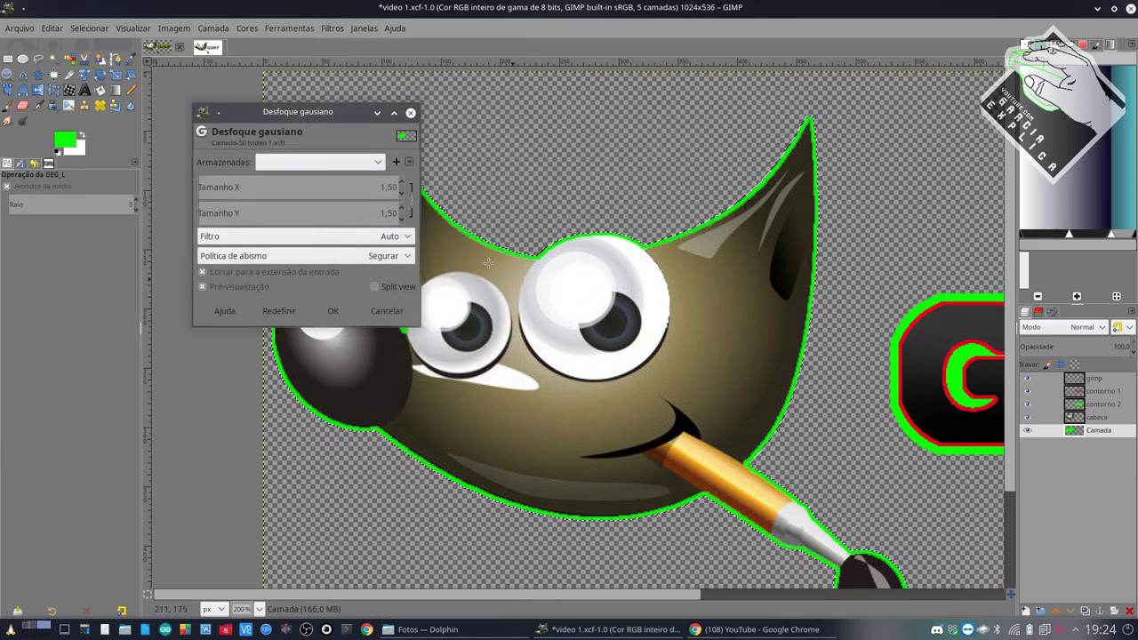
drag(342, 124, 345, 121)
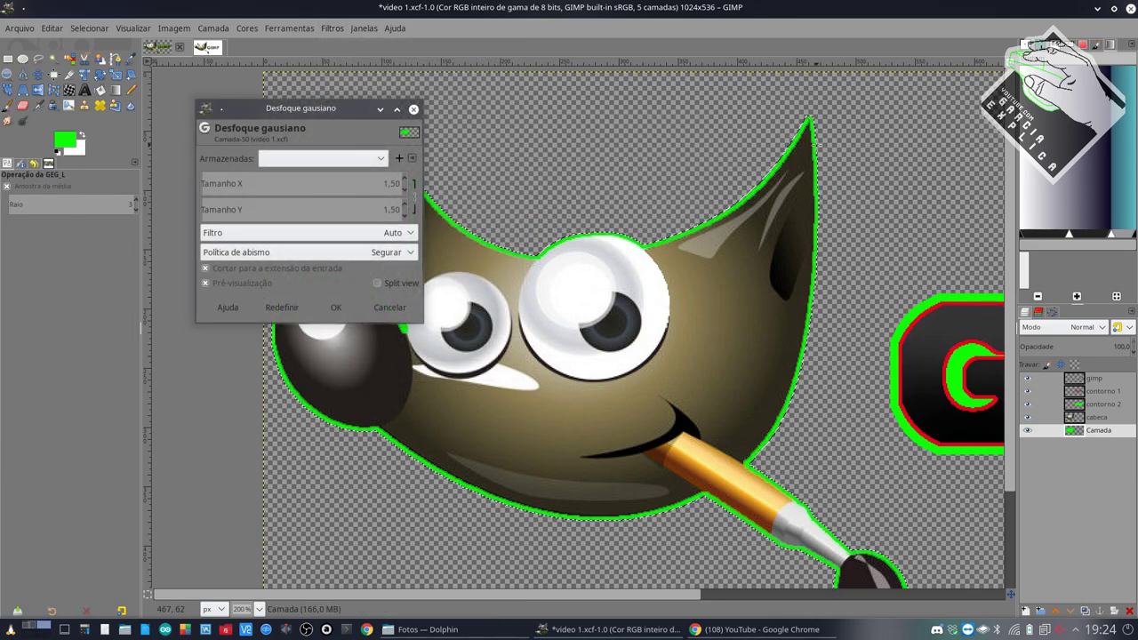
scroll(798, 158, up, 5)
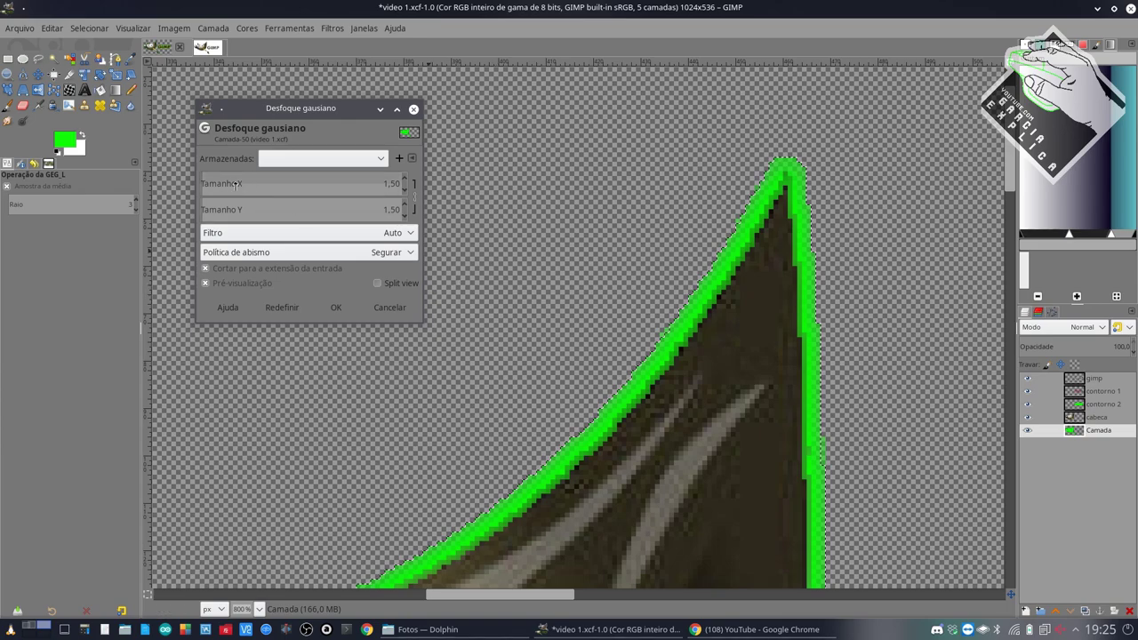
drag(207, 176, 245, 177)
scroll(462, 409, down, 5)
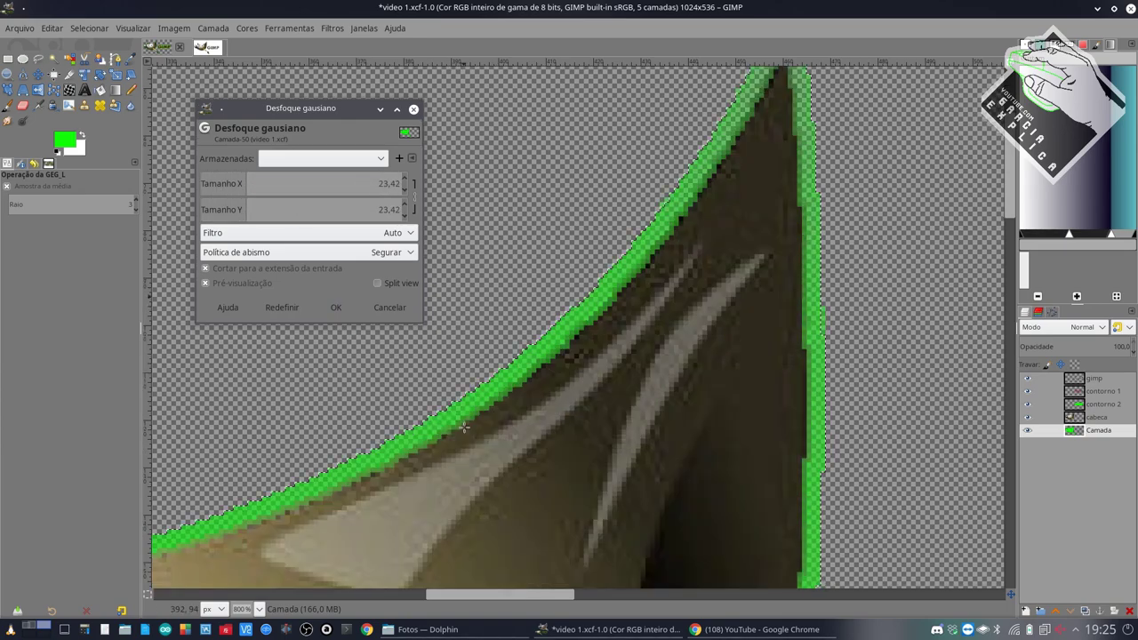
scroll(462, 409, down, 5)
scroll(463, 409, down, 5)
scroll(462, 409, down, 5)
scroll(462, 405, up, 3)
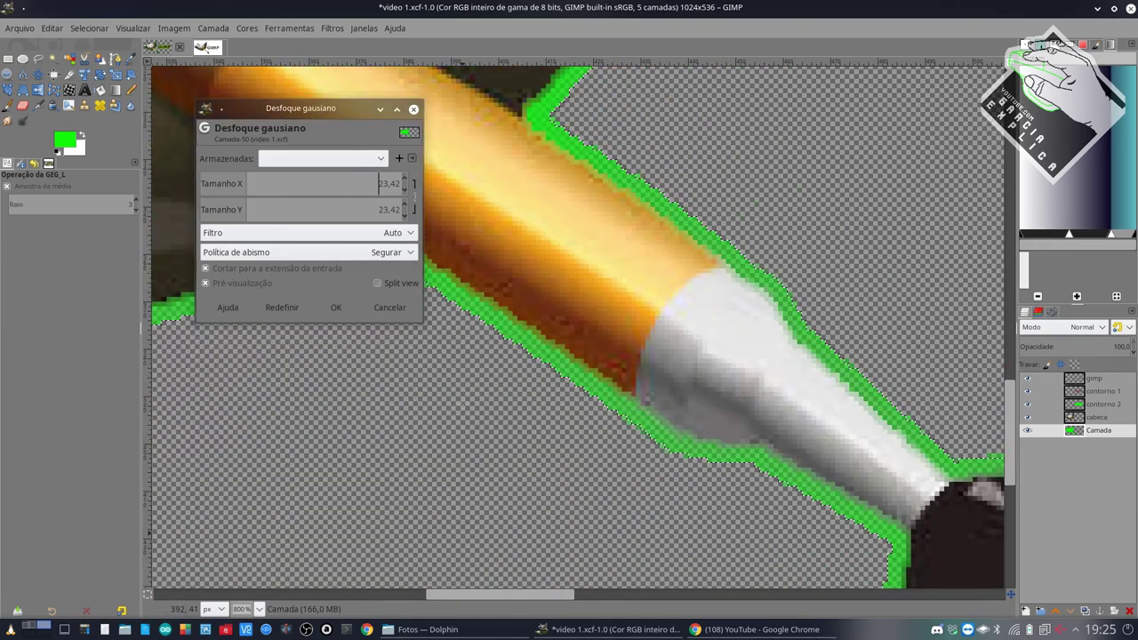
scroll(462, 404, up, 3)
drag(248, 180, 250, 180)
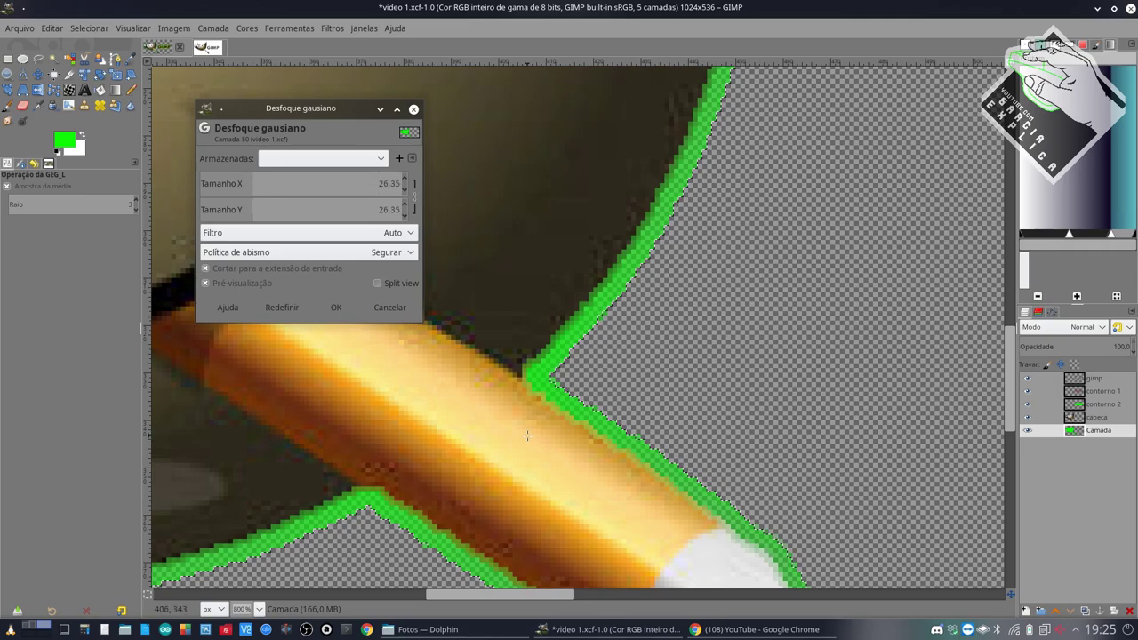
Step: Pan and zoom around Wilber to inspect the blurred green outline preview
scroll(524, 435, left, 5)
scroll(525, 431, down, 3)
scroll(520, 425, down, 3)
scroll(520, 425, left, 2)
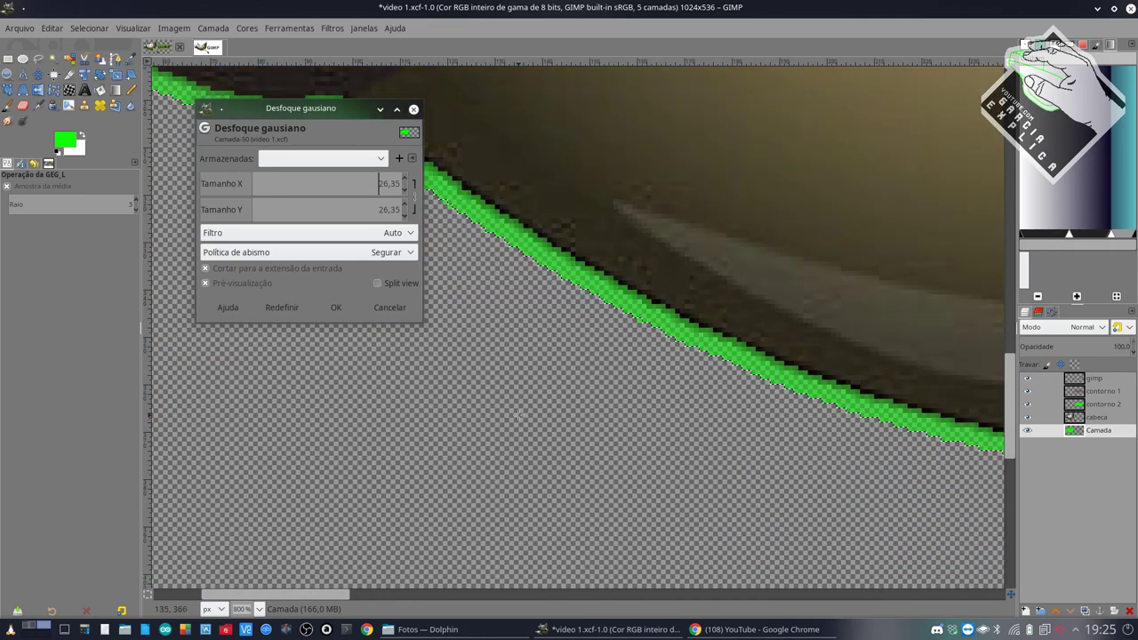
scroll(520, 418, left, 2)
scroll(520, 404, left, 2)
scroll(520, 391, left, 2)
scroll(520, 391, down, 3)
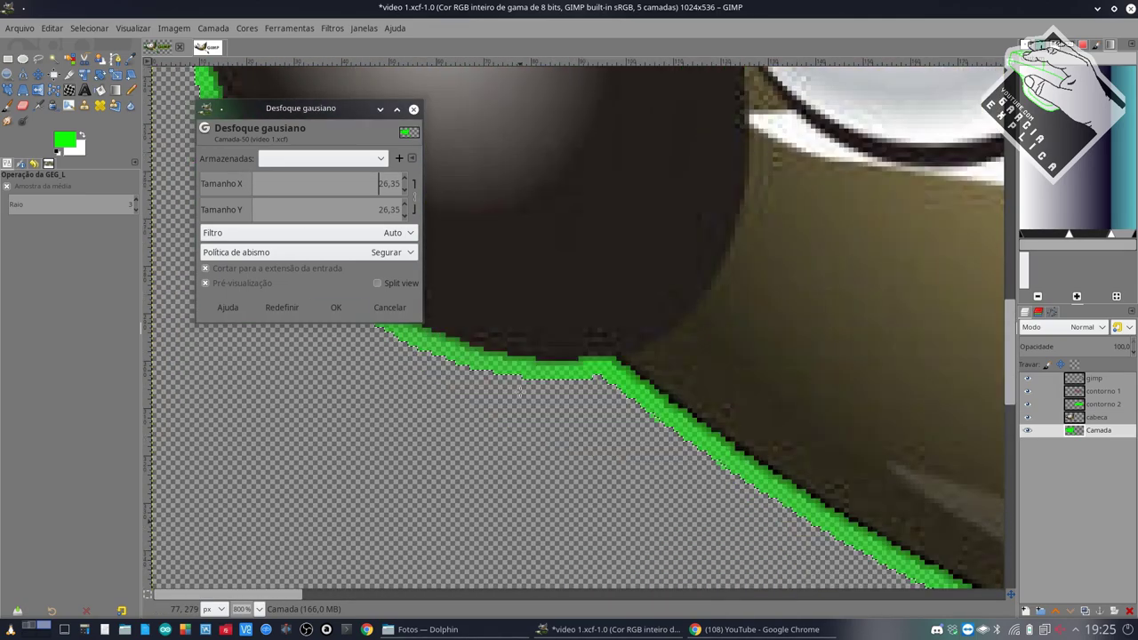
scroll(521, 391, up, 5)
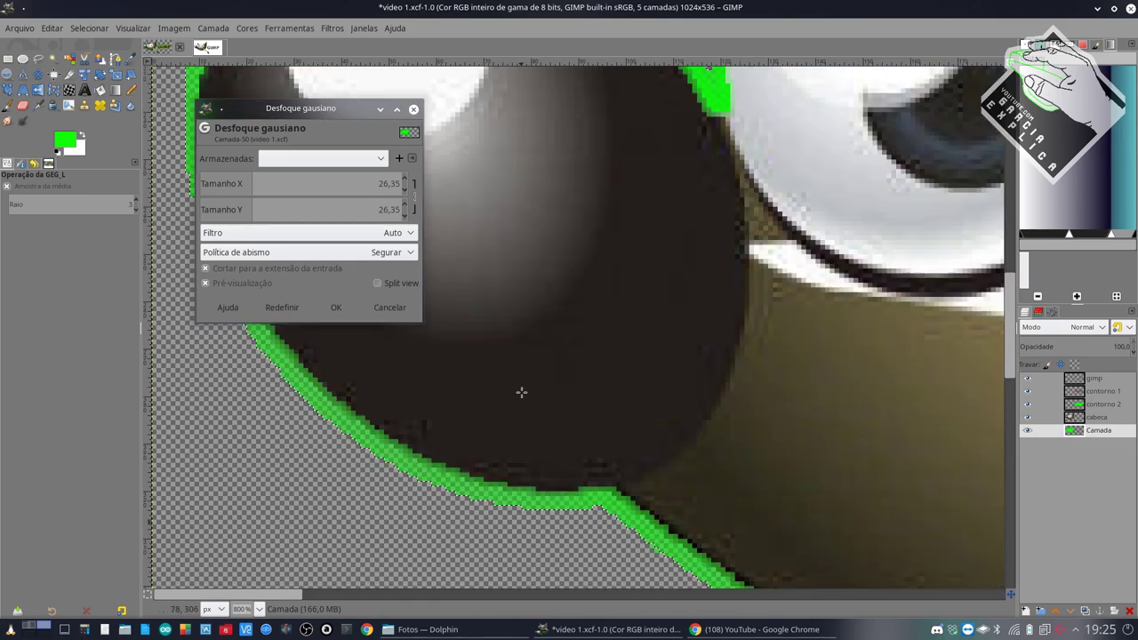
scroll(521, 391, up, 5)
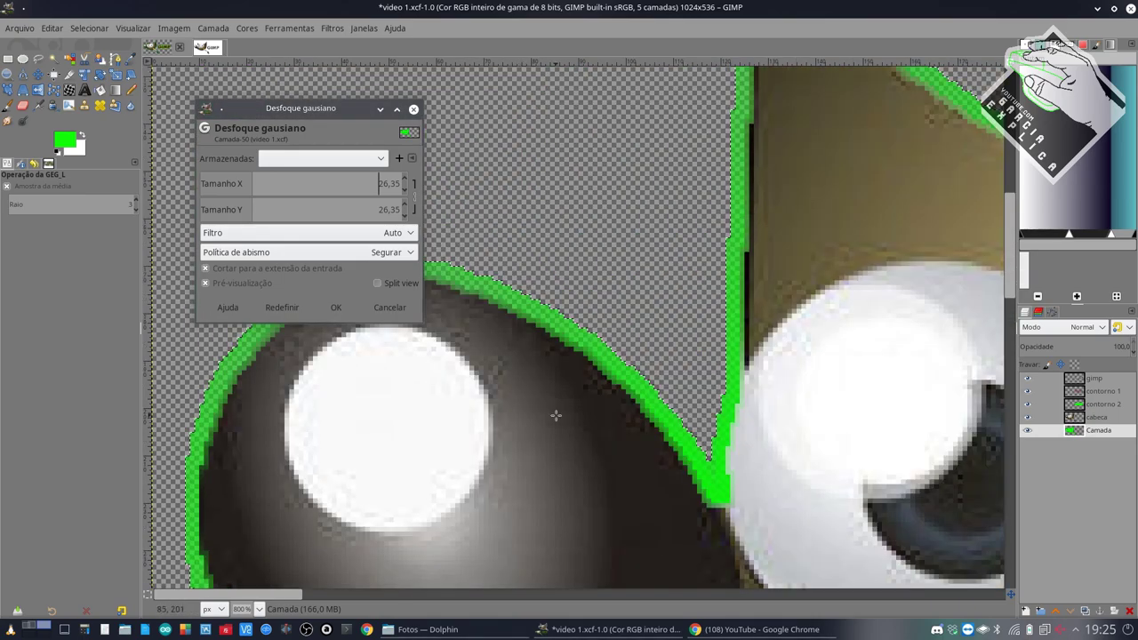
scroll(574, 388, up, 3)
scroll(578, 378, up, 3)
scroll(578, 377, right, 4)
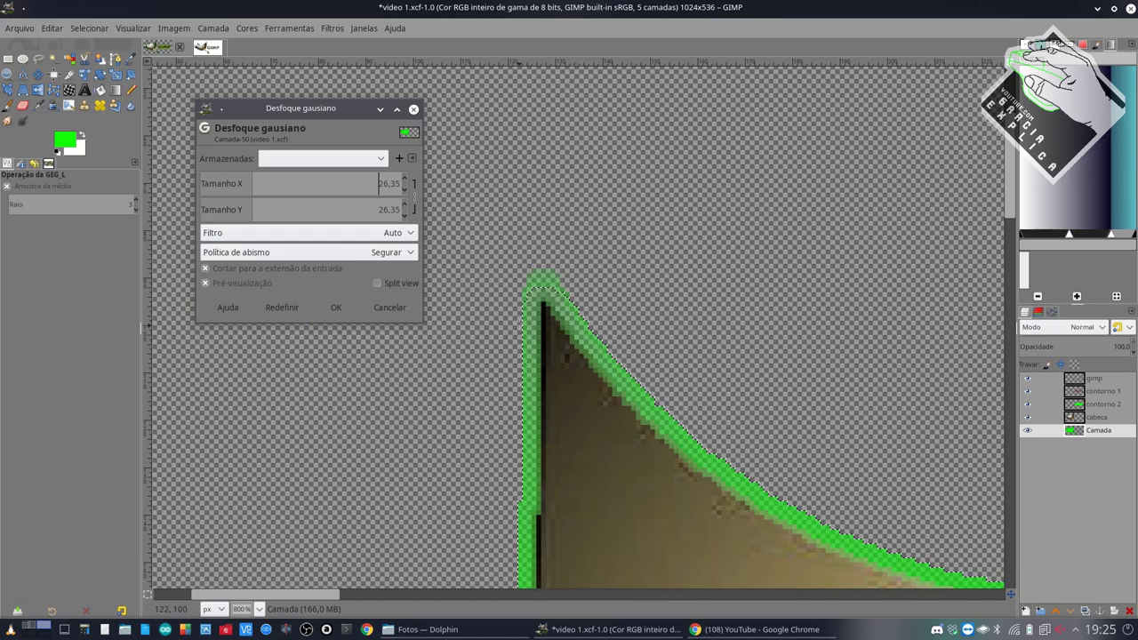
ctrl+scroll(541, 295, up, 4)
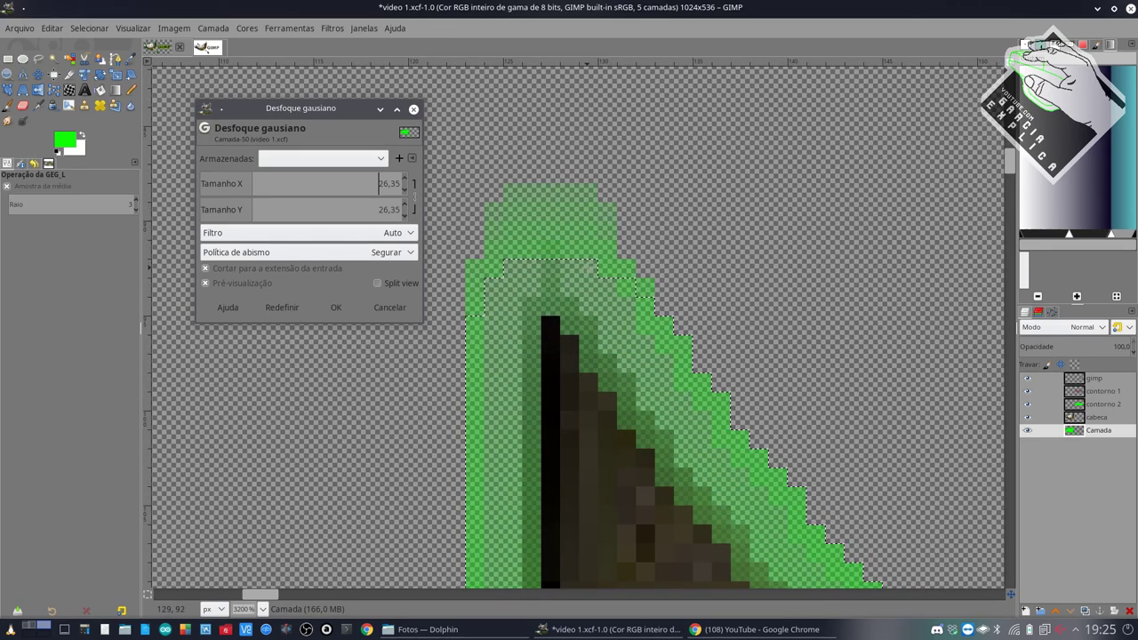
ctrl+scroll(589, 266, down, 2)
ctrl+scroll(622, 293, down, 2)
ctrl+scroll(649, 320, down, 1)
ctrl+scroll(663, 328, down, 1)
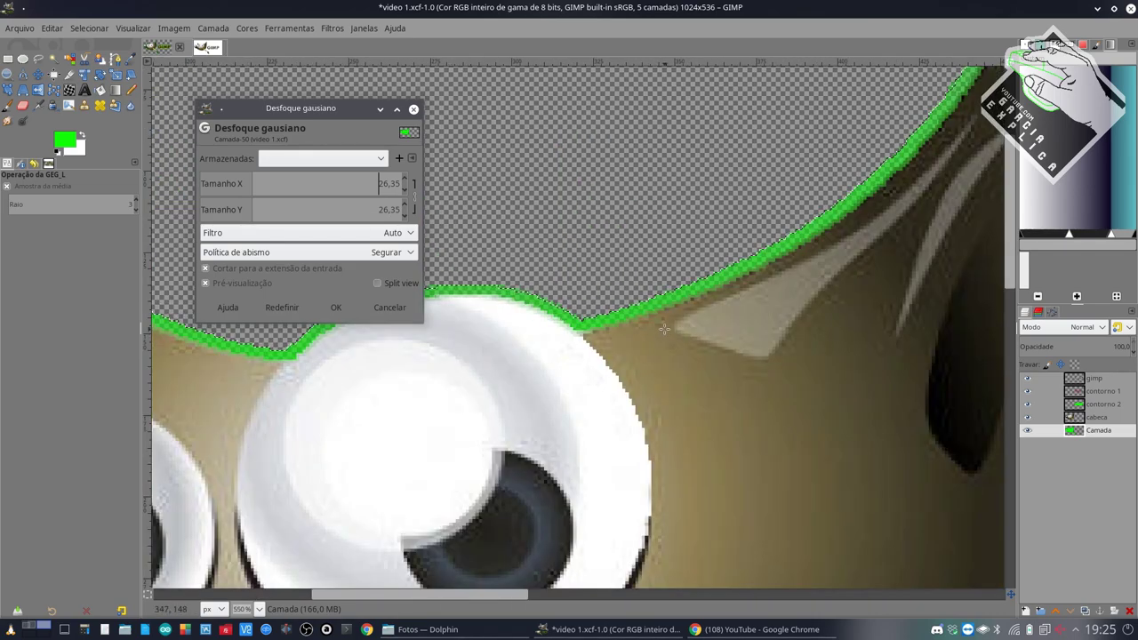
scroll(664, 329, up, 3)
scroll(622, 311, right, 3)
scroll(578, 303, up, 1)
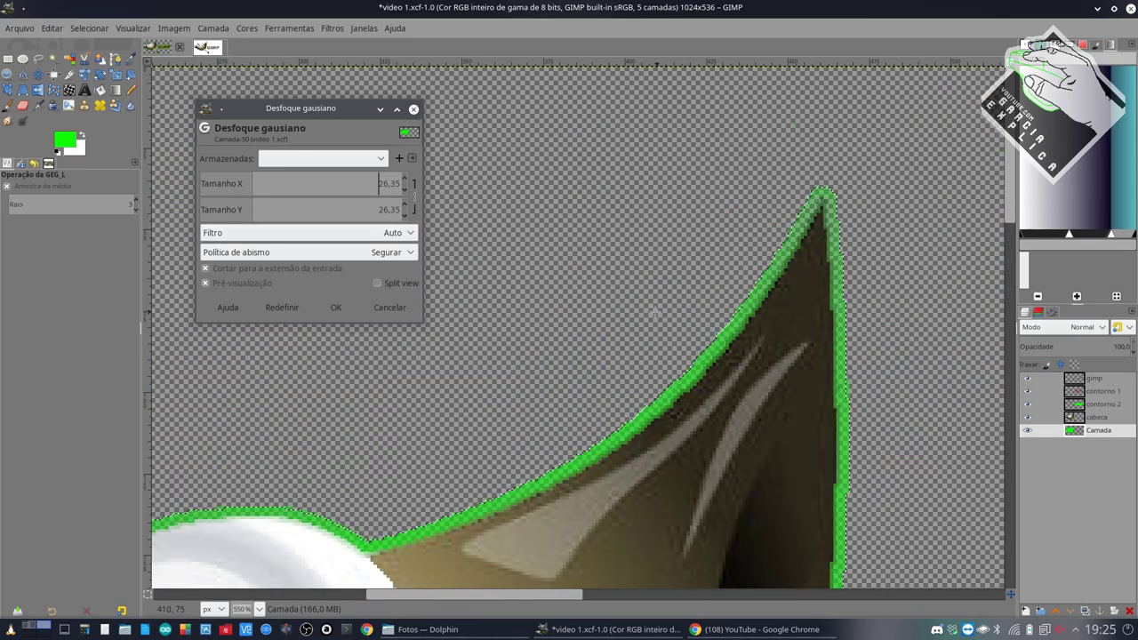
Step: Try abyss policies Preto and Branco, return to Segurar, check split view, and apply the blur
click(309, 259)
click(334, 268)
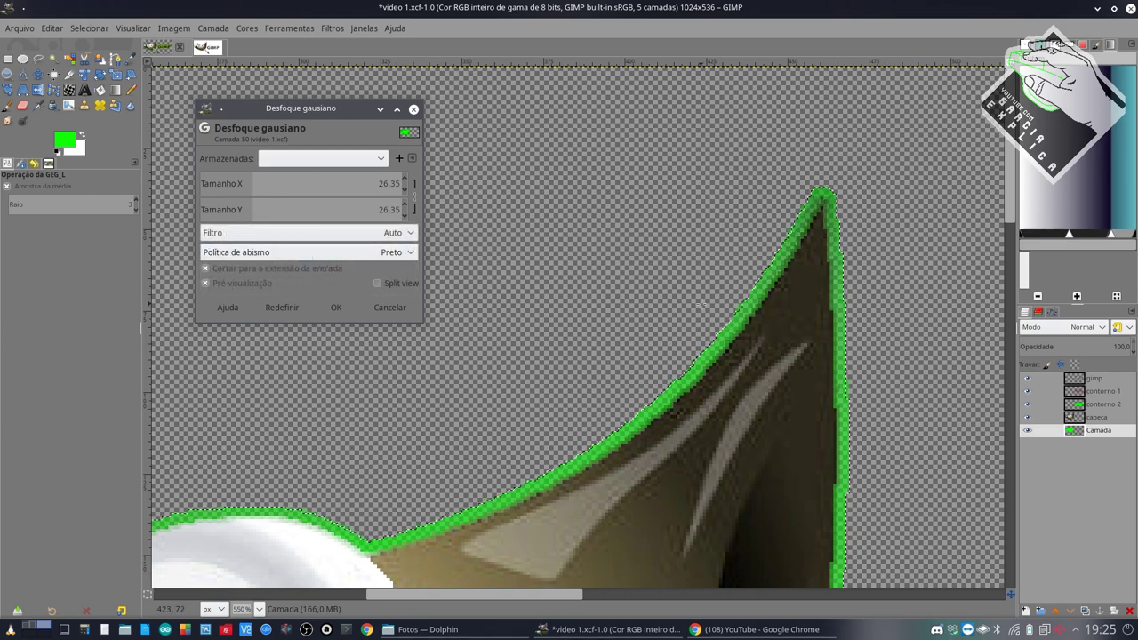
click(337, 256)
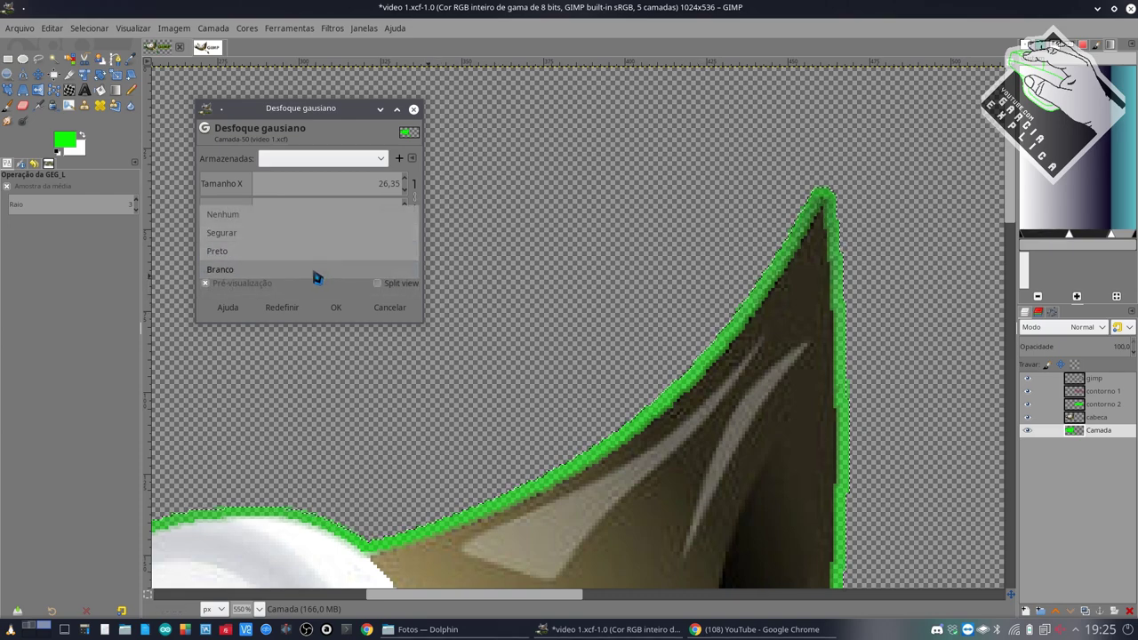
click(316, 275)
click(321, 253)
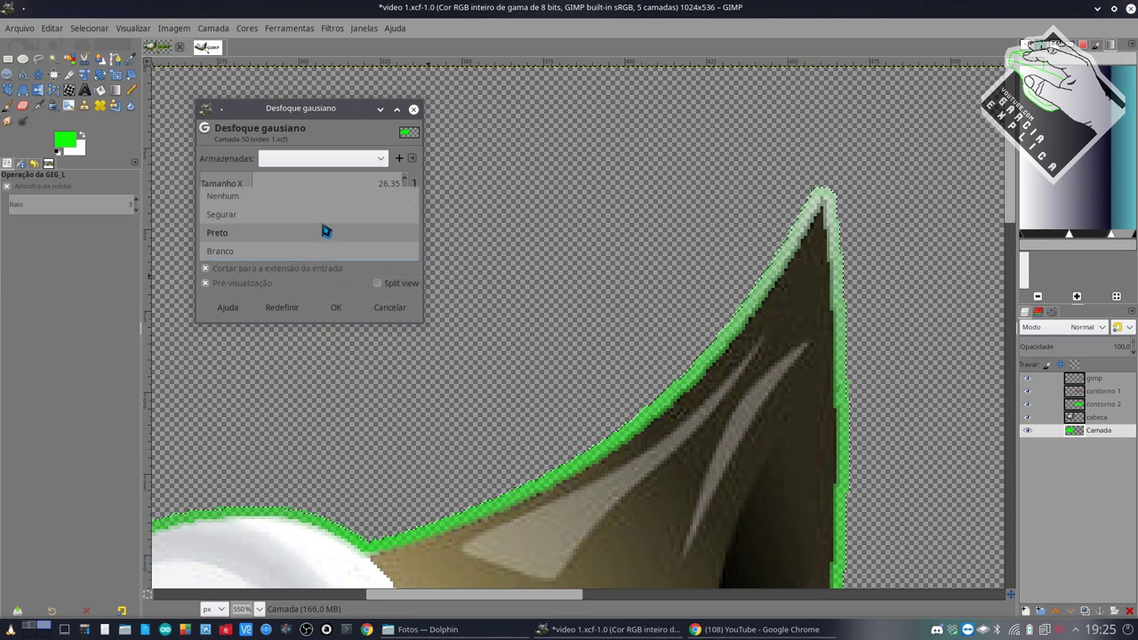
click(326, 229)
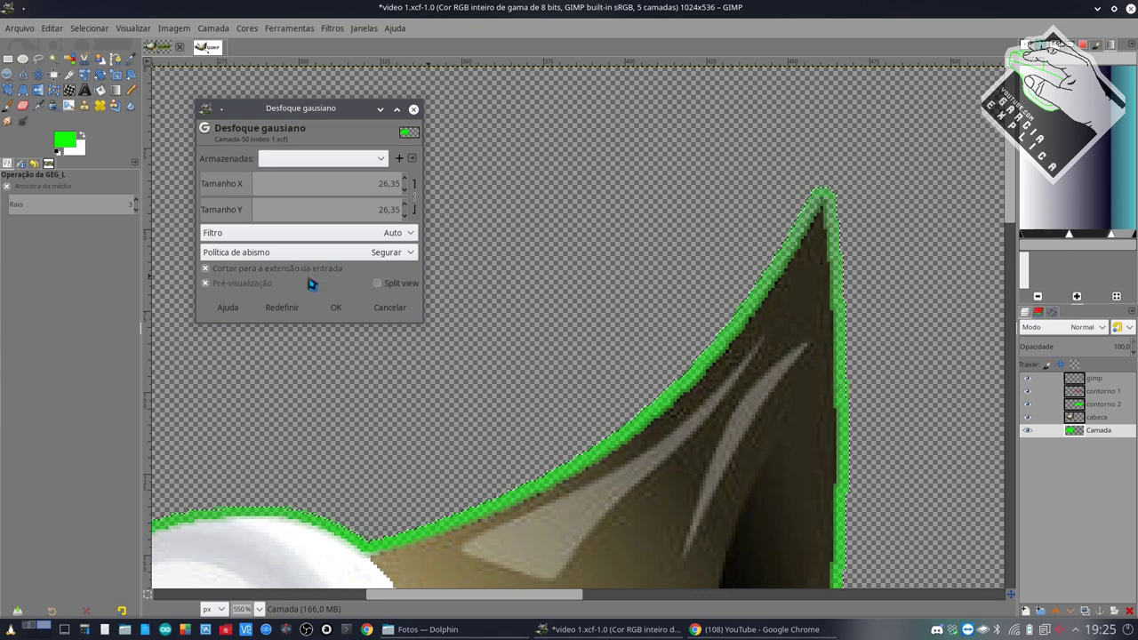
click(378, 284)
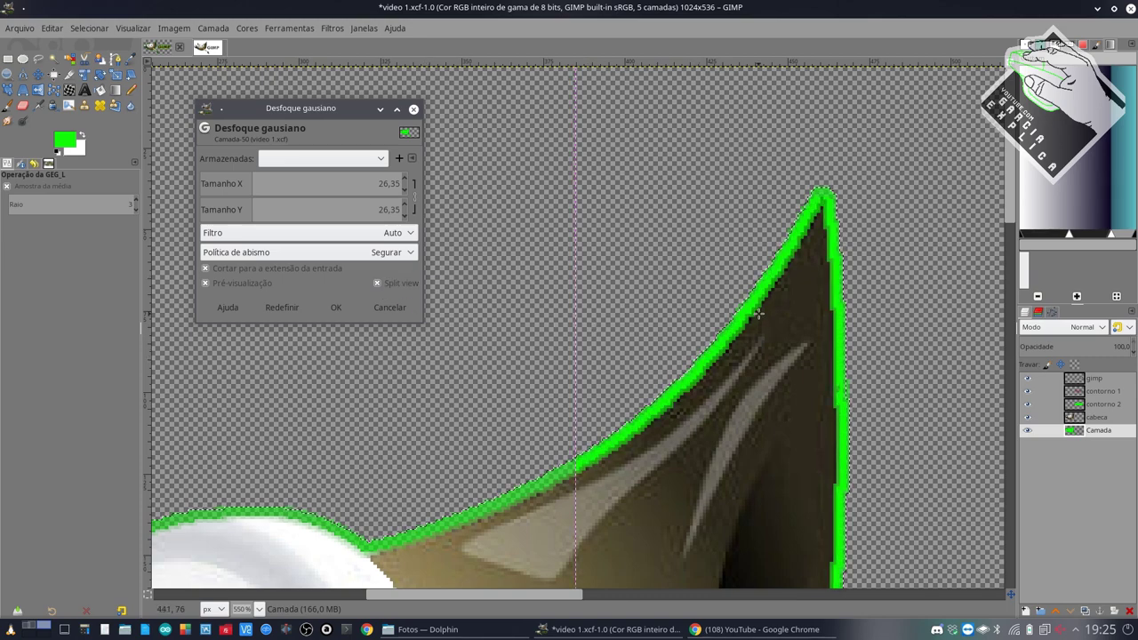
click(354, 307)
Step: Zoom out to 150% and deselect everything with Shift+Ctrl+A
scroll(414, 344, down, 1)
scroll(417, 340, up, 1)
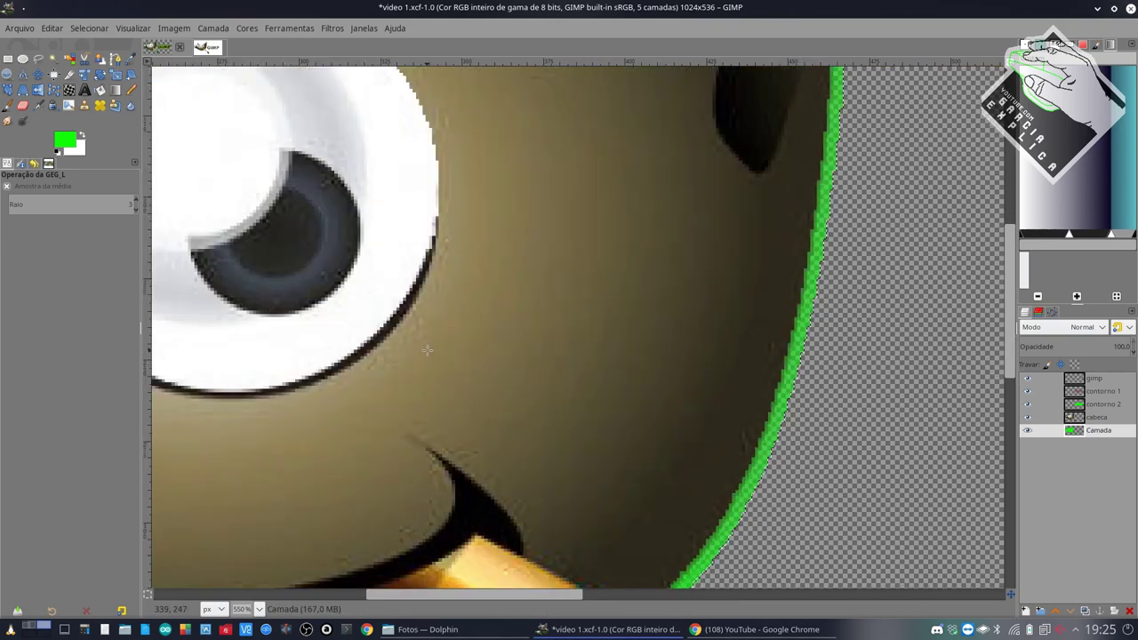
scroll(423, 336, down, 2)
scroll(425, 336, down, 1)
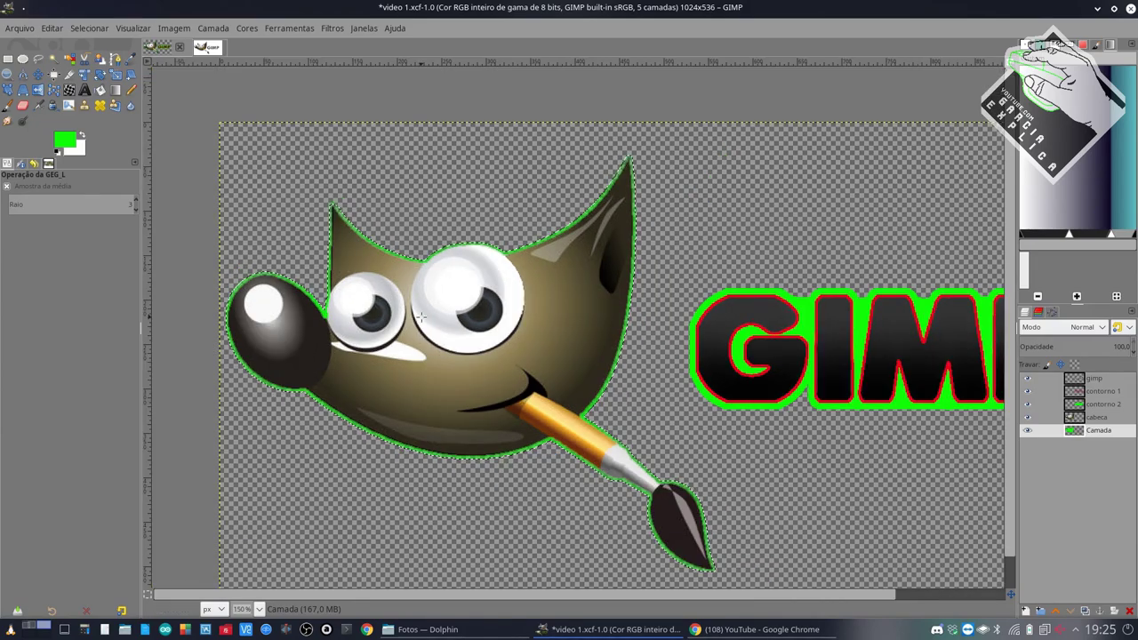
key(shift+ctrl+a)
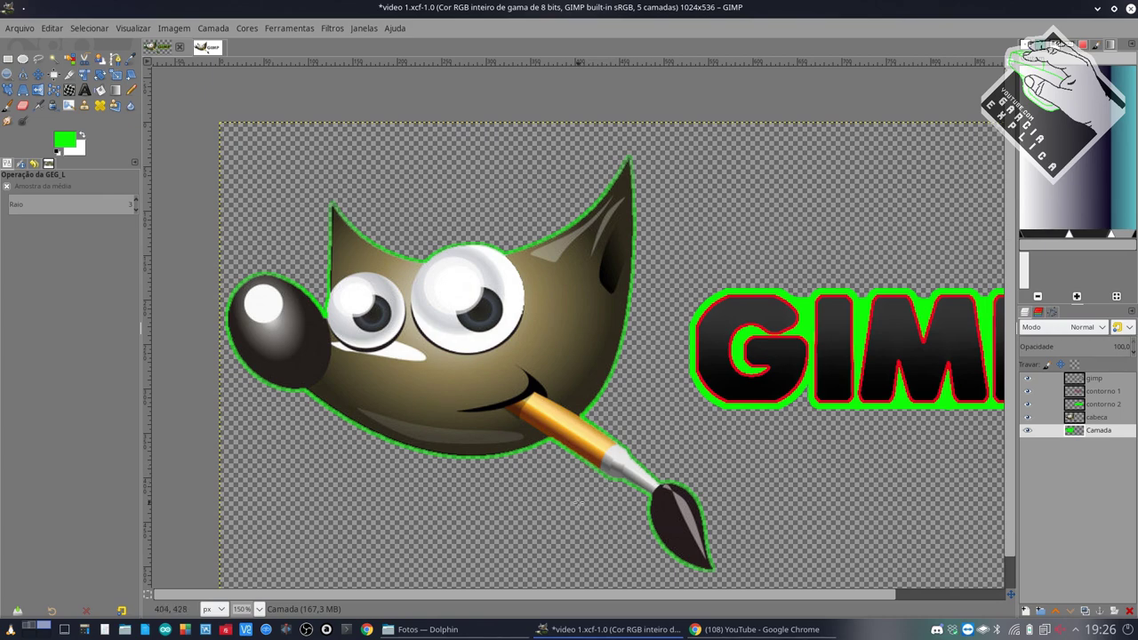
Step: Browse Dolphin to /mnt/data/Youtube-Salveds/Aulas de programacao/Video 1 - Intro and open thumbnail.png
click(425, 630)
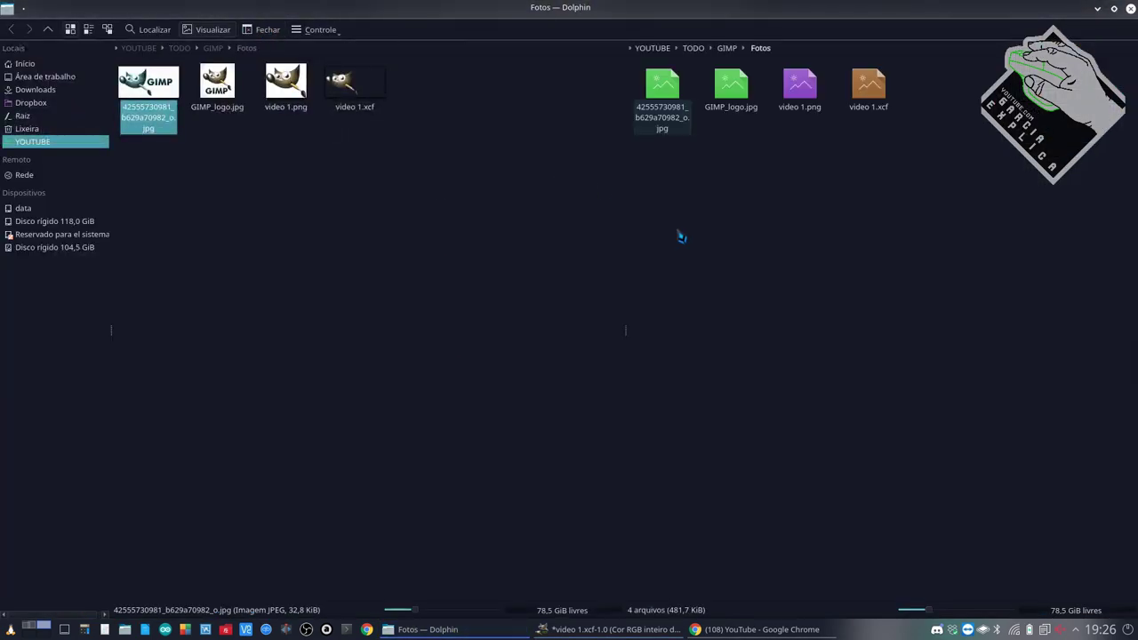
click(656, 48)
click(788, 51)
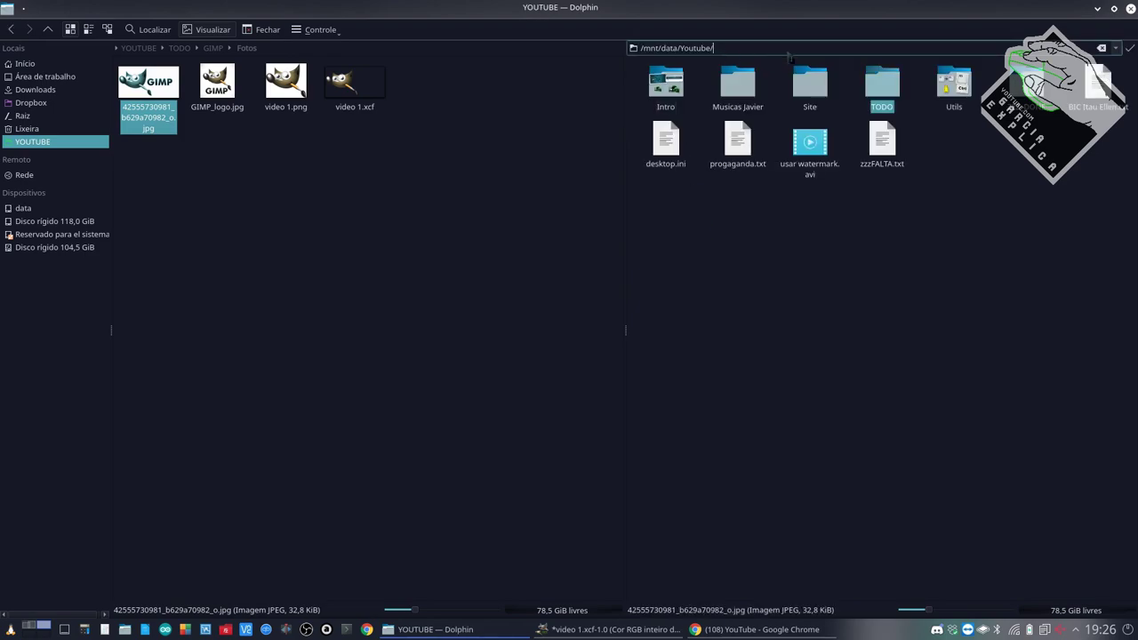
text(-Salveds)
key(Return)
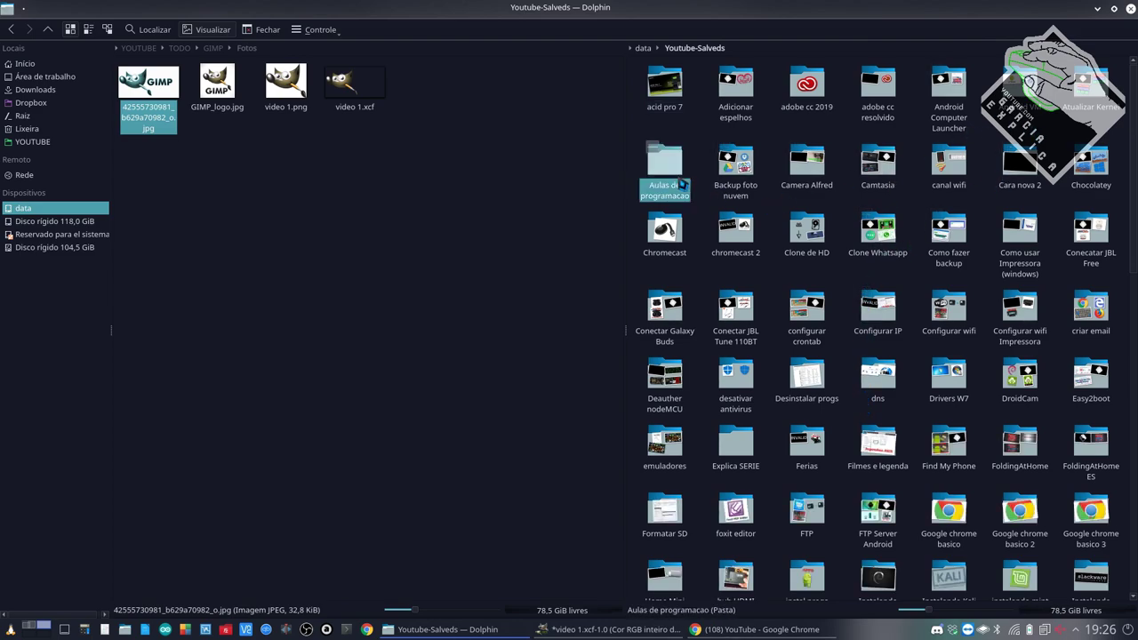
click(665, 165)
click(809, 87)
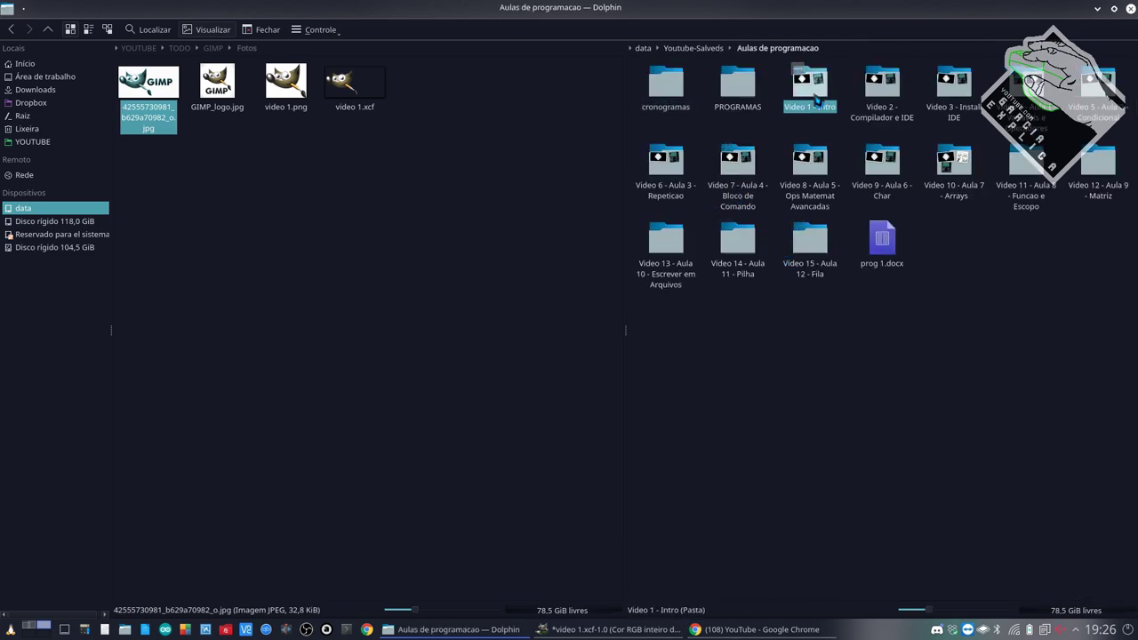
click(937, 97)
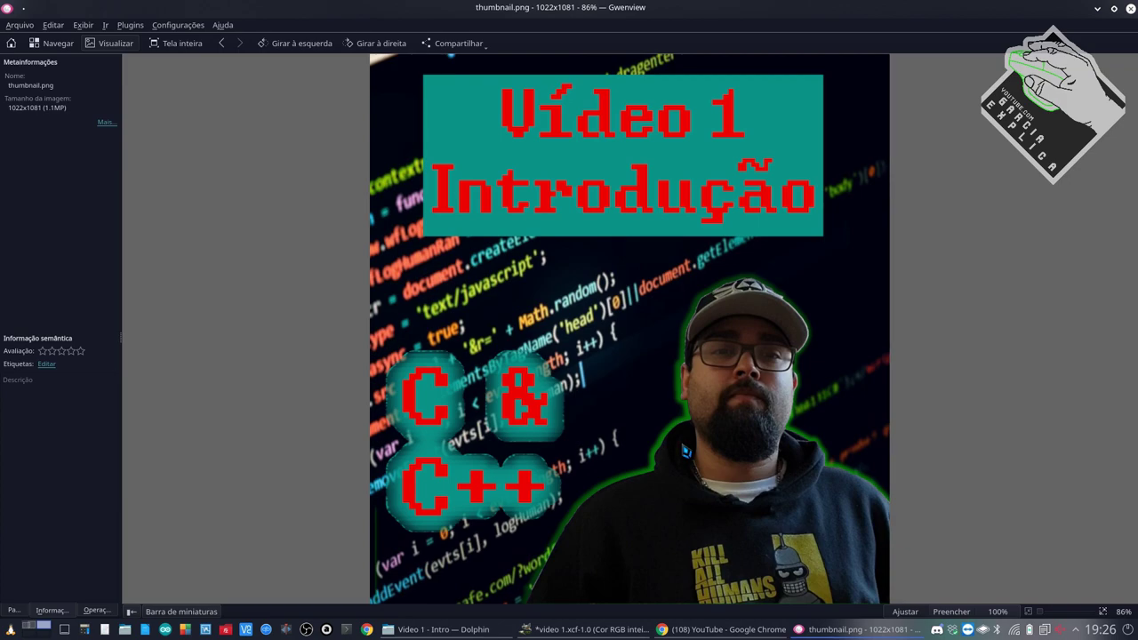
Step: Zoom in and out on thumbnail.png's outlined text, then return to GIMP
scroll(702, 415, up, 1)
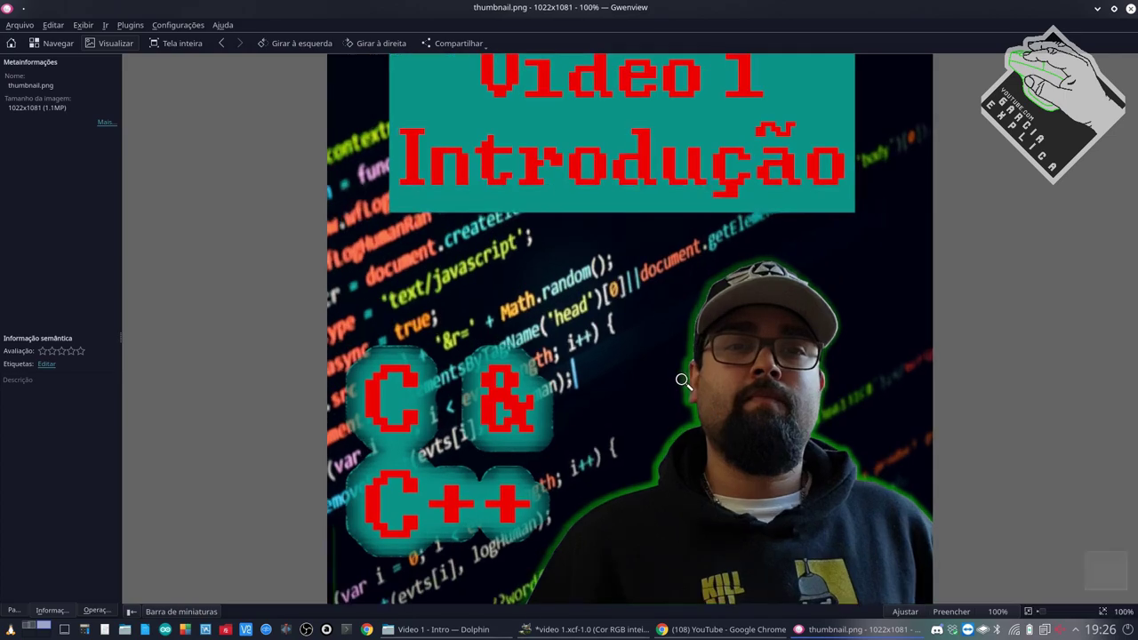
scroll(681, 381, up, 2)
scroll(757, 371, up, 1)
scroll(743, 347, up, 1)
scroll(743, 346, up, 3)
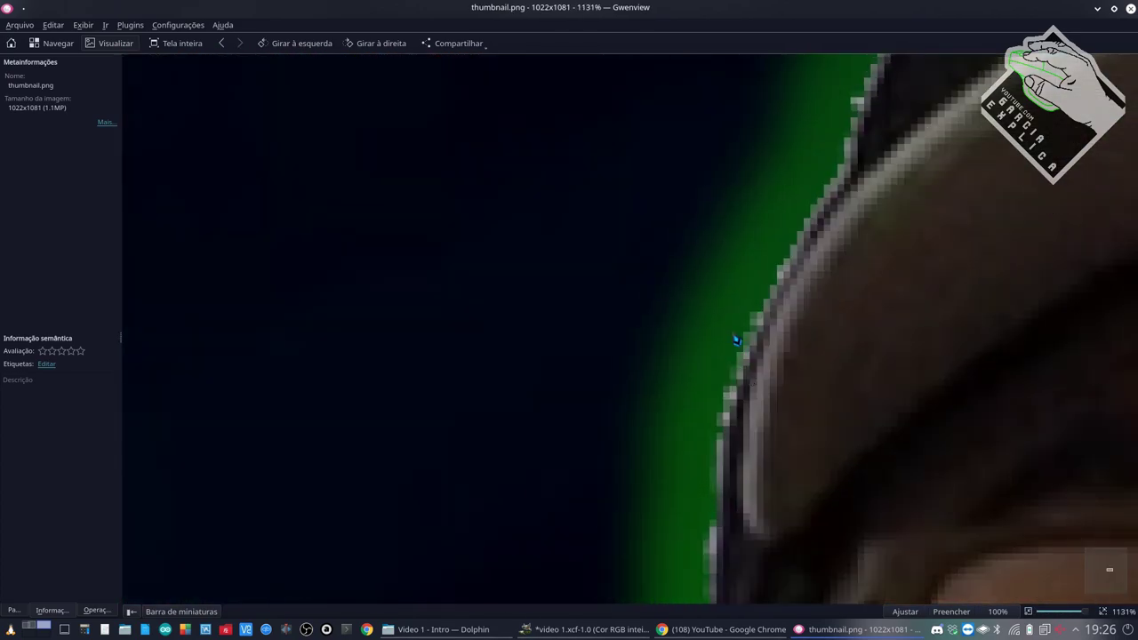
scroll(720, 322, down, 2)
scroll(715, 326, down, 3)
scroll(693, 345, down, 2)
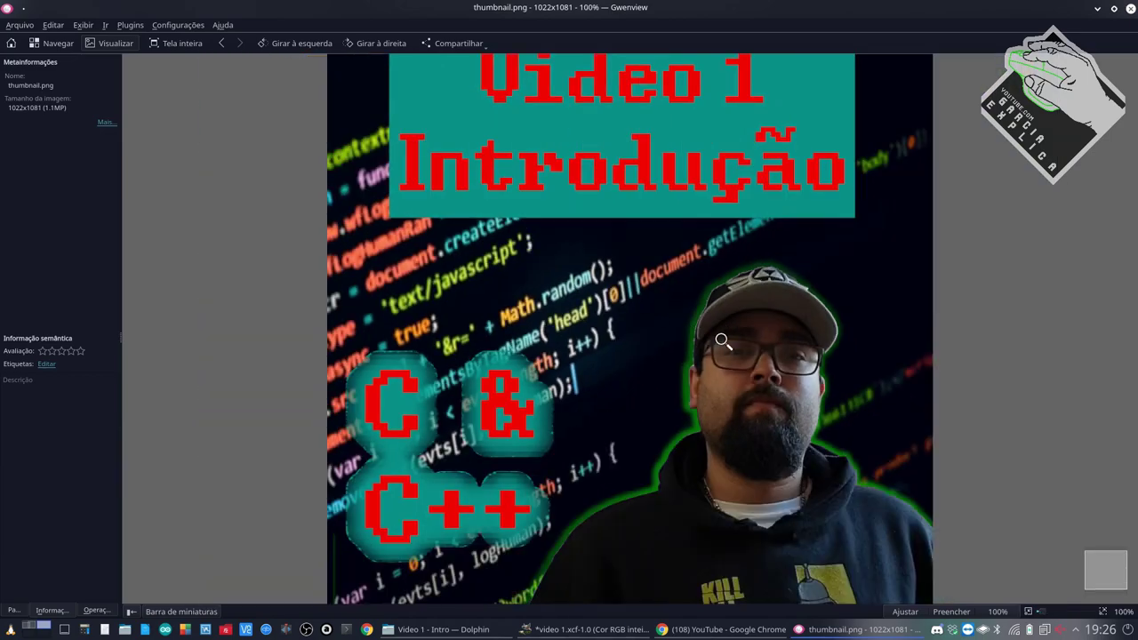
scroll(692, 346, up, 3)
scroll(755, 333, up, 3)
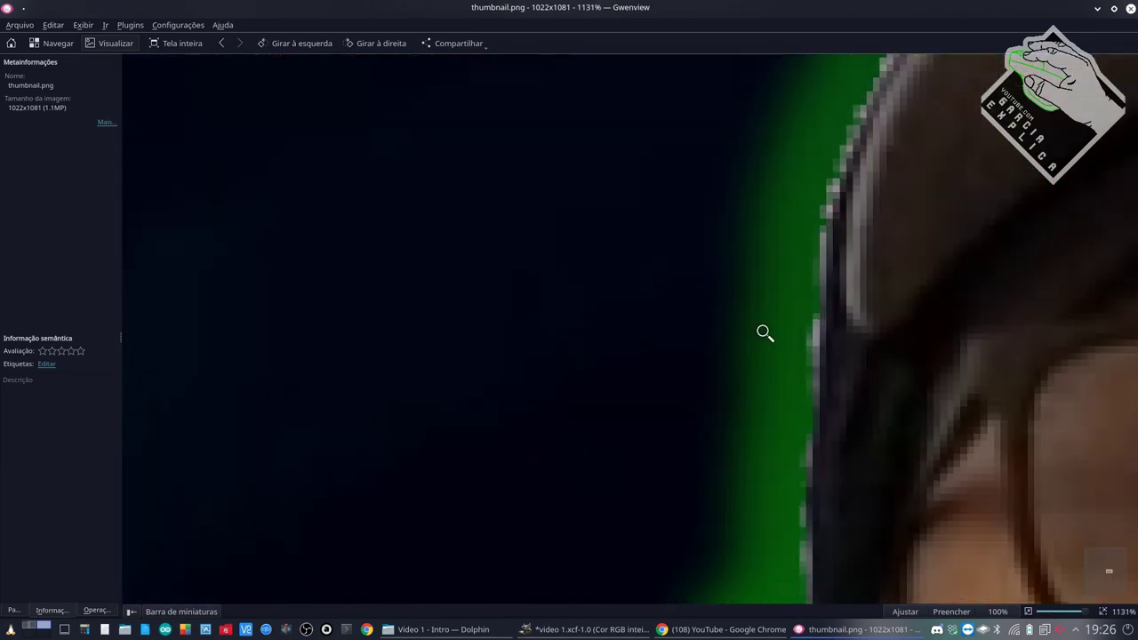
scroll(729, 373, down, 3)
scroll(721, 417, down, 3)
scroll(755, 453, down, 1)
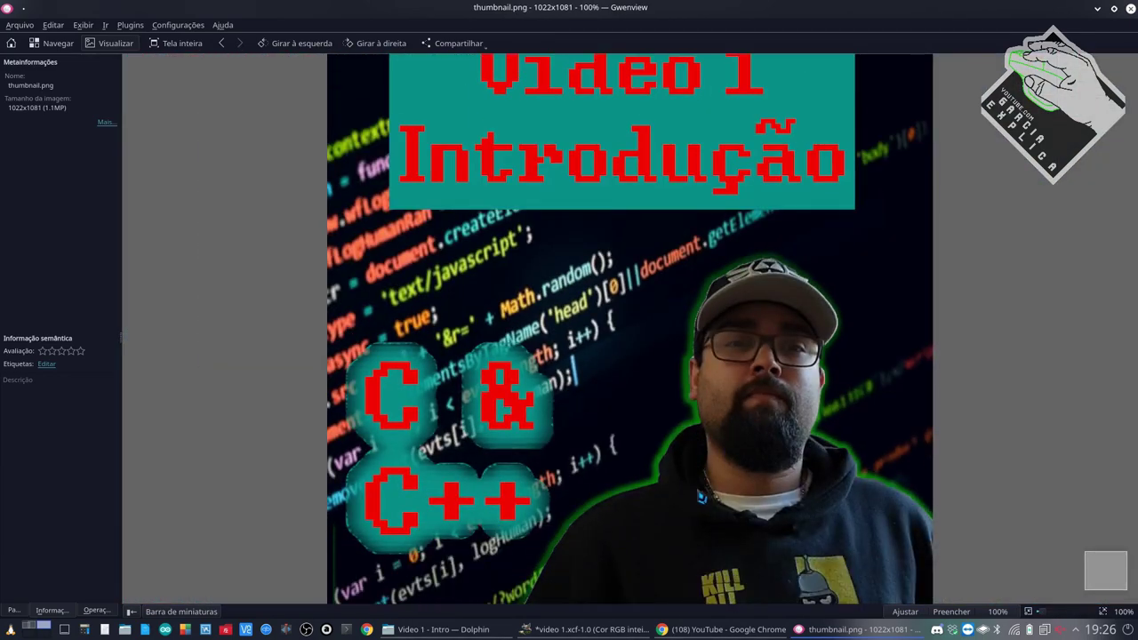
scroll(718, 477, up, 1)
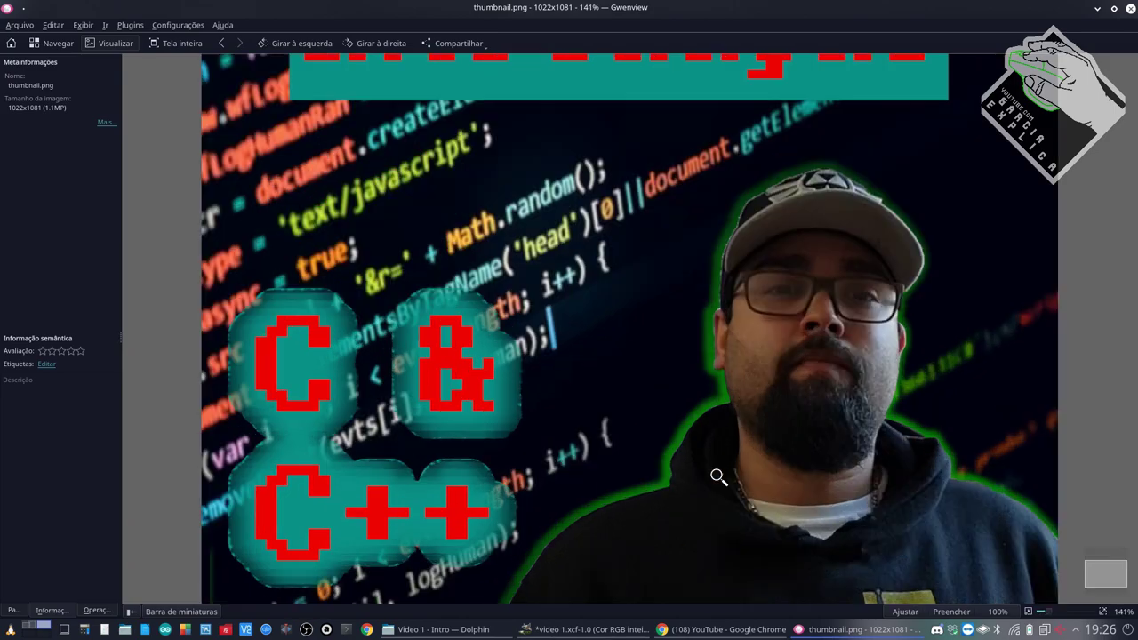
scroll(719, 478, down, 3)
key(alt+Tab)
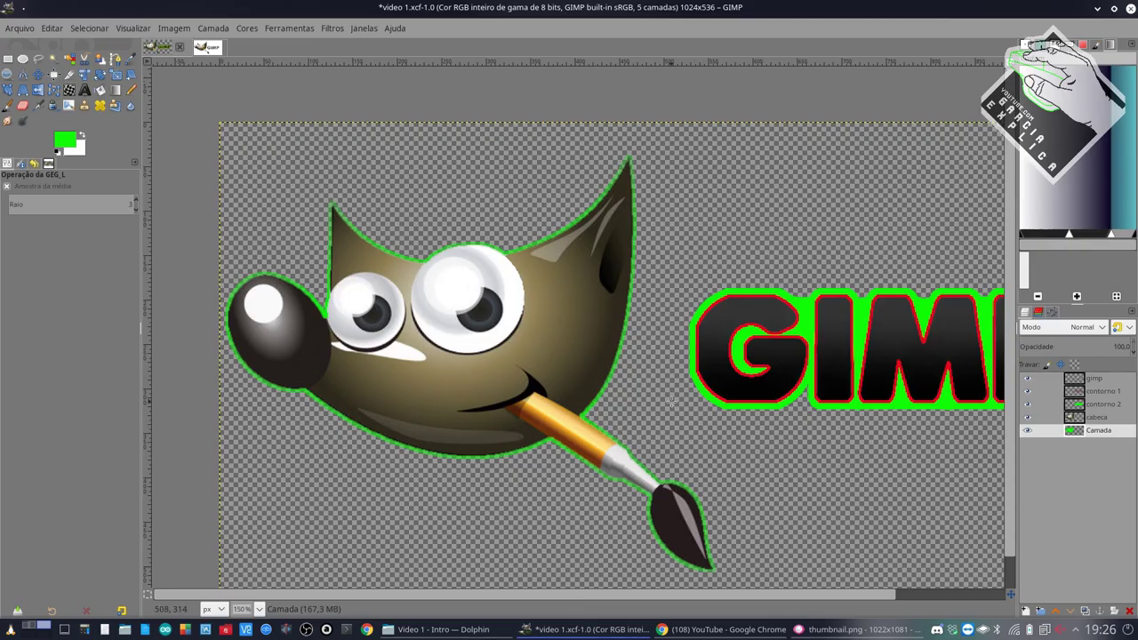
Step: Create a new layer and bucket-fill it with black as the background
scroll(671, 401, down, 2)
scroll(664, 400, up, 1)
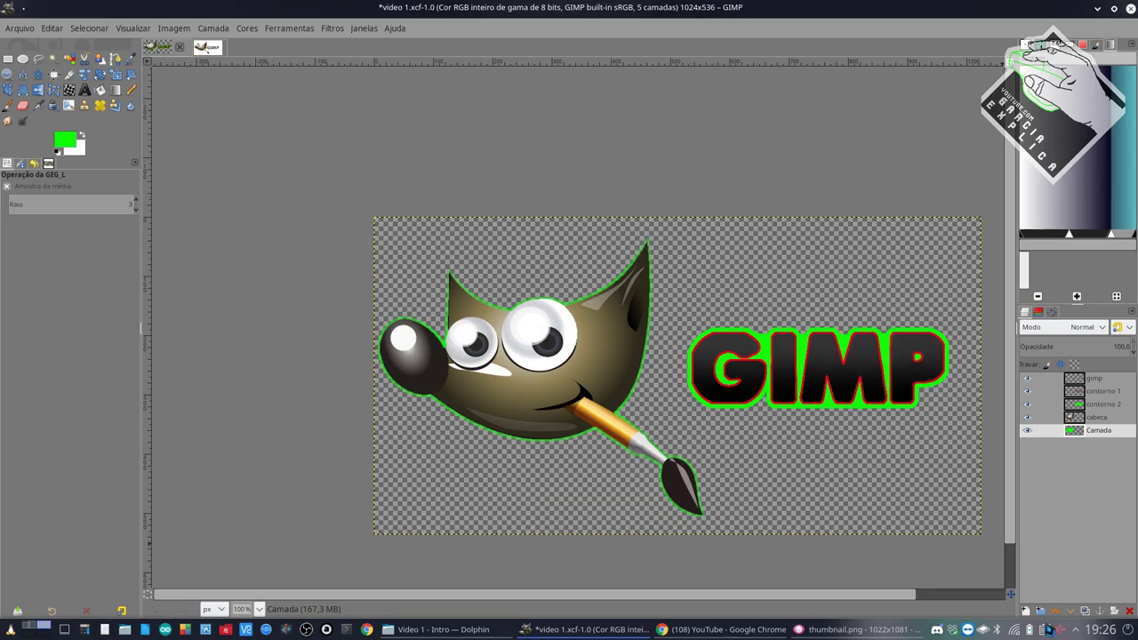
click(1025, 610)
click(1041, 602)
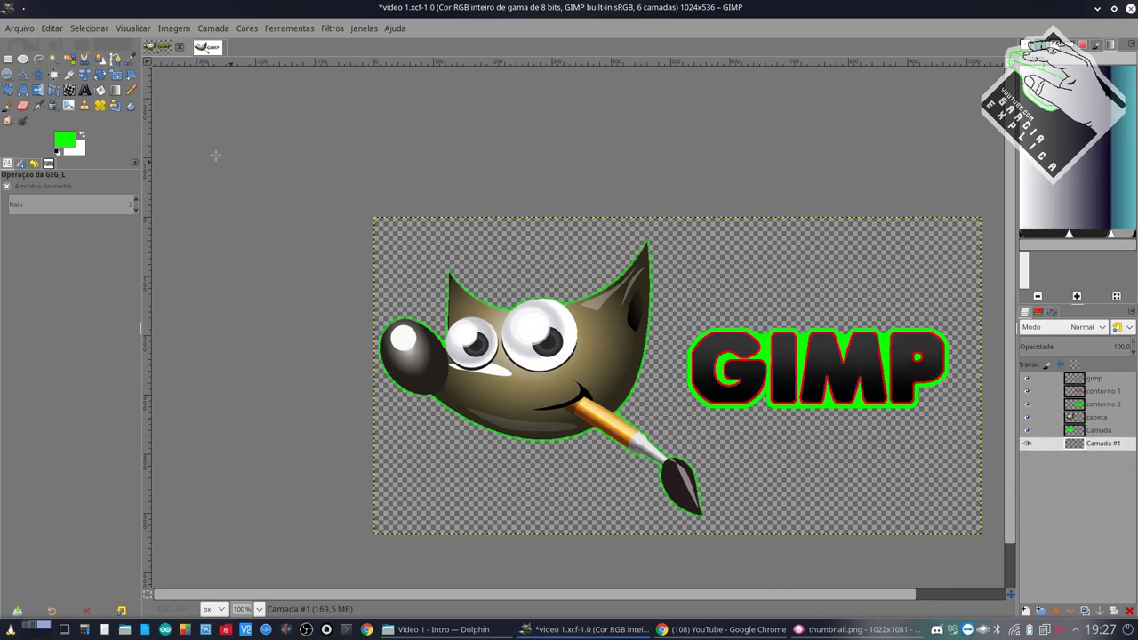
click(100, 90)
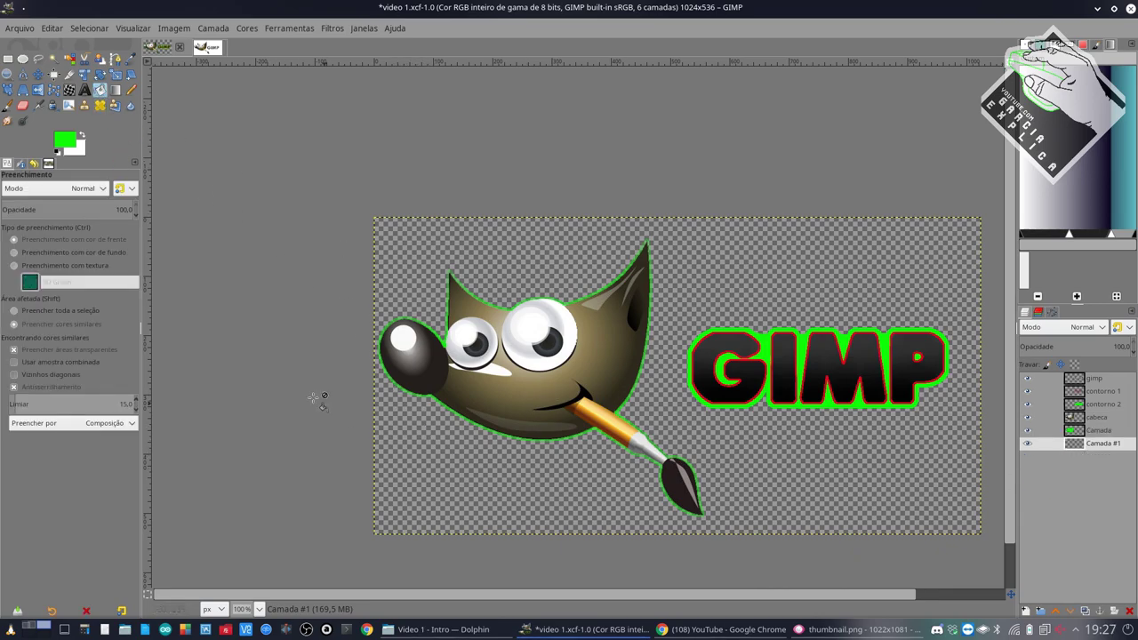
click(68, 142)
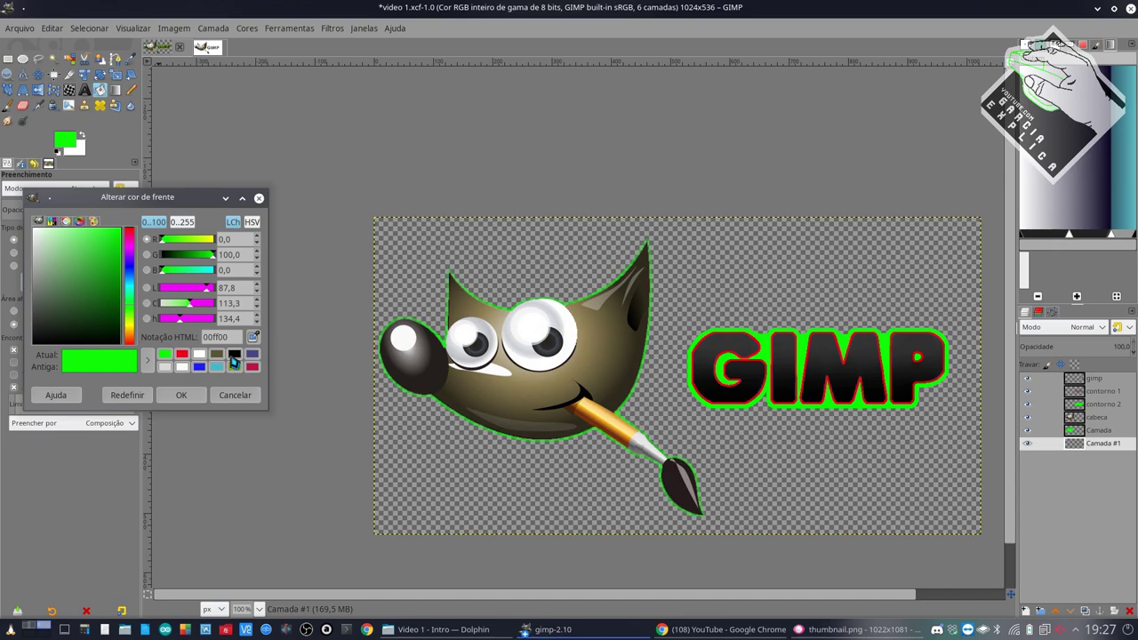
click(234, 354)
click(181, 395)
click(480, 476)
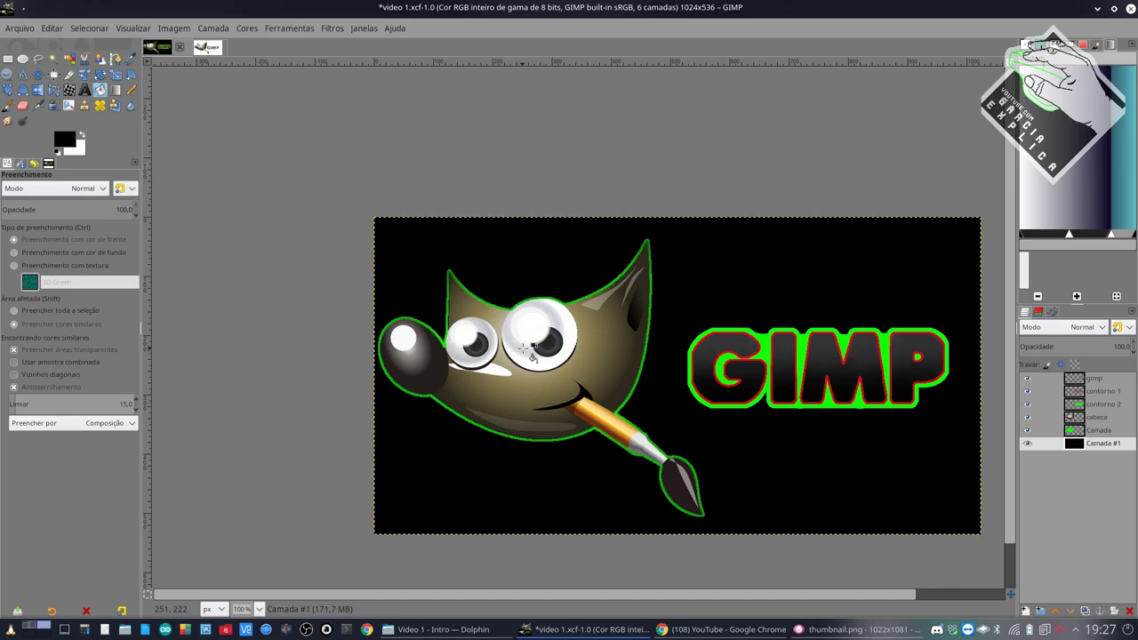
Step: Zoom and pan across the logo to check the result against the black background
ctrl+scroll(525, 345, up, 3)
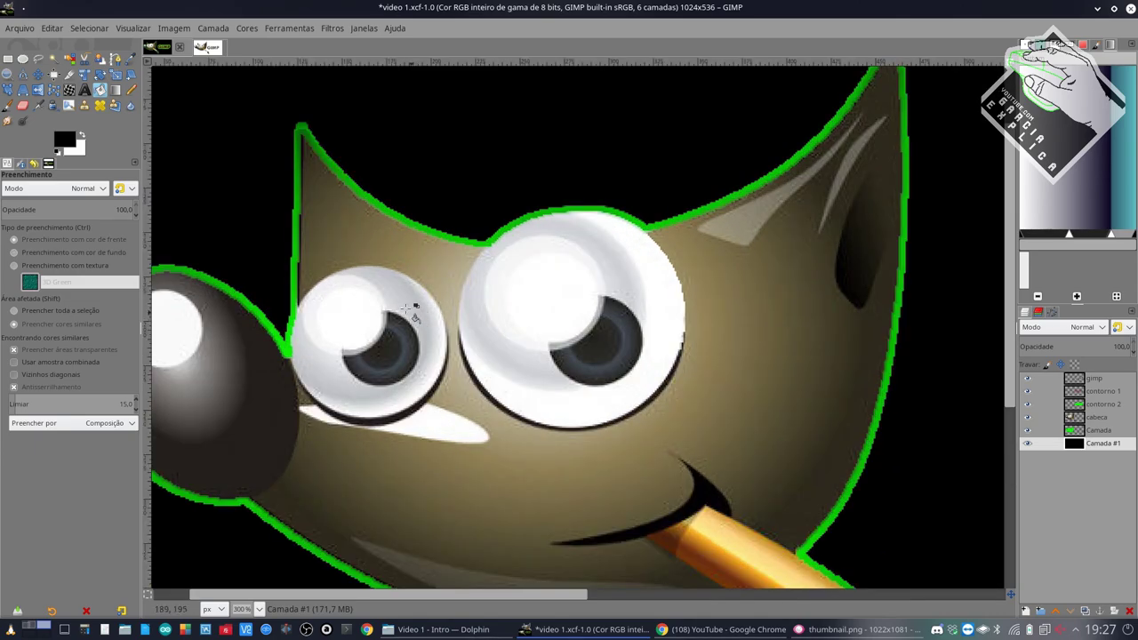
scroll(324, 285, up, 3)
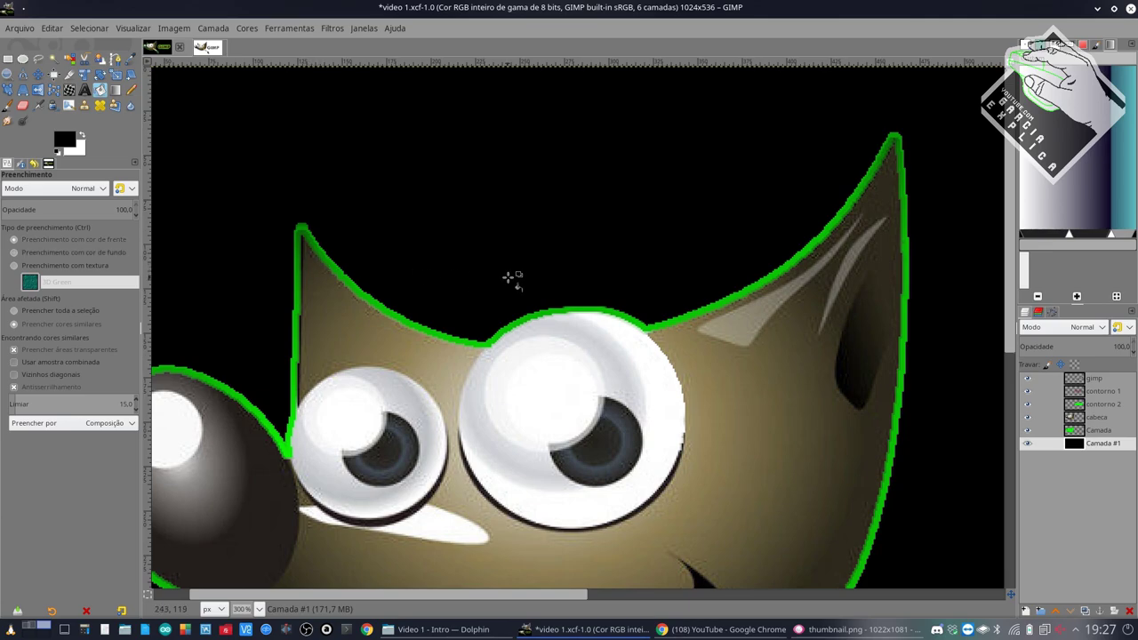
scroll(515, 277, down, 6)
scroll(521, 274, left, 3)
scroll(409, 281, up, 4)
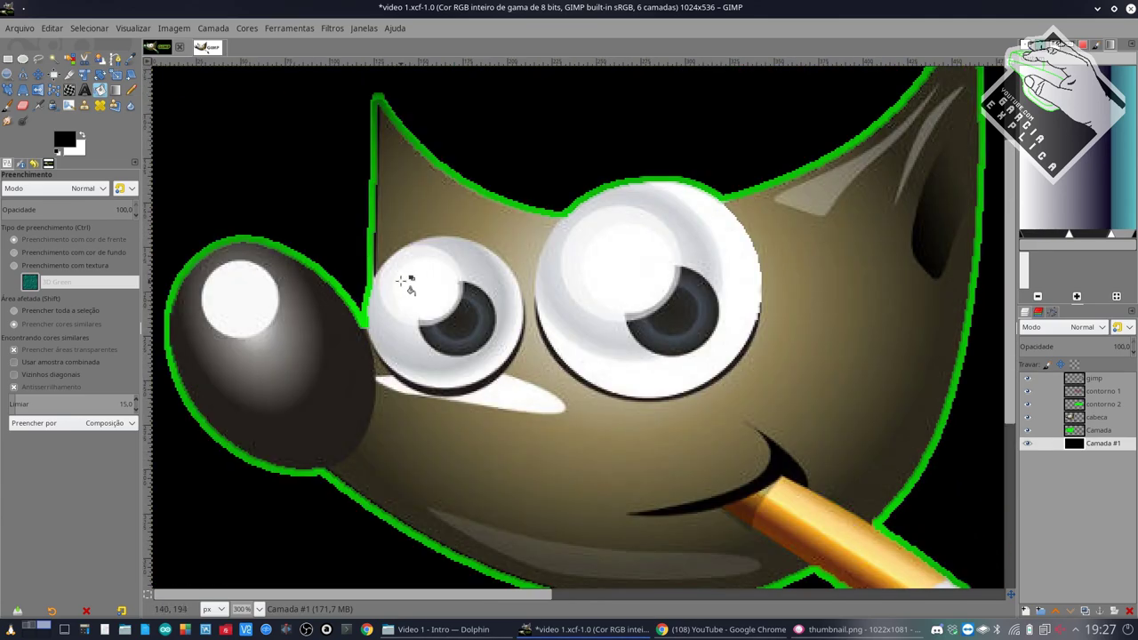
scroll(395, 280, up, 4)
scroll(660, 313, down, 11)
ctrl+scroll(795, 300, down, 1)
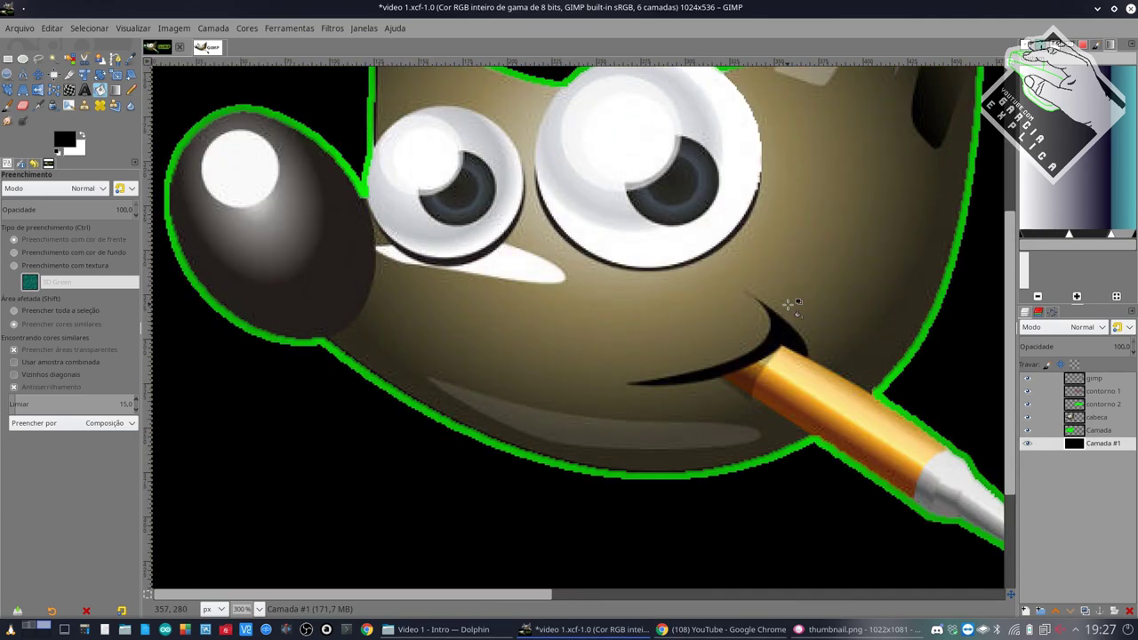
scroll(787, 299, down, 3)
ctrl+scroll(811, 322, down, 2)
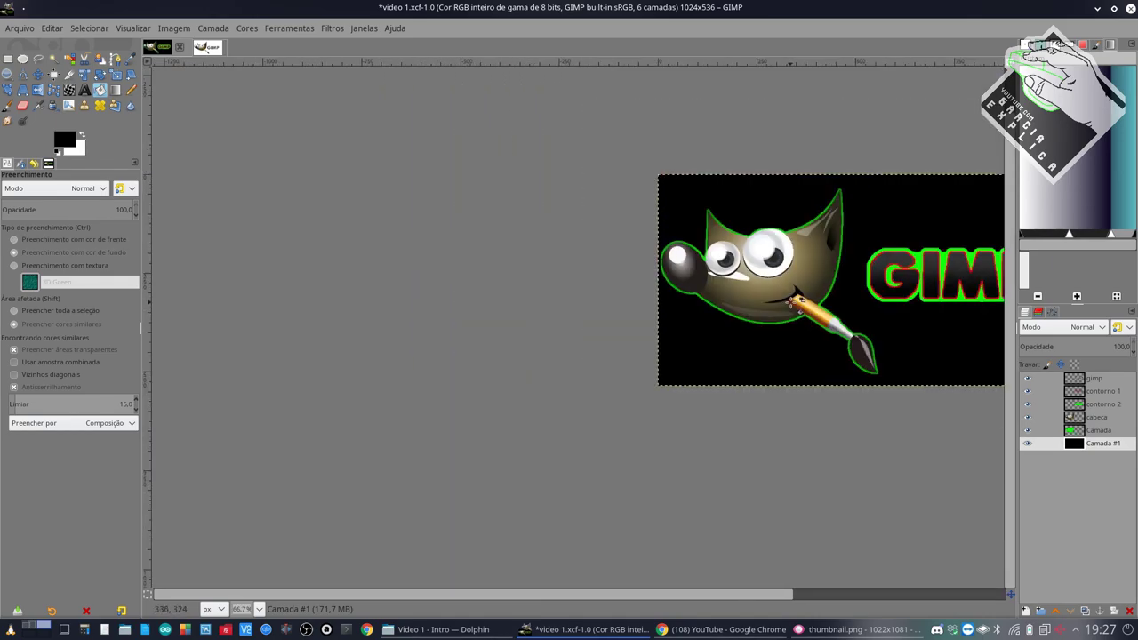
ctrl+scroll(809, 322, up, 1)
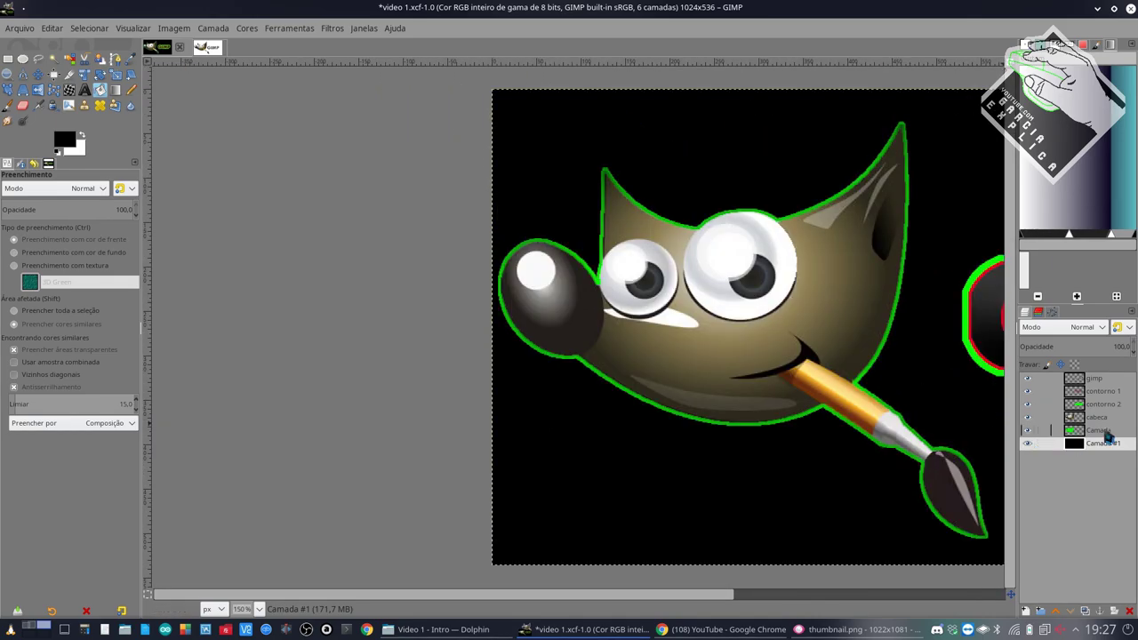
Step: Convert the Camada outline layer's alpha into a selection
right_click(1054, 430)
click(1044, 435)
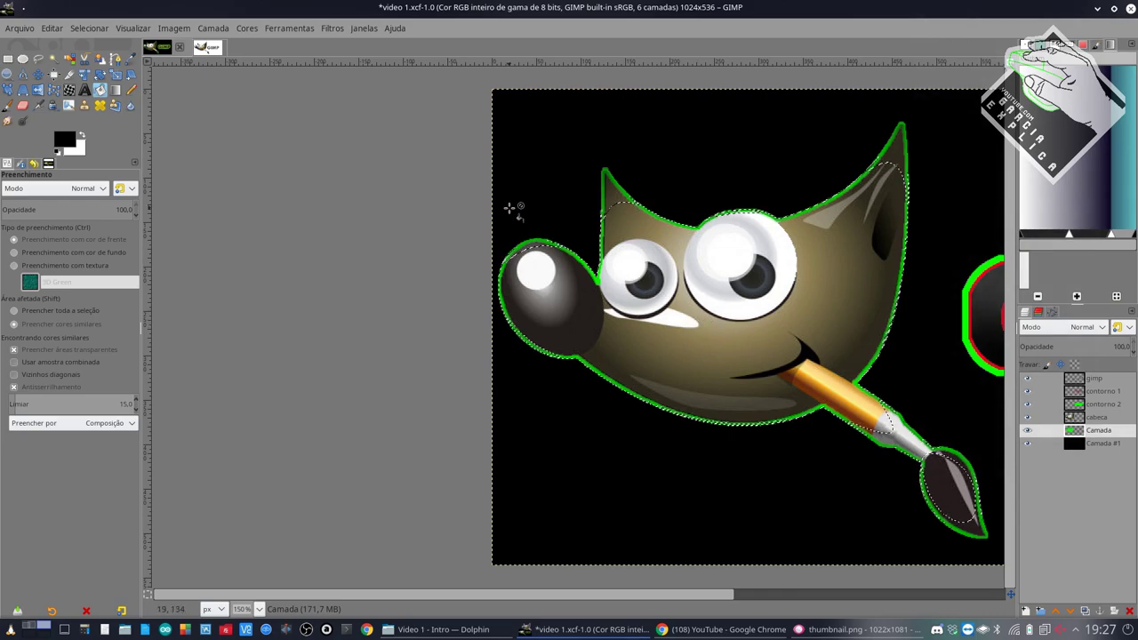
scroll(514, 203, right, 5)
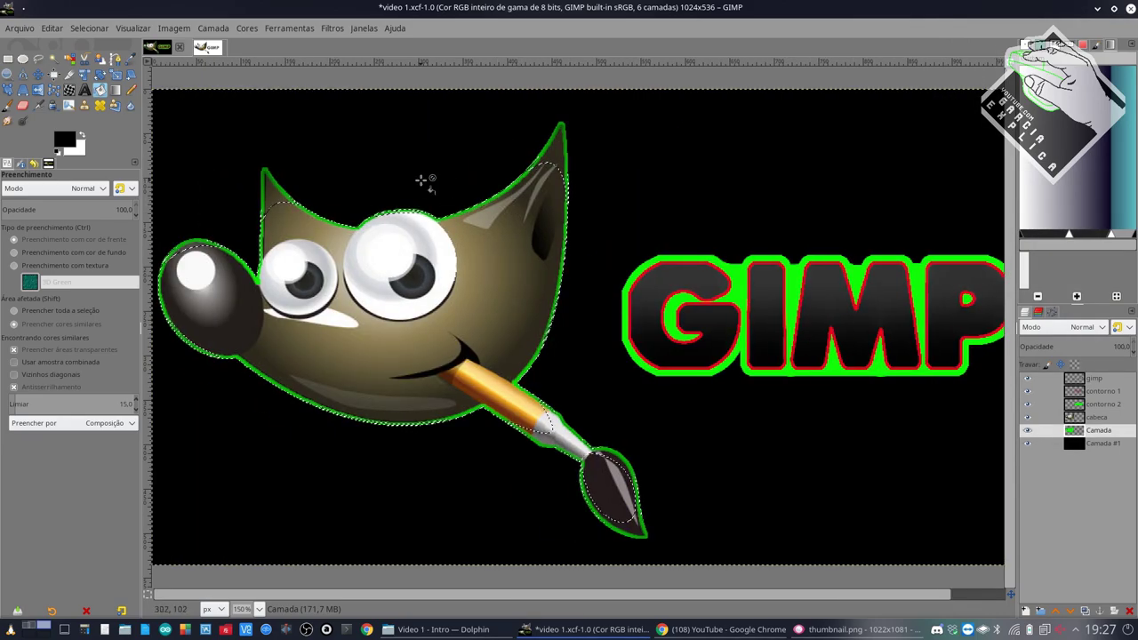
Step: Set Median Blur to radius 100, percentile 99.16 and alpha percentile 8.63
click(330, 27)
mouse_move(353, 118)
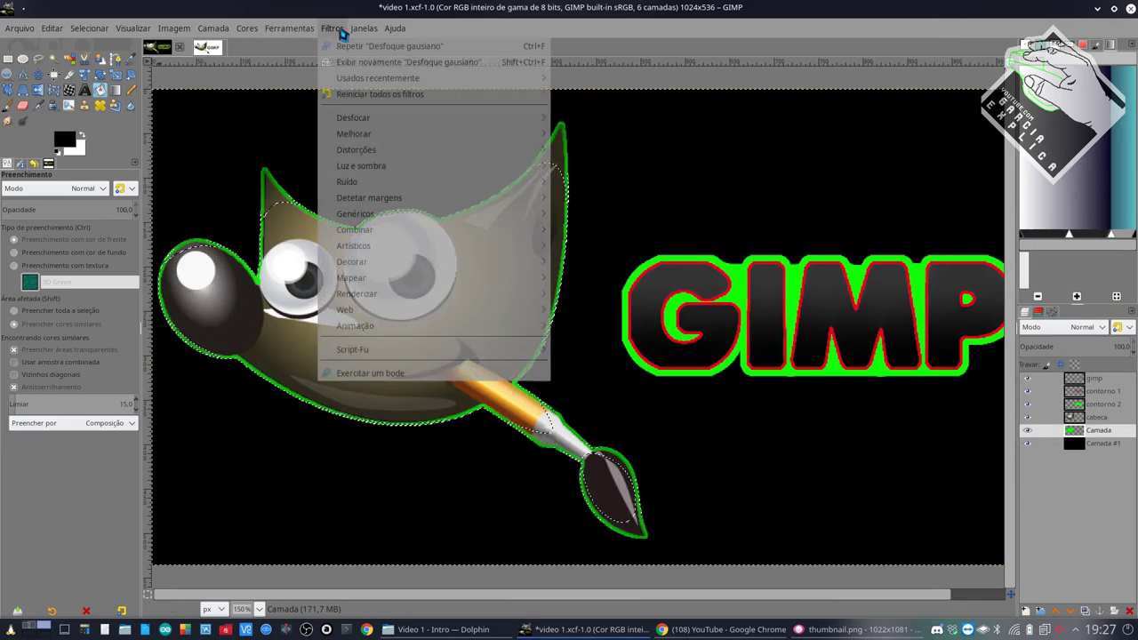
click(590, 133)
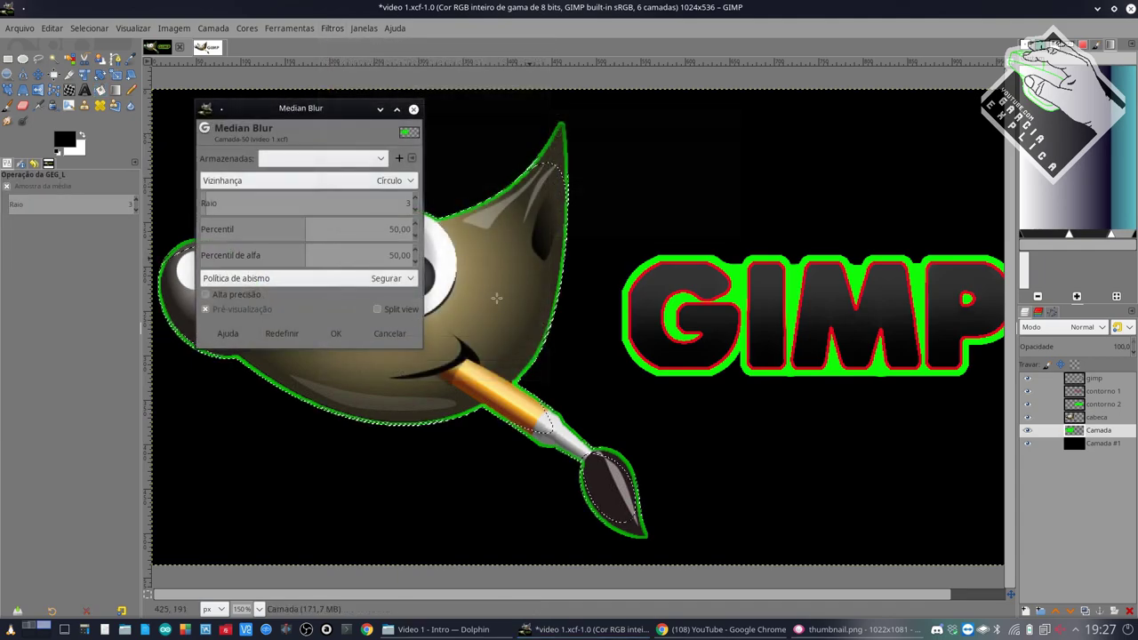
drag(299, 106, 718, 157)
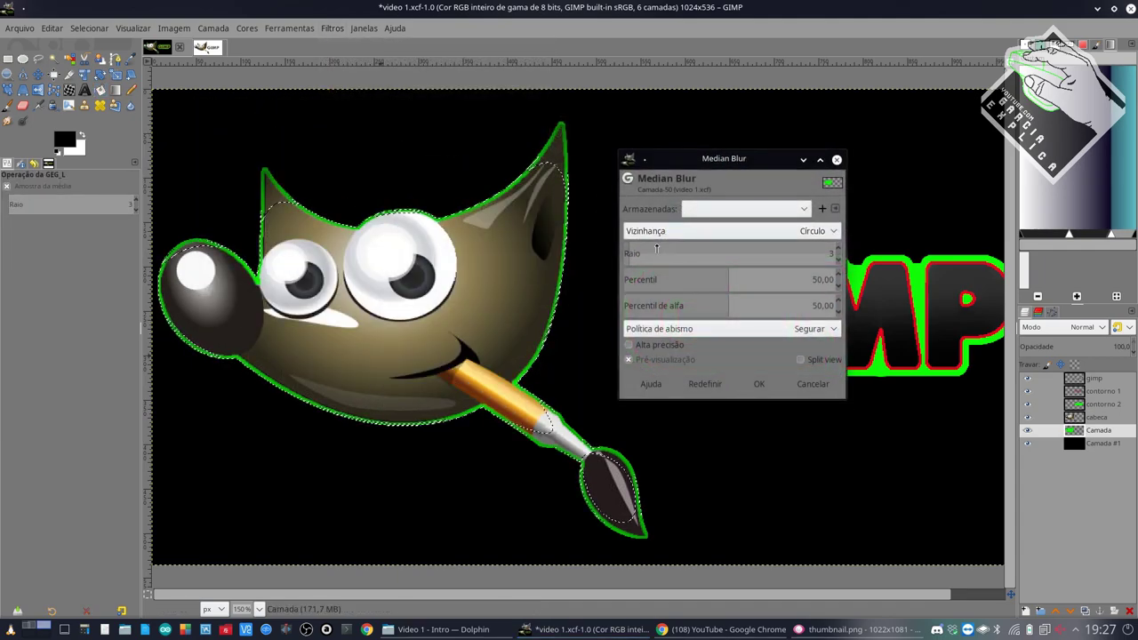
mouse_move(633, 256)
mouse_down()
mouse_move(831, 256)
mouse_move(704, 276)
mouse_move(832, 277)
mouse_up()
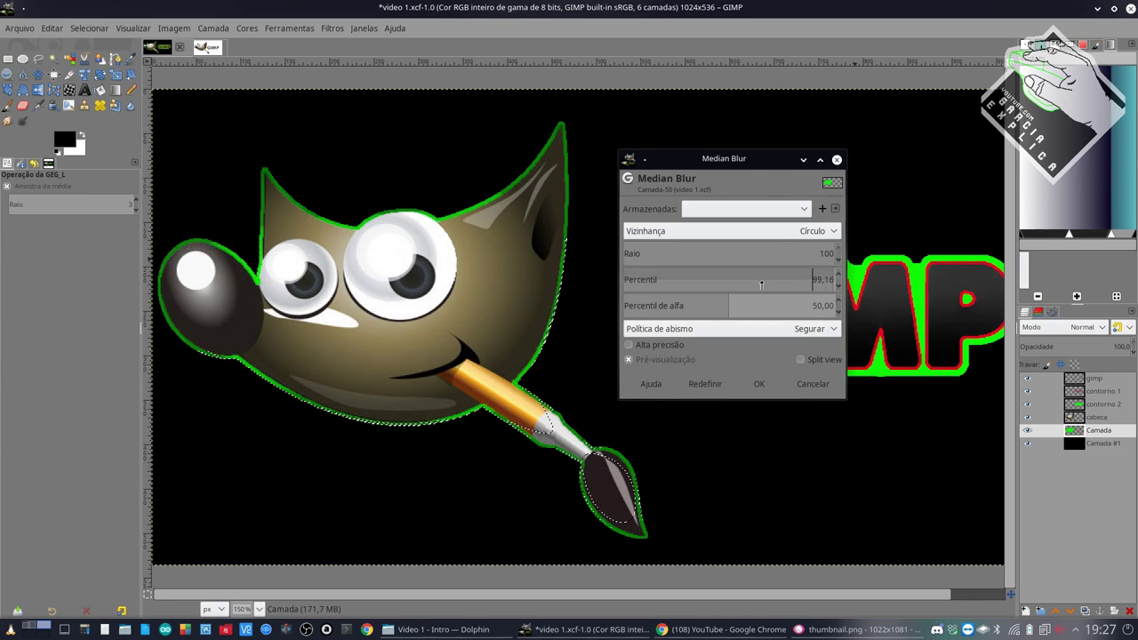
drag(737, 305, 629, 305)
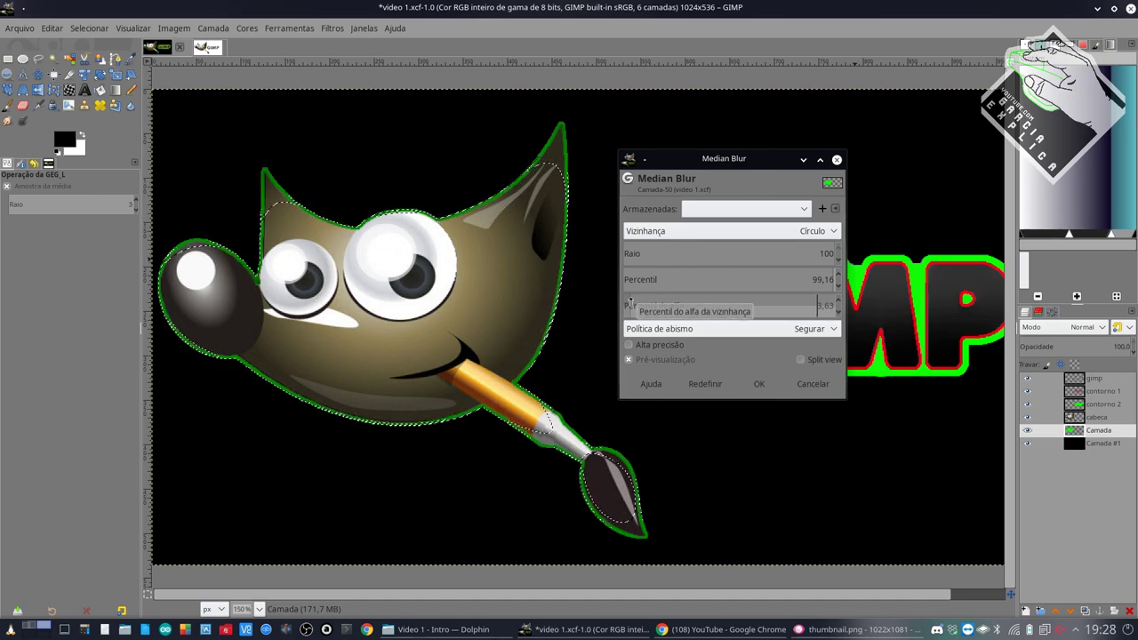
click(756, 385)
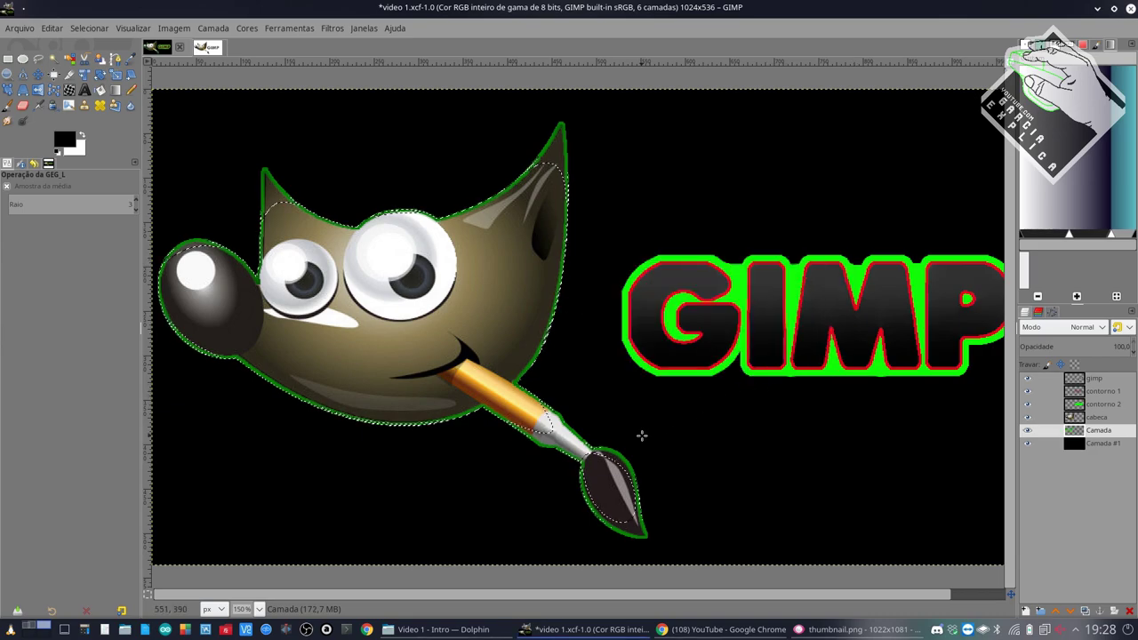
ctrl+scroll(533, 196, up, 2)
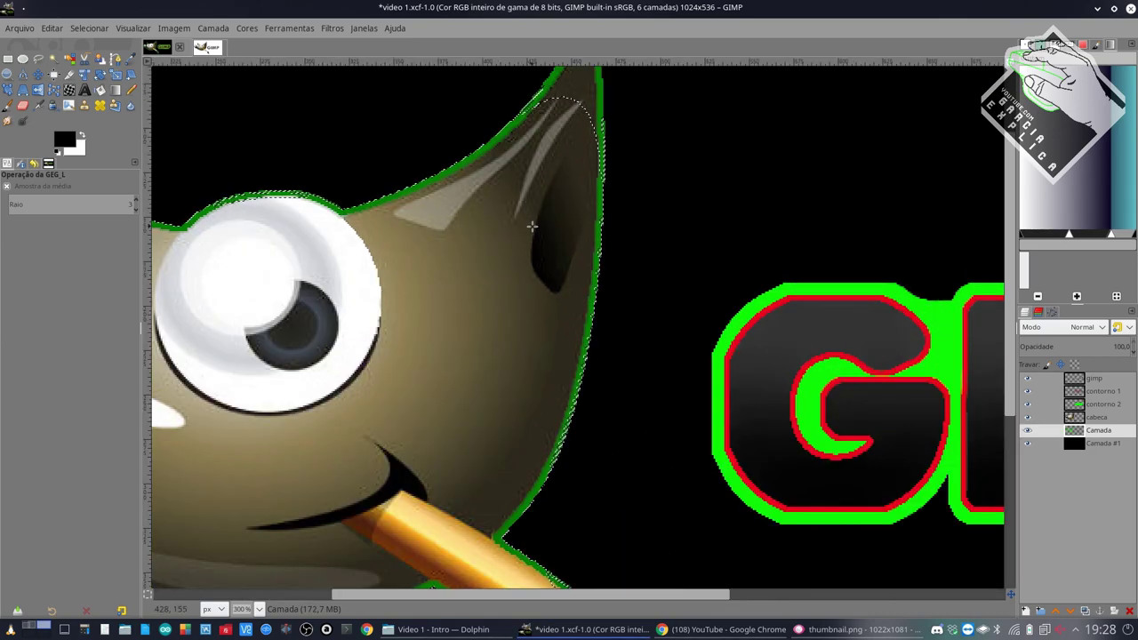
ctrl+scroll(531, 226, up, 3)
scroll(531, 223, down, 2)
ctrl+scroll(515, 258, down, 2)
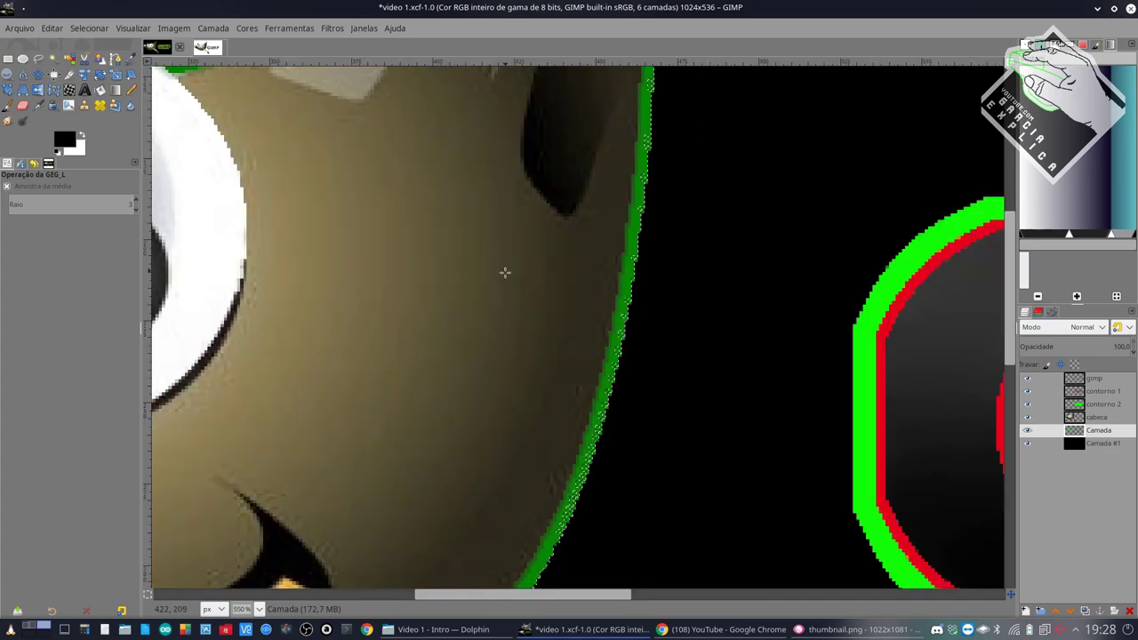
ctrl+scroll(505, 272, down, 3)
ctrl+scroll(432, 374, down, 2)
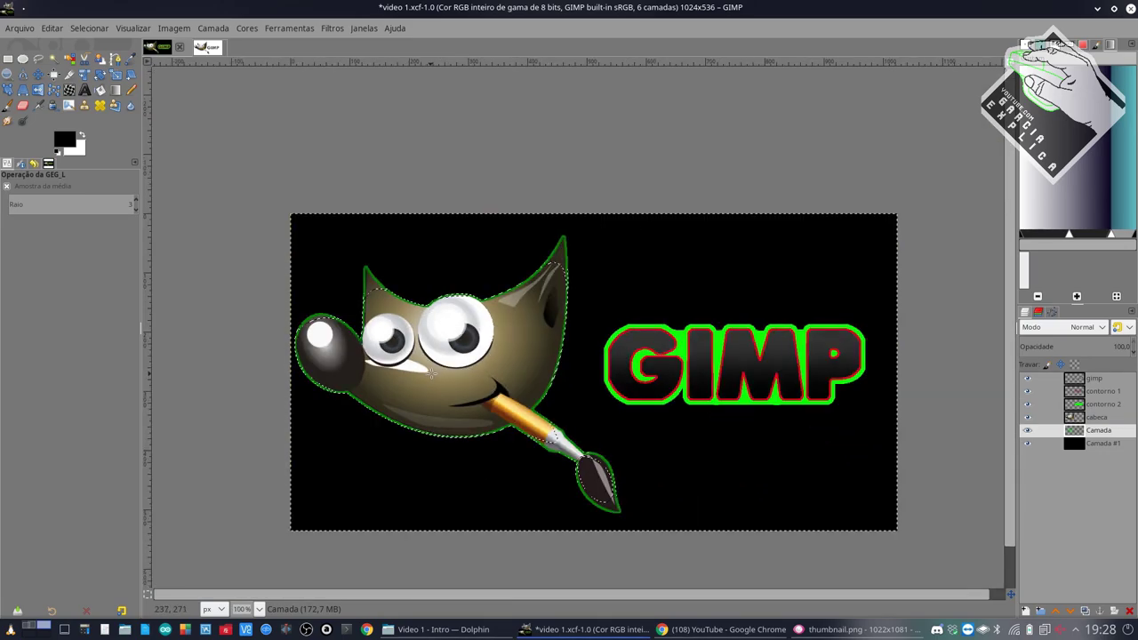
ctrl+scroll(436, 371, up, 1)
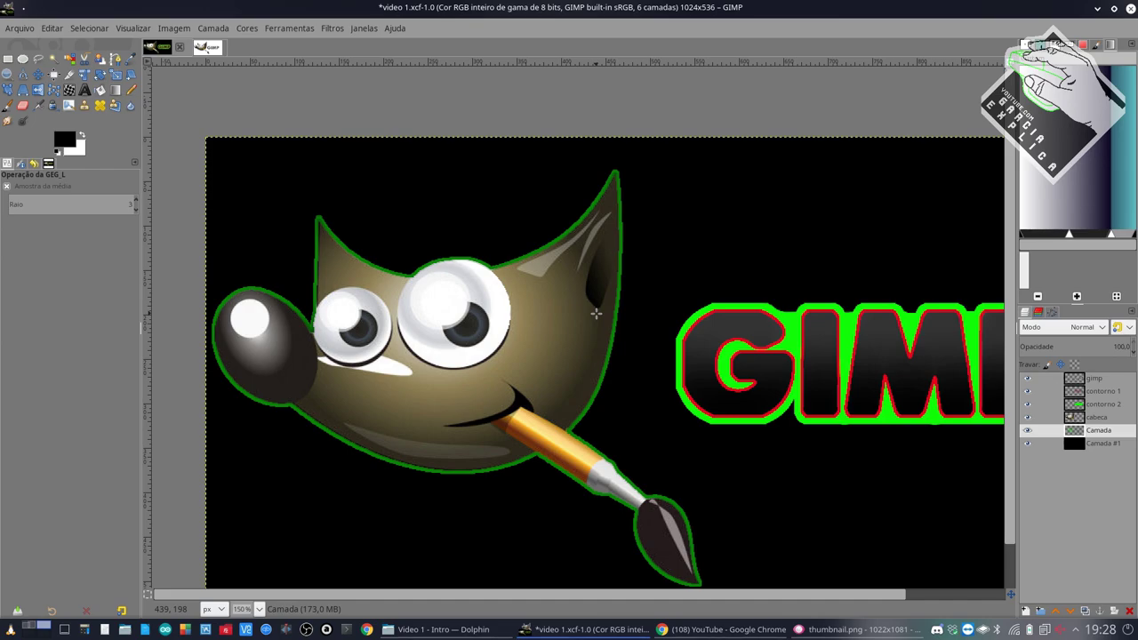
scroll(644, 394, down, 1)
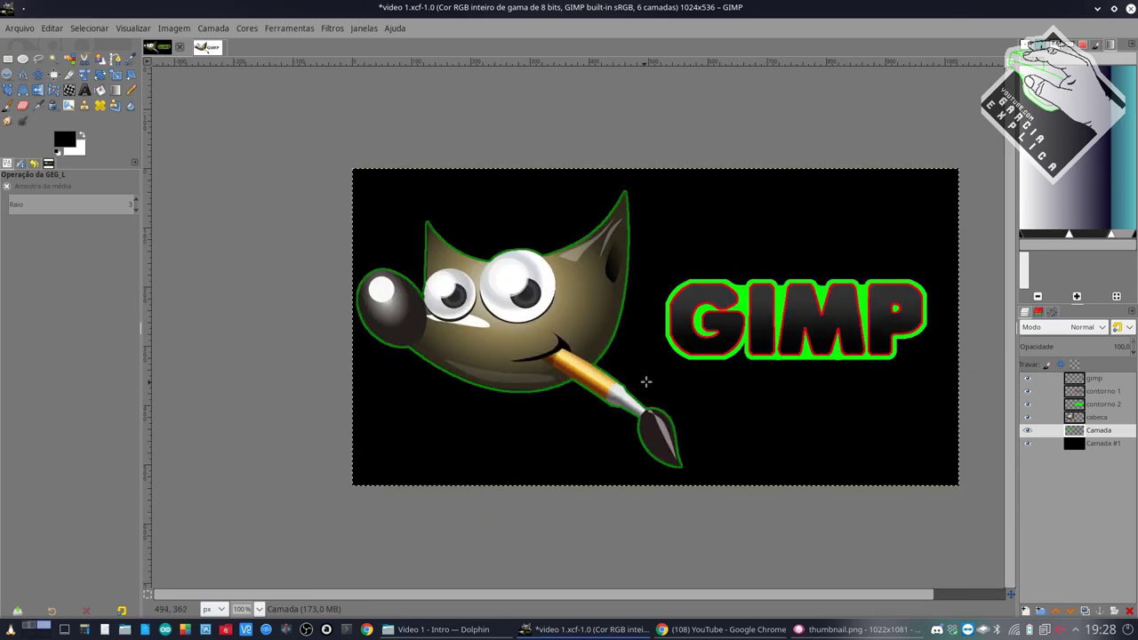